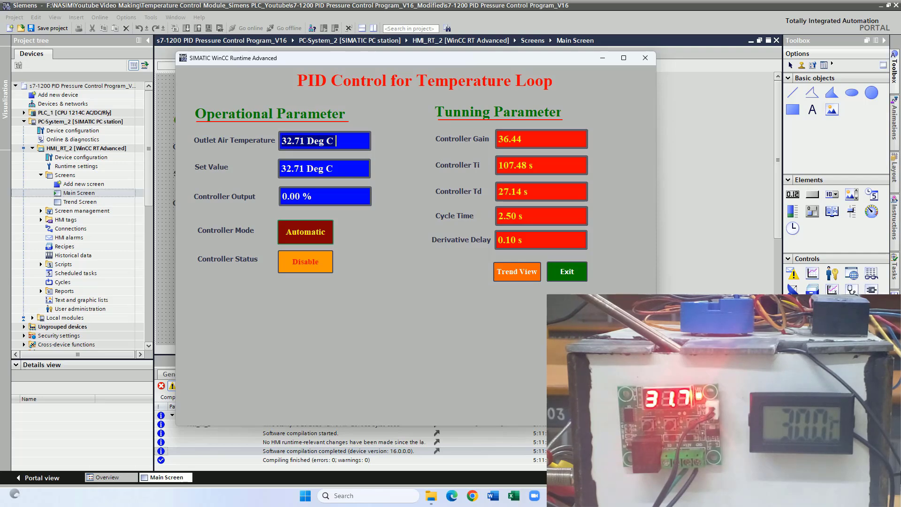
Step: Enable the temperature controller in the running HMI and enter a set value of 40 Deg C
click(315, 263)
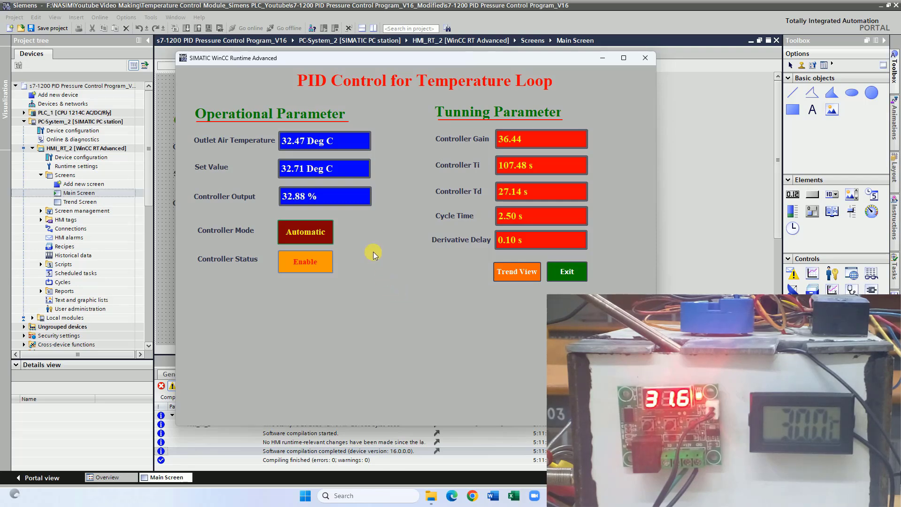
click(345, 172)
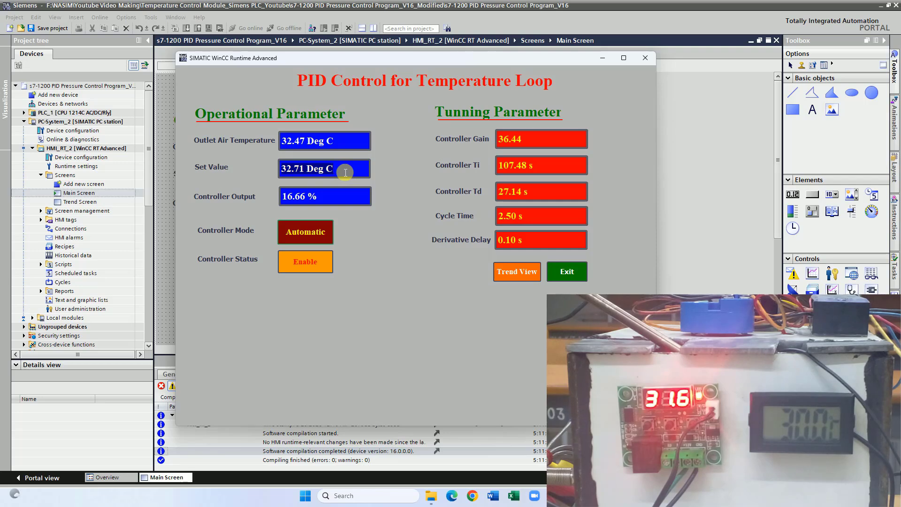
text(4)
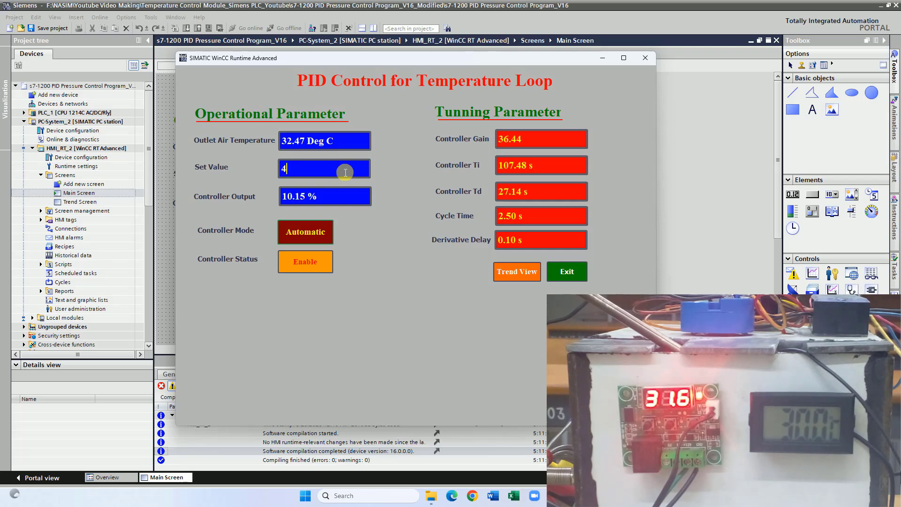
text(0)
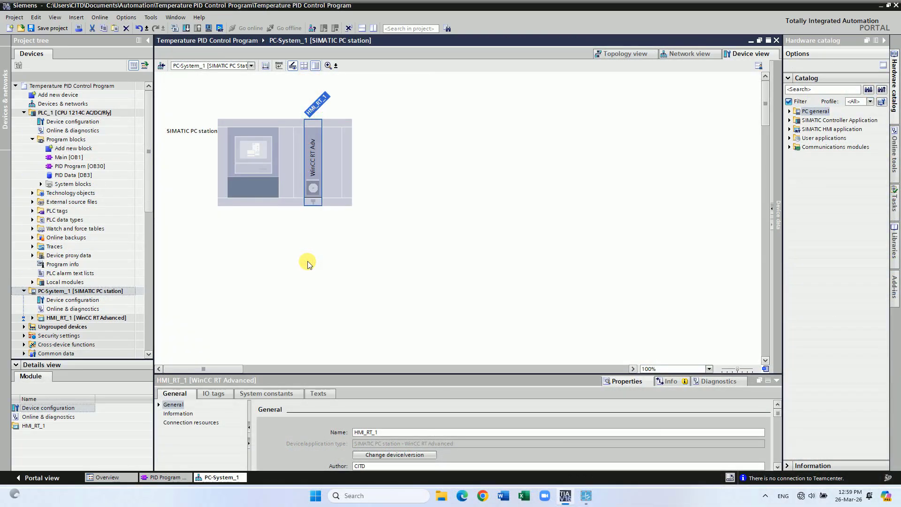
Step: Expand the communications modules and their PROFINET/Ethernet group in the PC station's hardware catalog
click(307, 264)
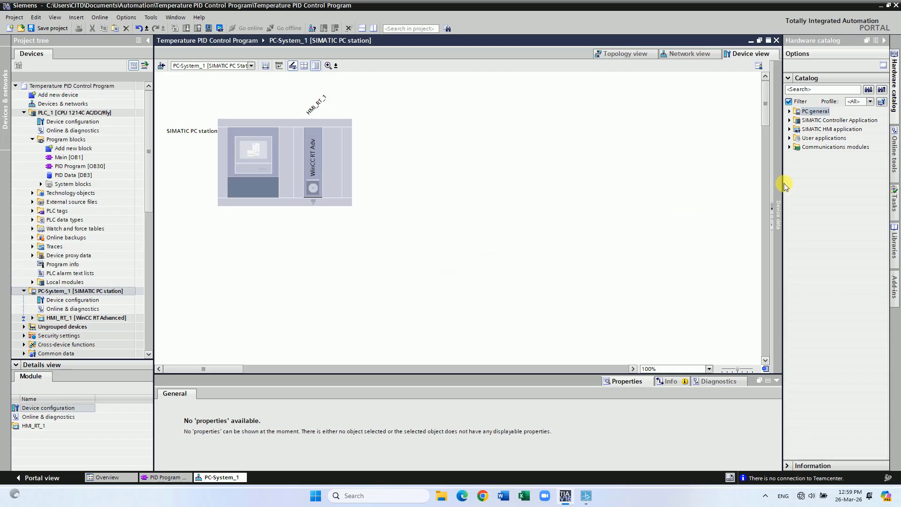
click(789, 147)
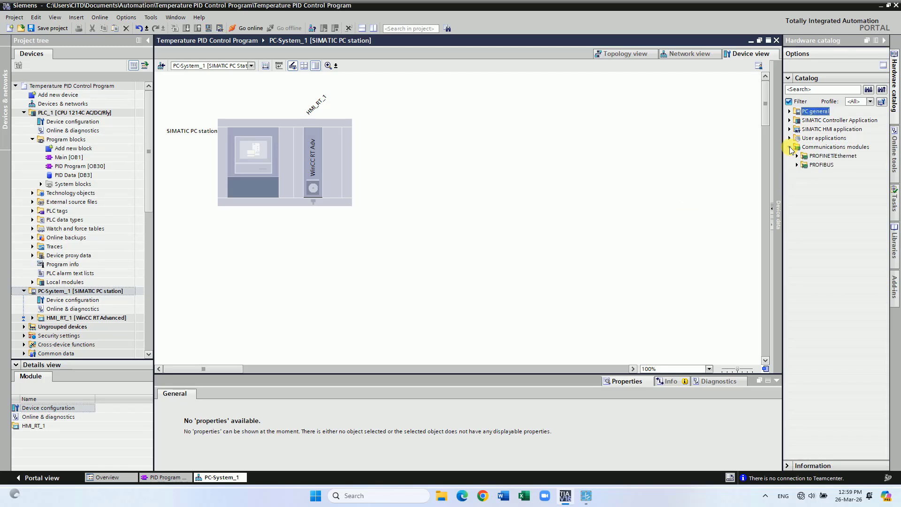
click(796, 157)
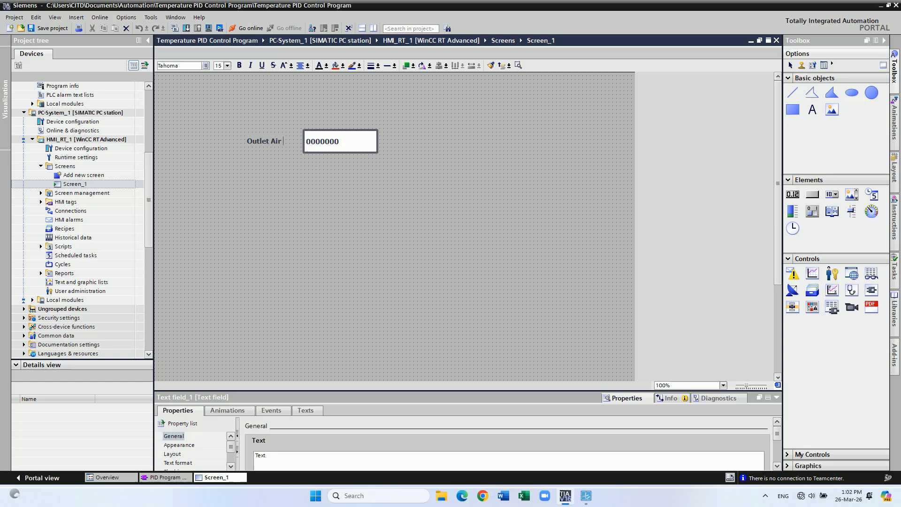
Step: Complete the text label as "Outlet Air Temp" and nudge it left, away from the neighbouring I/O field
text(Temp)
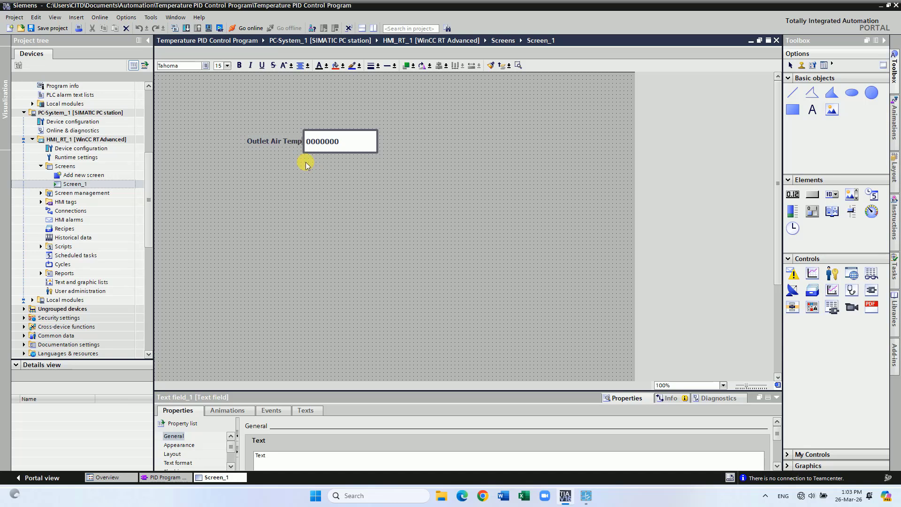
click(309, 200)
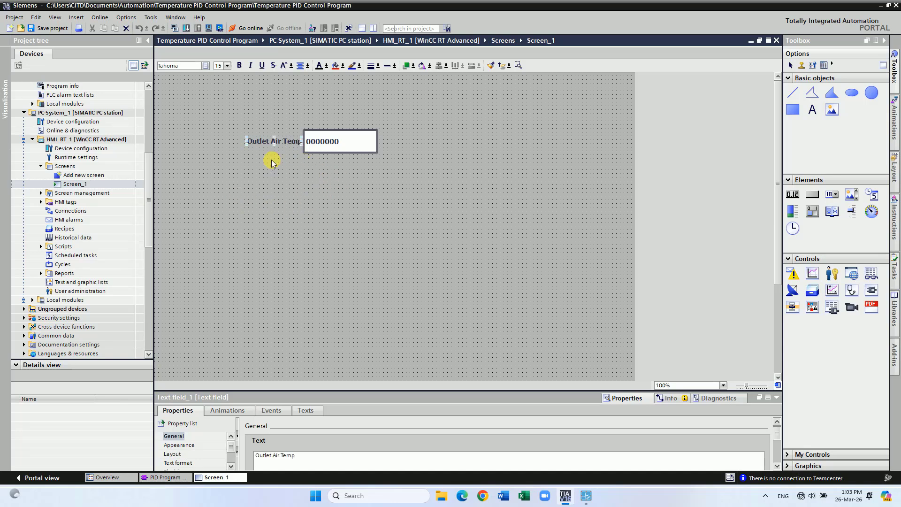
click(266, 142)
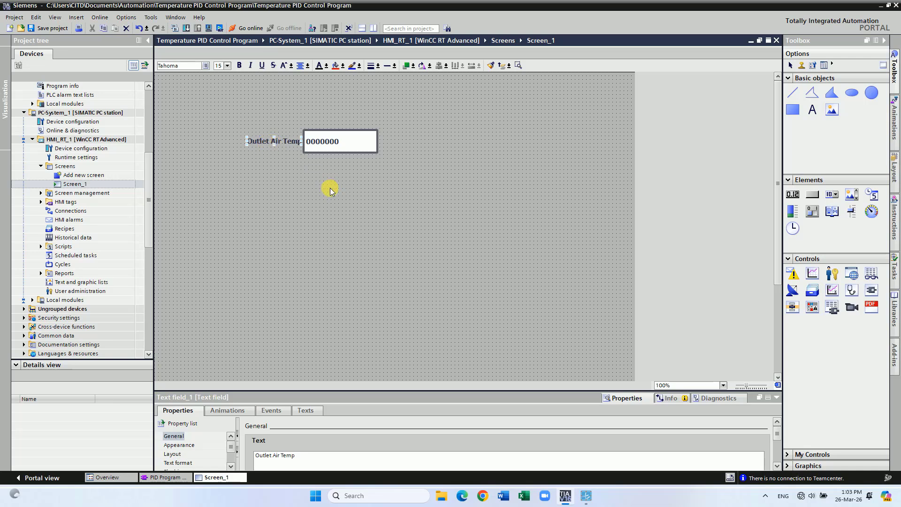
key(Left)
key(Left)
key(Left)
key(Left)
key(Left)
key(Left)
key(Left)
key(Left)
key(Left)
key(Left)
key(Left)
key(Left)
key(Left)
key(Left)
key(Left)
click(373, 261)
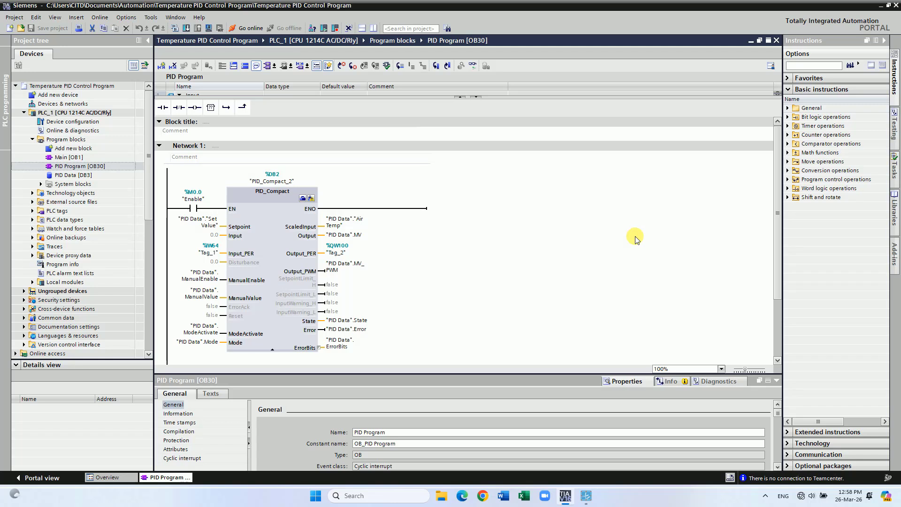
Step: Add a PC system device to the project using the SIMATIC HMI application WinCC RT Advanced, version 16.0.0.0
click(68, 95)
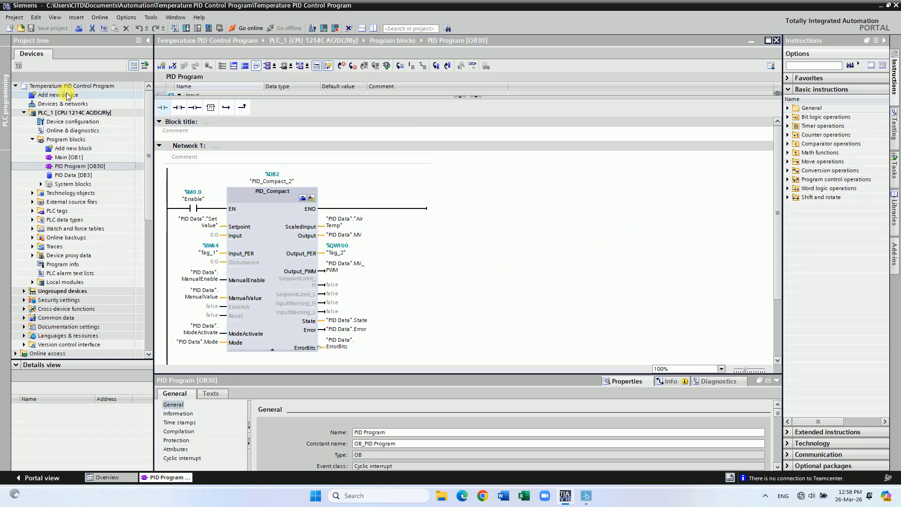
double_click(68, 96)
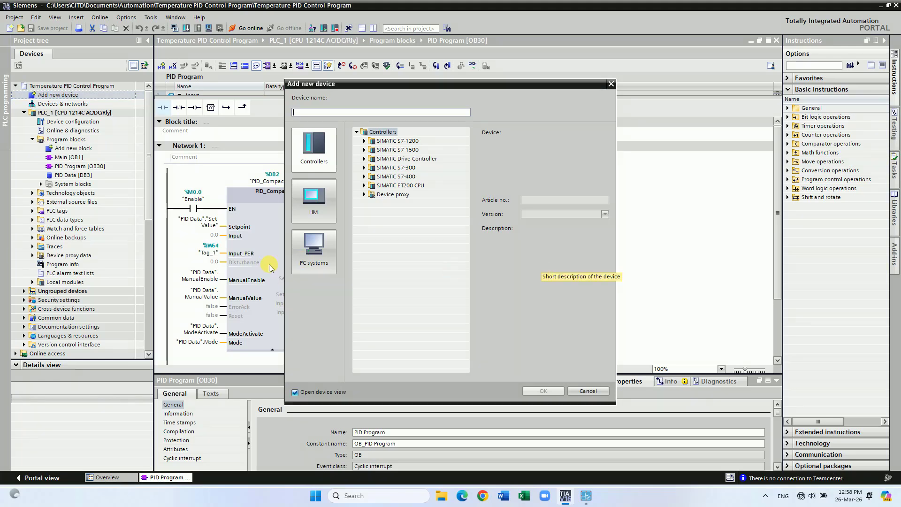
click(314, 258)
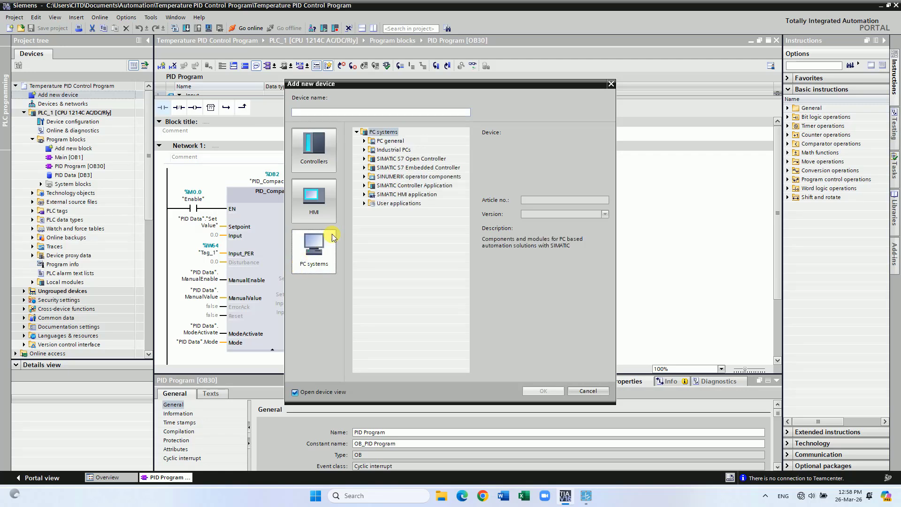
click(365, 196)
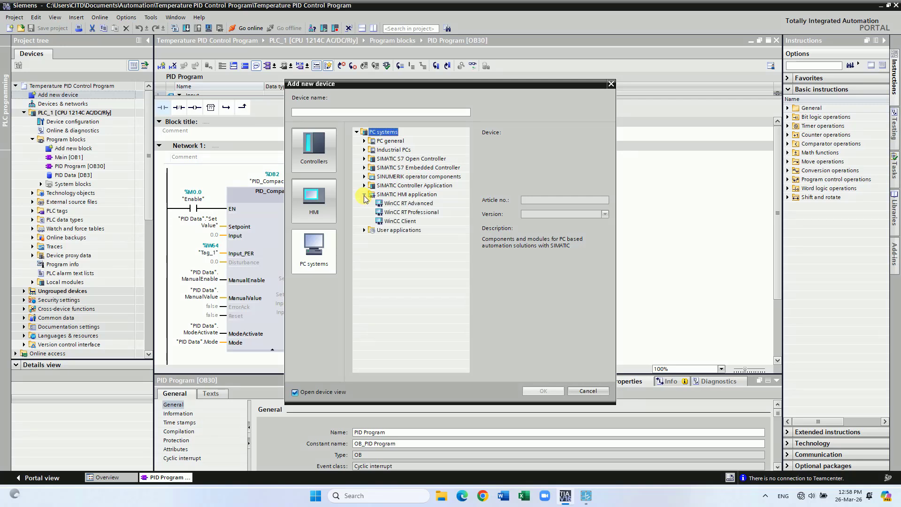
click(404, 205)
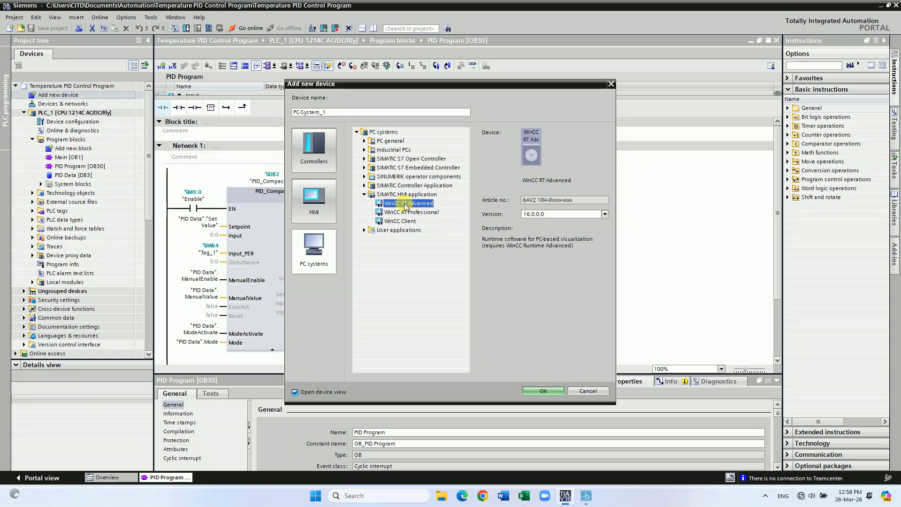
click(545, 390)
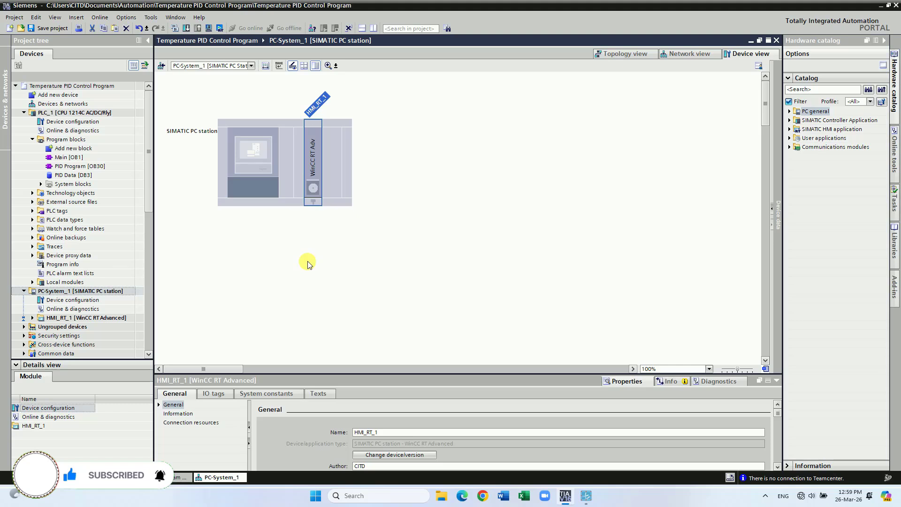
Step: Add an IE general PROFINET/Ethernet communications module to the empty slot beside the PC in the SIMATIC PC station
click(307, 263)
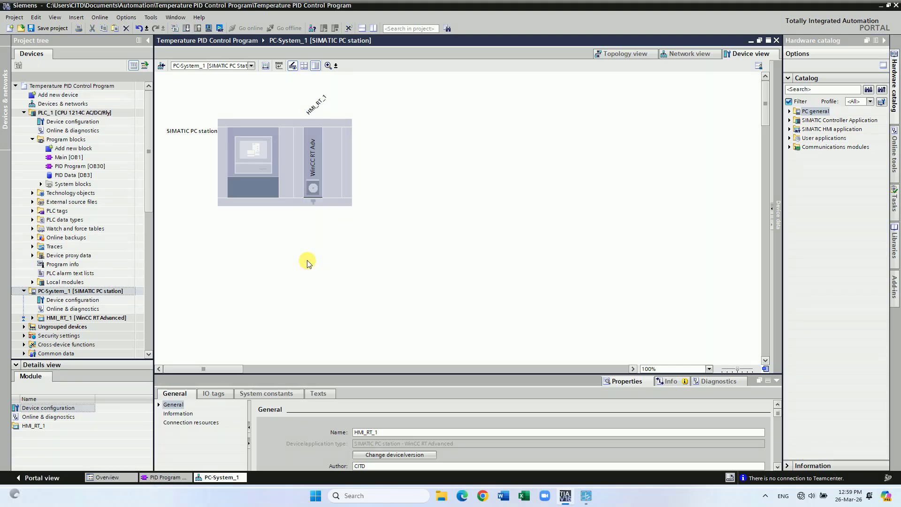
click(789, 147)
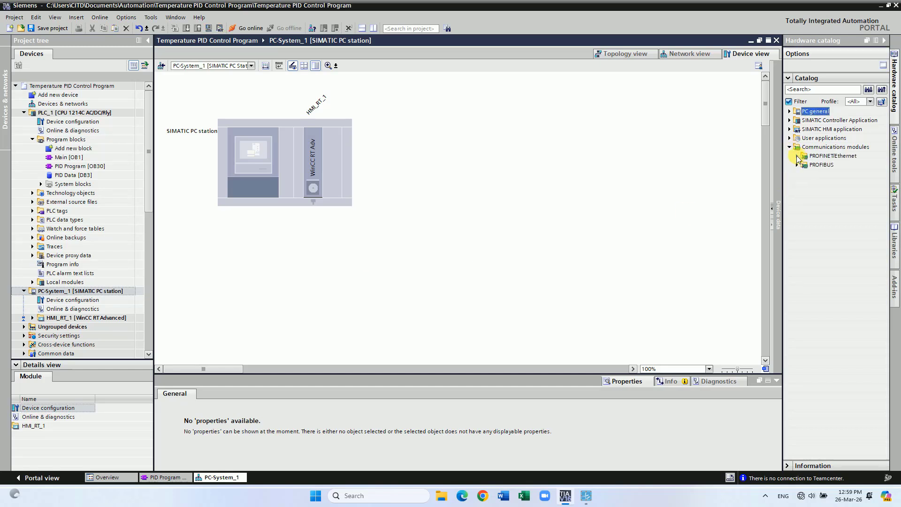
click(797, 157)
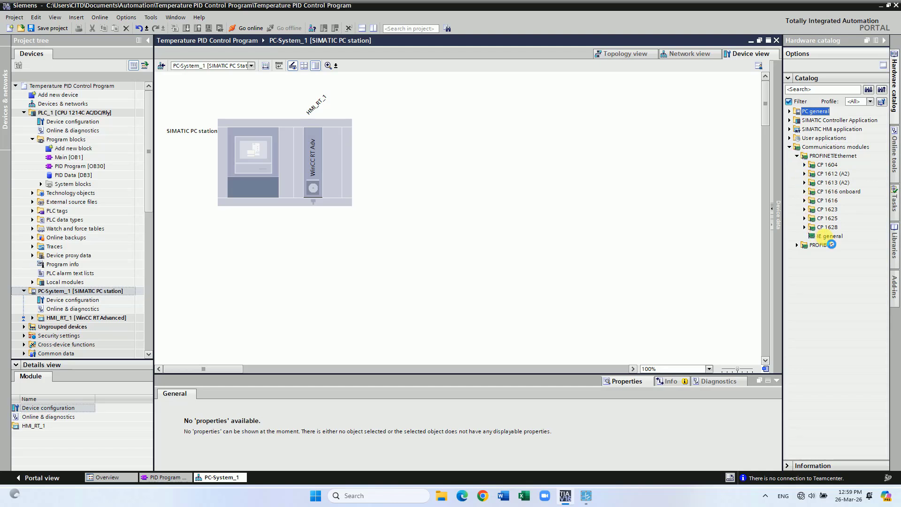
drag(829, 236, 287, 162)
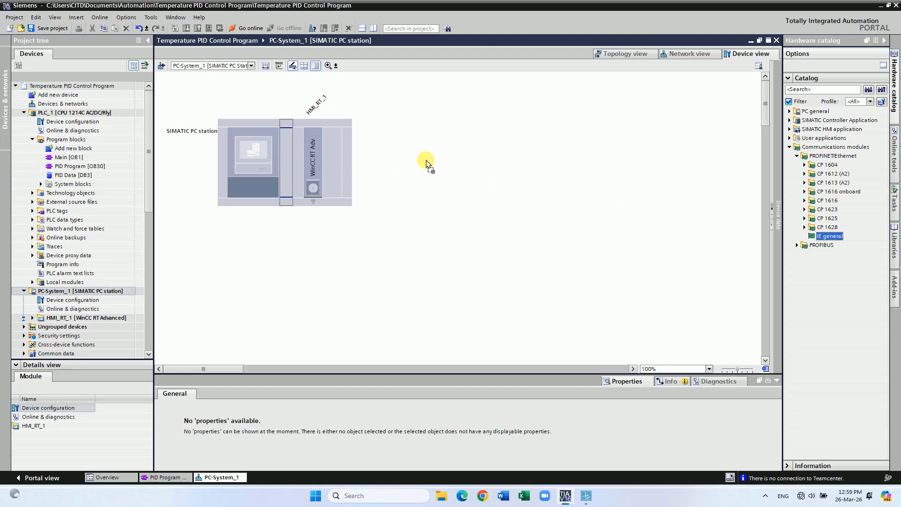
drag(426, 159, 426, 160)
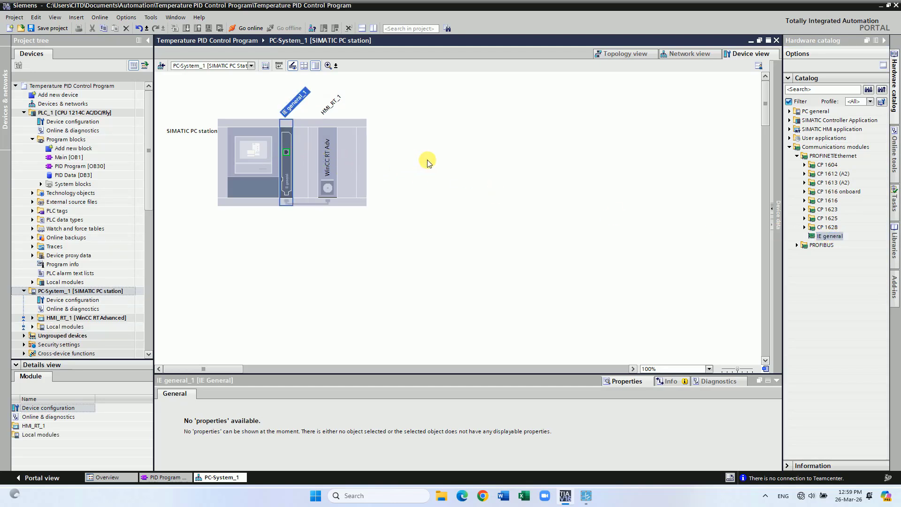
click(423, 231)
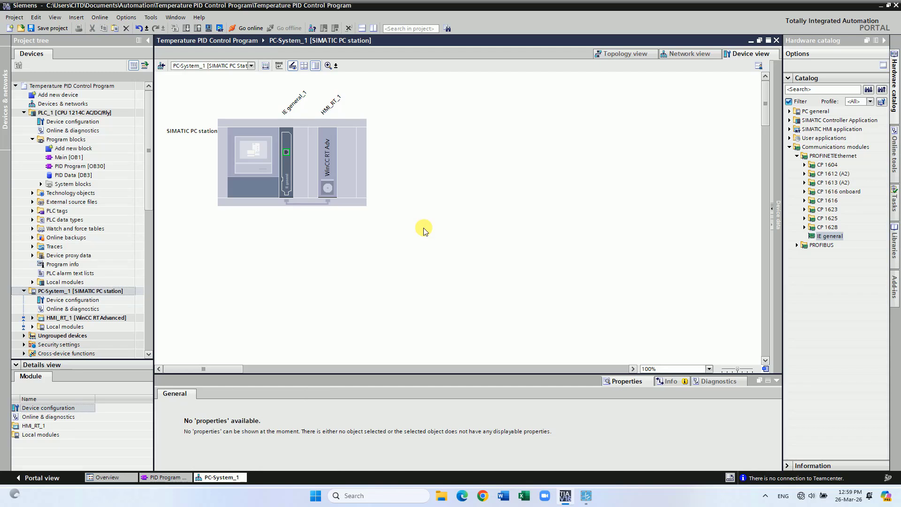
Step: Connect the PLC_1 Ethernet port to the PC station's IE general port in the network view
click(689, 53)
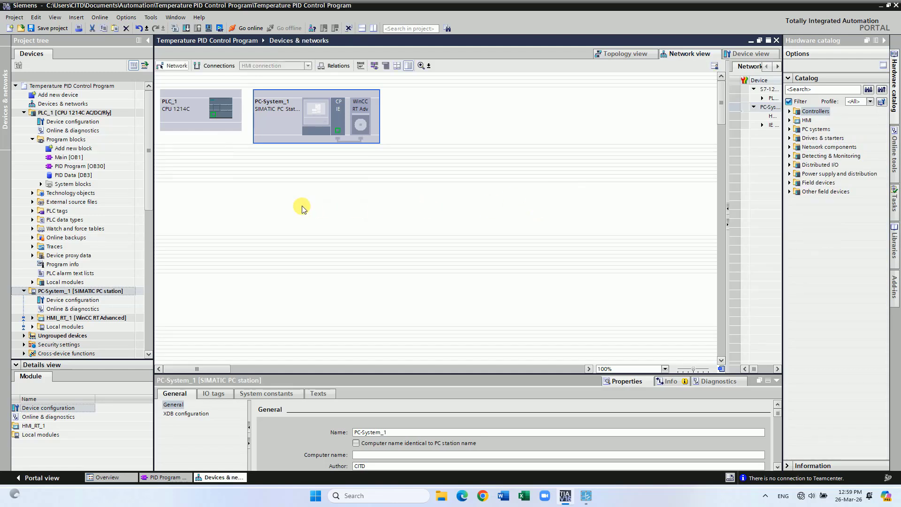
click(275, 212)
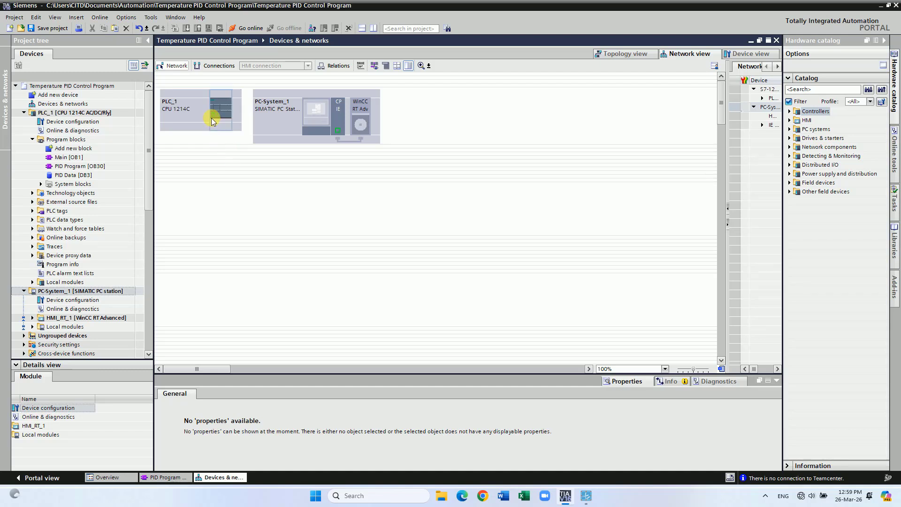
drag(214, 115, 338, 132)
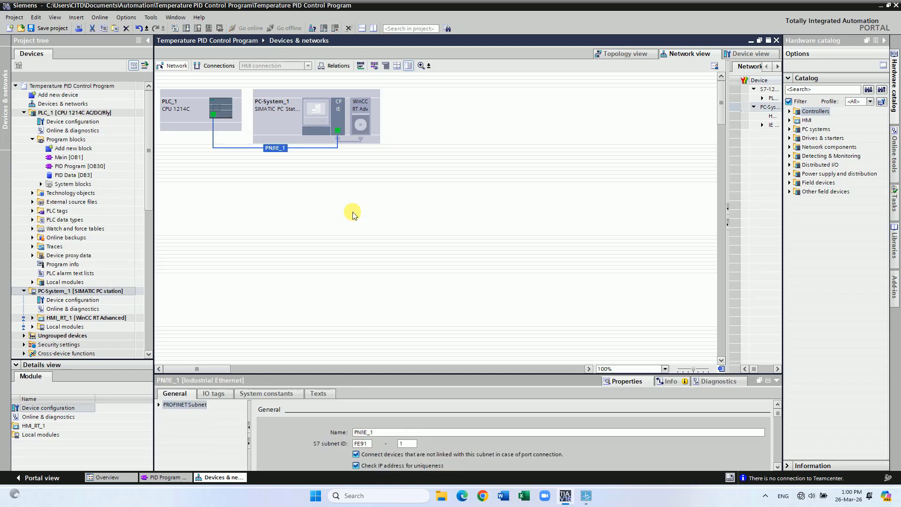
click(352, 213)
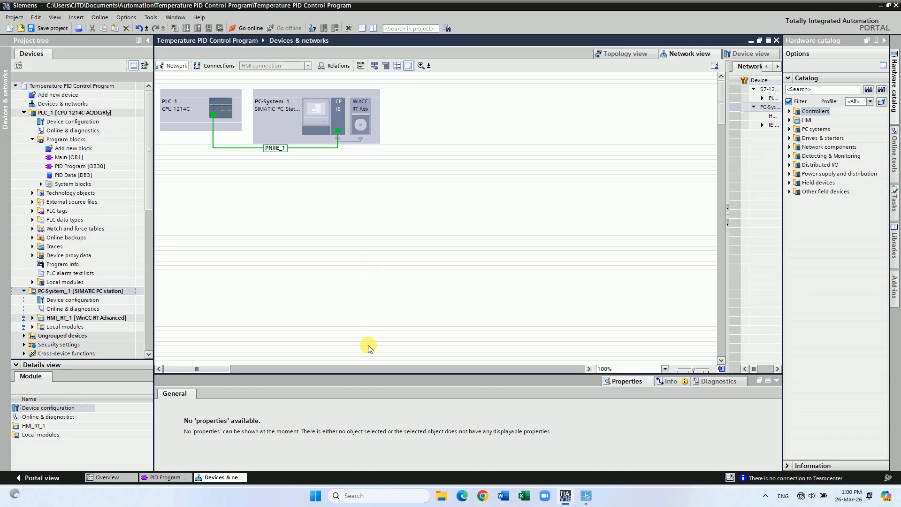
drag(376, 376, 376, 284)
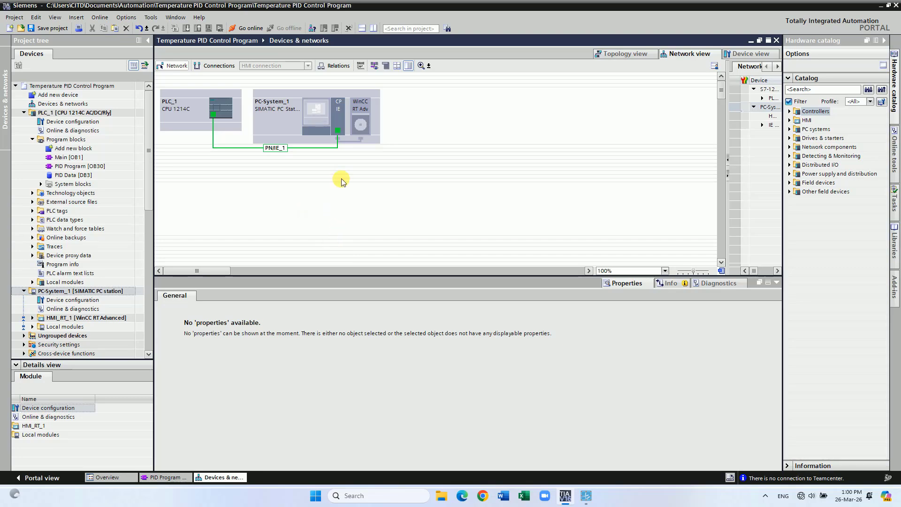
click(374, 66)
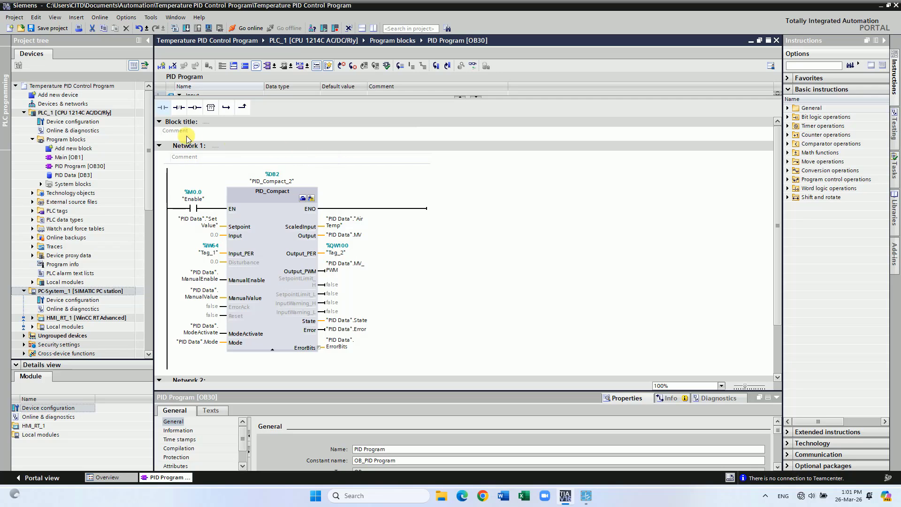
Step: Add a new screen to the HMI_RT_1 WinCC RT Advanced device
drag(148, 114, 145, 181)
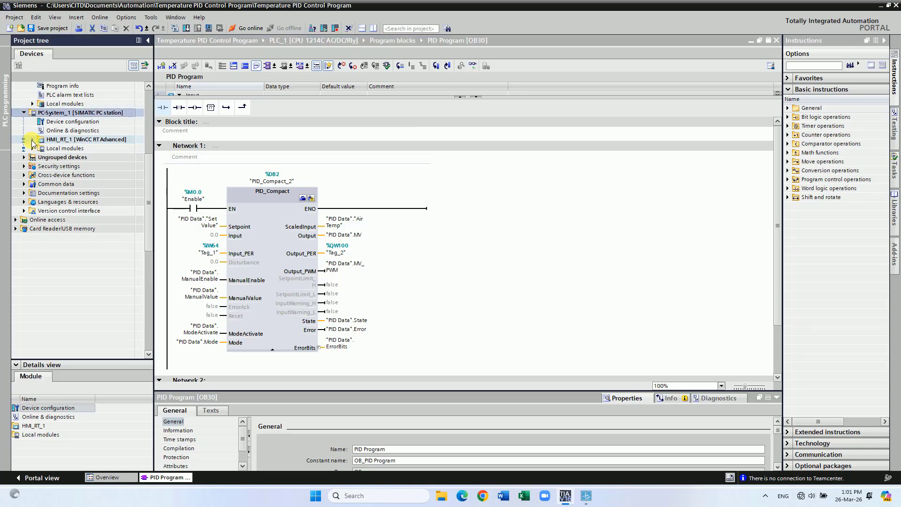
click(32, 140)
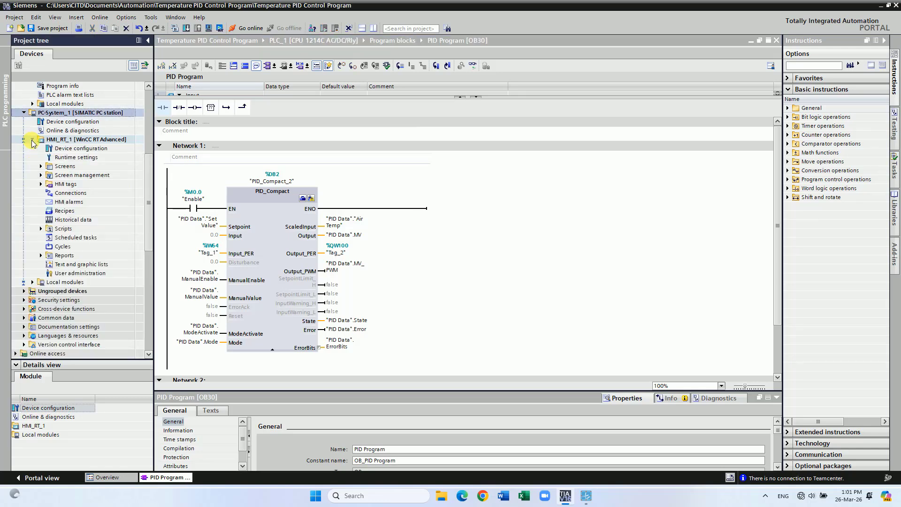
click(41, 167)
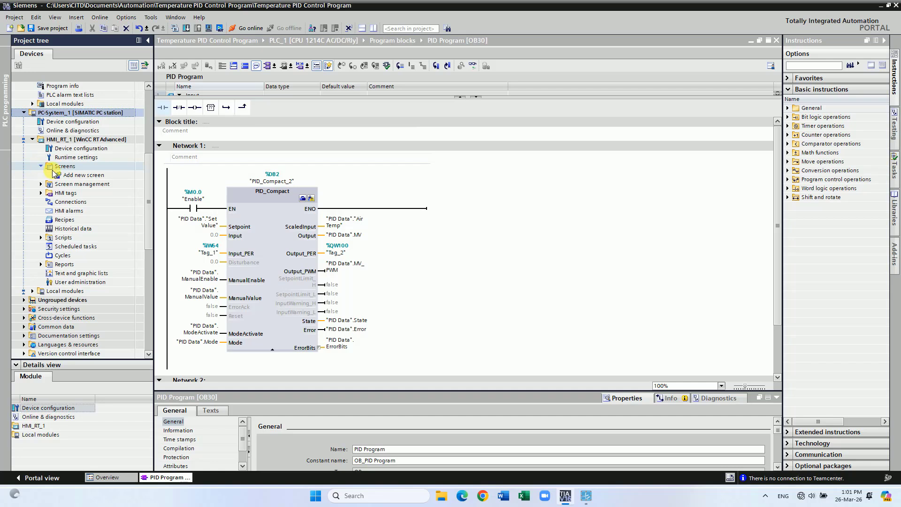
double_click(75, 176)
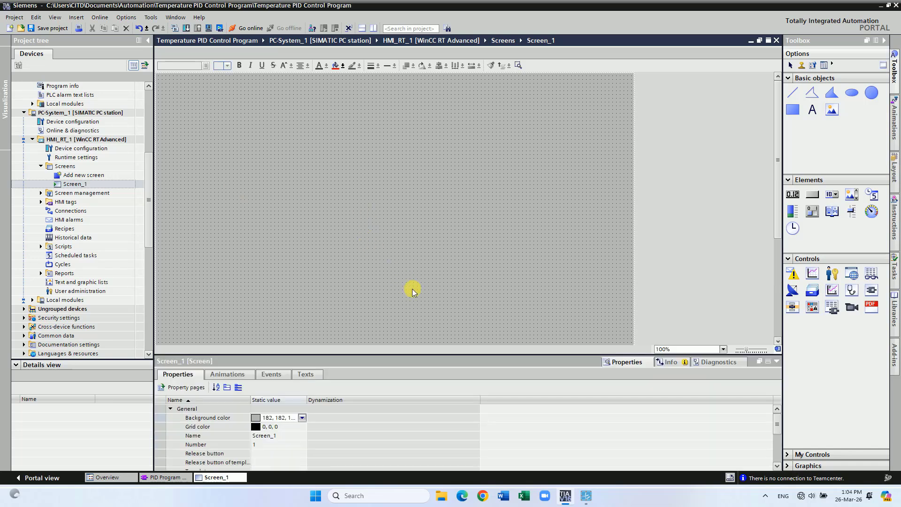
Step: Draw a wide rectangular I/O field in the upper-left area of Screen_1
click(795, 197)
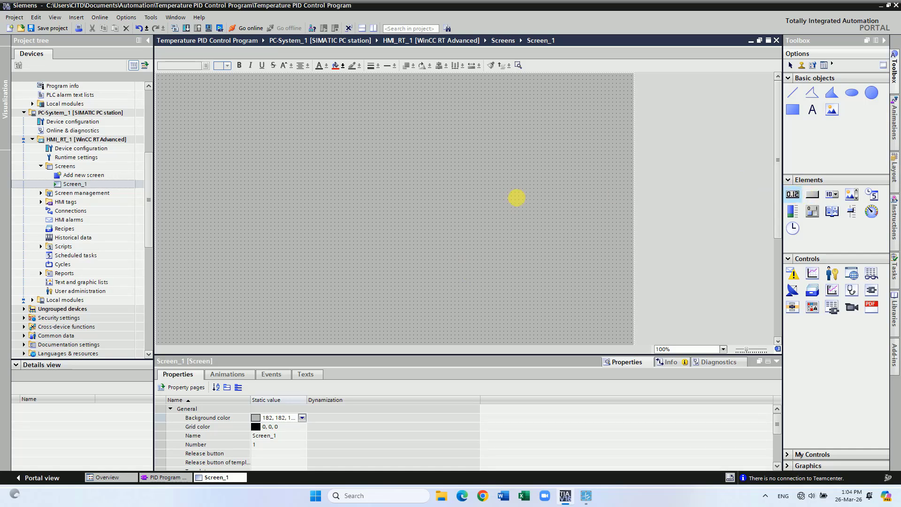
mouse_move(259, 137)
mouse_down()
mouse_move(316, 157)
mouse_move(352, 157)
mouse_move(344, 166)
mouse_up()
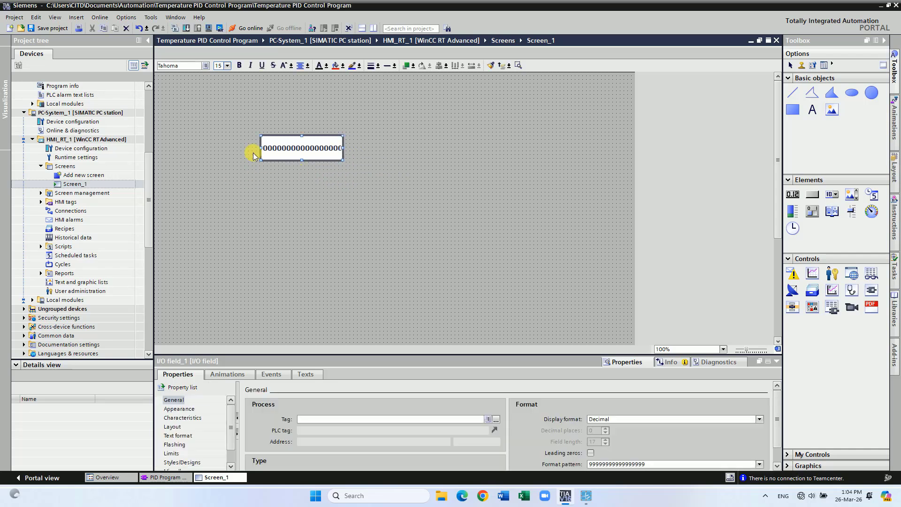
Step: Add a text field to the left of the I/O field on Screen_1 with the text "Outlet Air Temp"
click(810, 111)
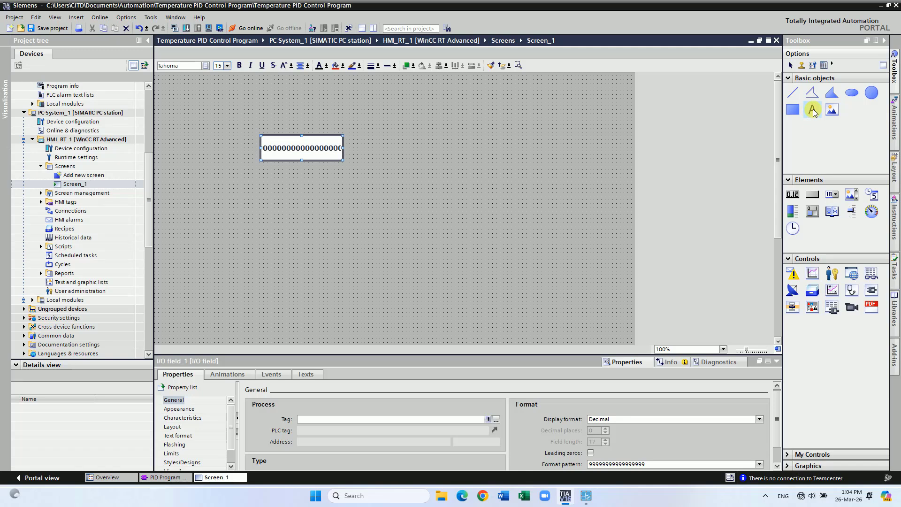
click(197, 146)
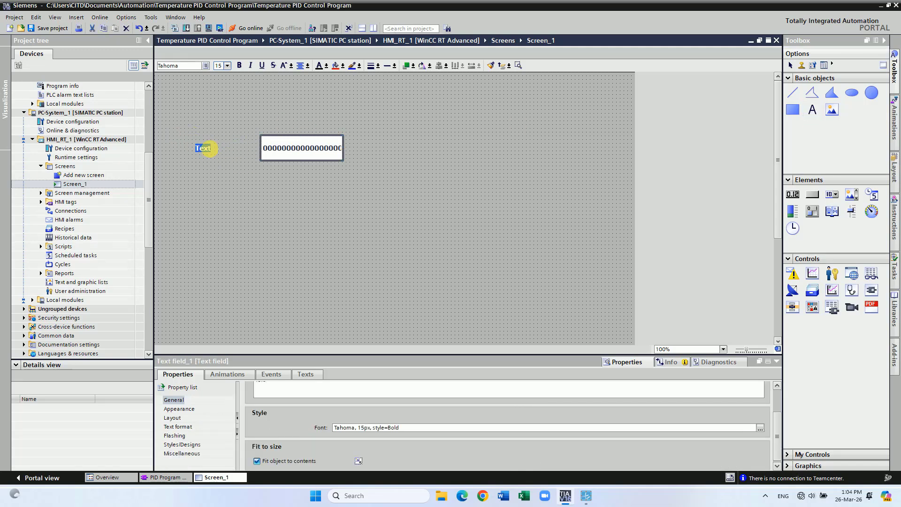
click(207, 153)
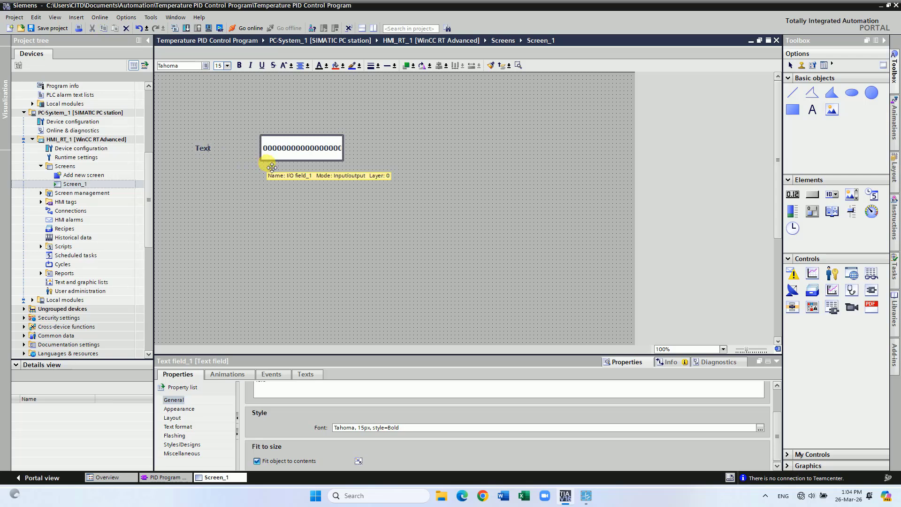
key(BackSpace)
key(BackSpace)
key(BackSpace)
key(BackSpace)
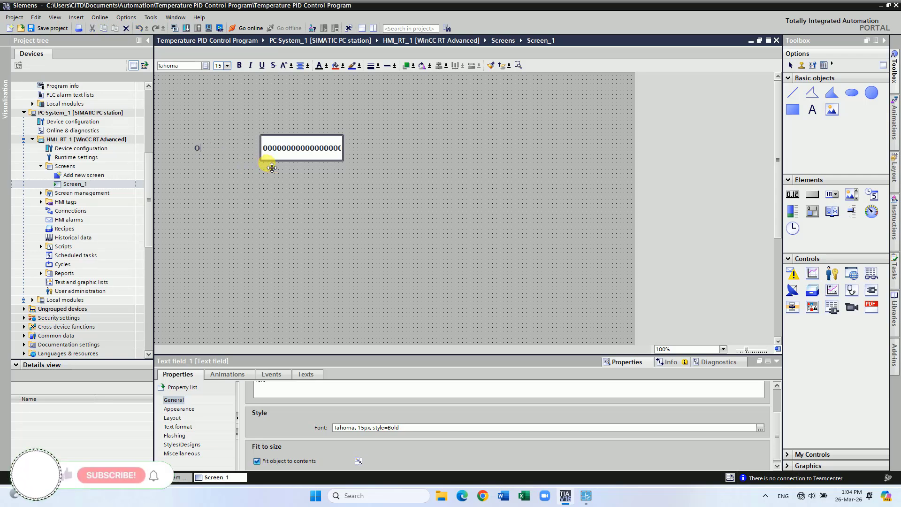
text(Outlet Air Temp)
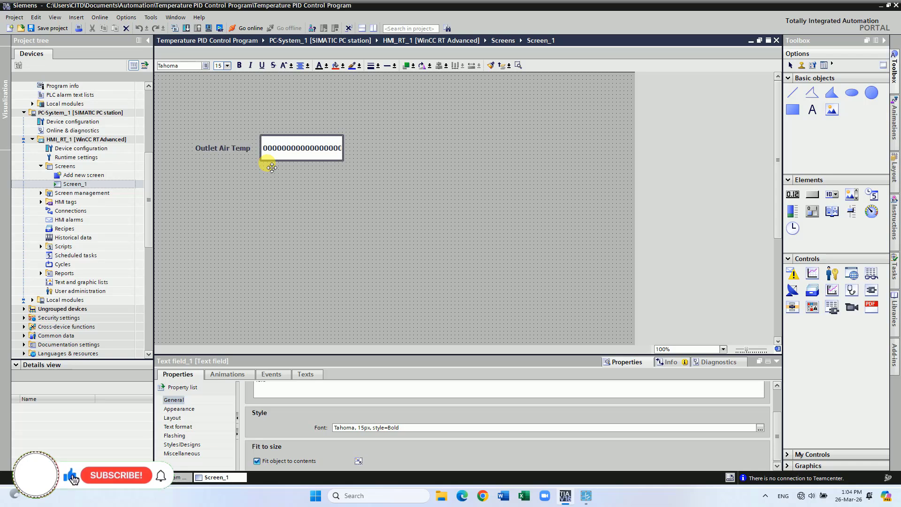
click(314, 223)
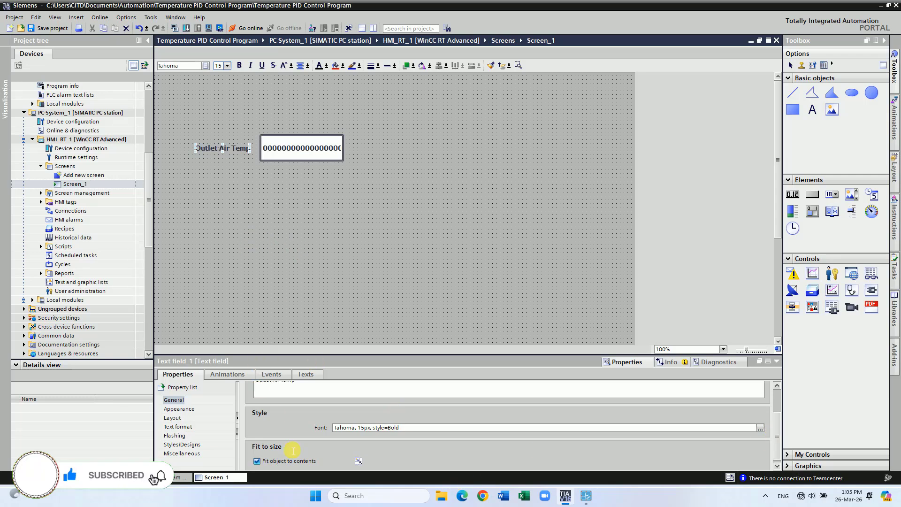
Step: Turn off fitting the object to its contents for the Outlet Air Temp label and set its font size to 23
click(257, 461)
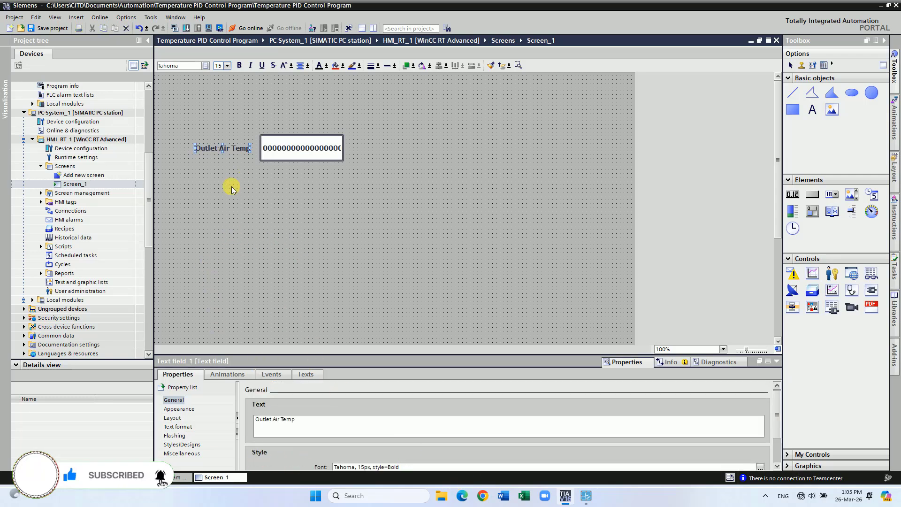
click(227, 65)
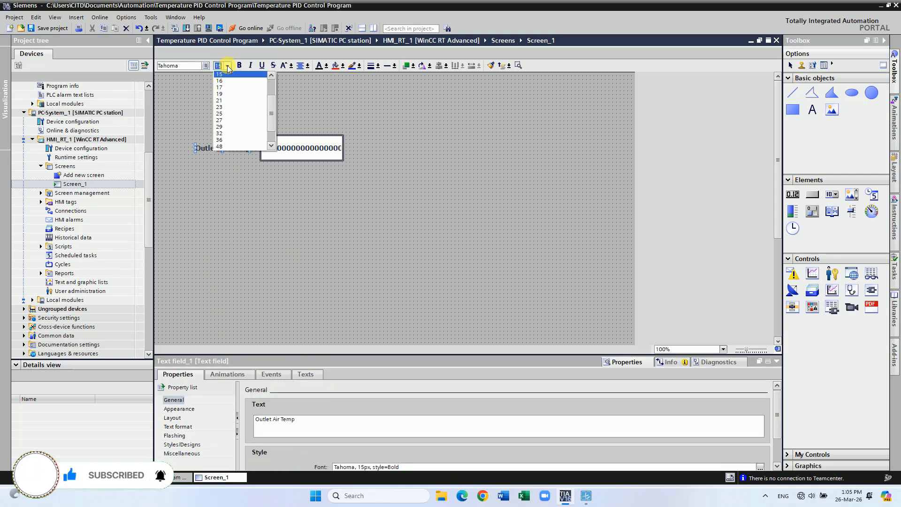
click(223, 108)
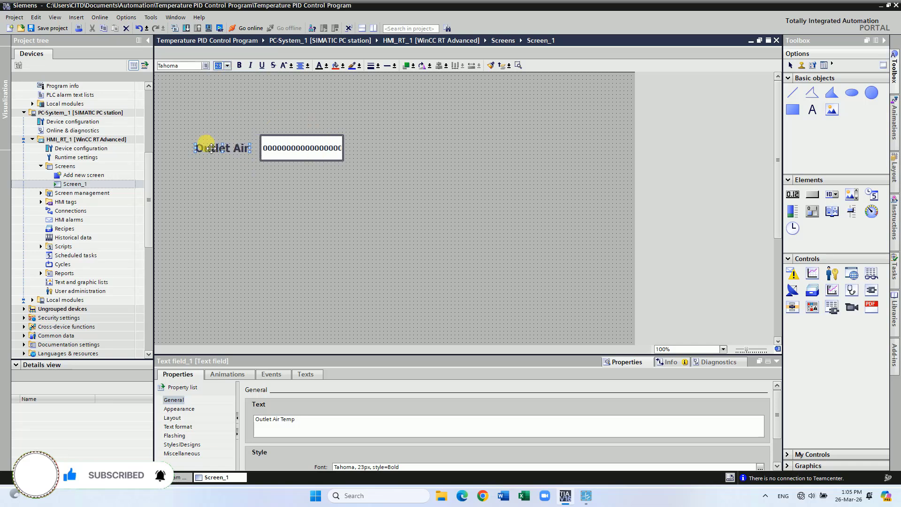
Step: Move the I/O field to the right and enlarge the Outlet Air Temp label to fit its full text
click(300, 155)
drag(322, 154, 376, 161)
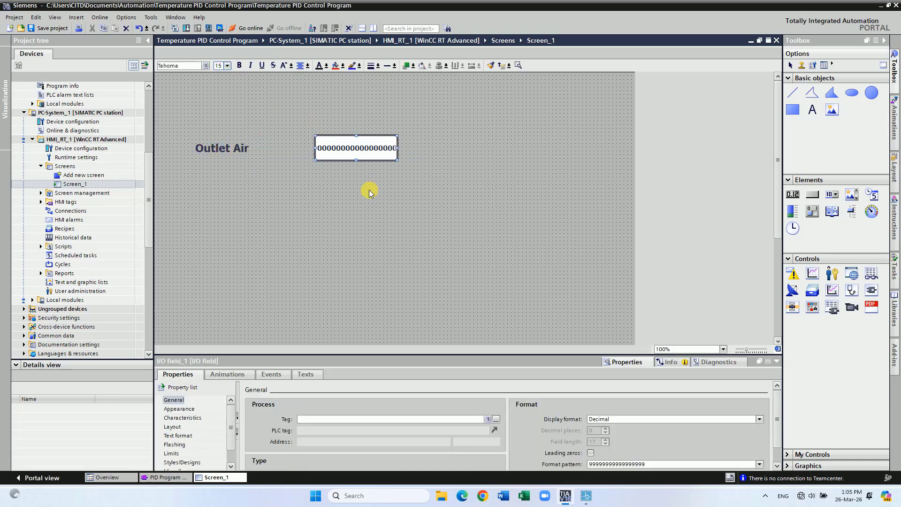
click(367, 191)
click(254, 148)
mouse_move(253, 149)
mouse_down()
mouse_move(287, 156)
mouse_move(246, 167)
mouse_move(253, 147)
mouse_up()
click(304, 204)
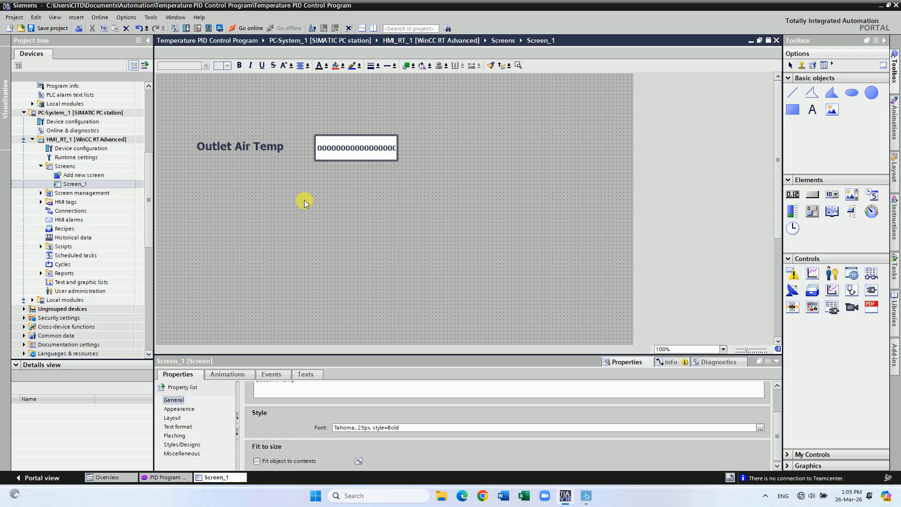
Step: Nudge the I/O field left so it sits close beside the Outlet Air Temp label
click(359, 152)
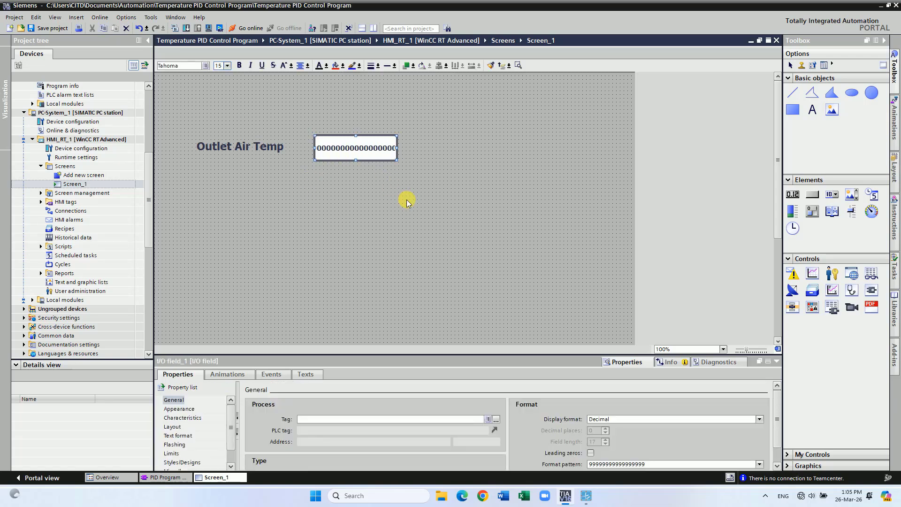
key(Left)
key(Left)
key(Left)
key(Left)
key(Left)
key(Left)
key(Left)
key(Left)
key(Left)
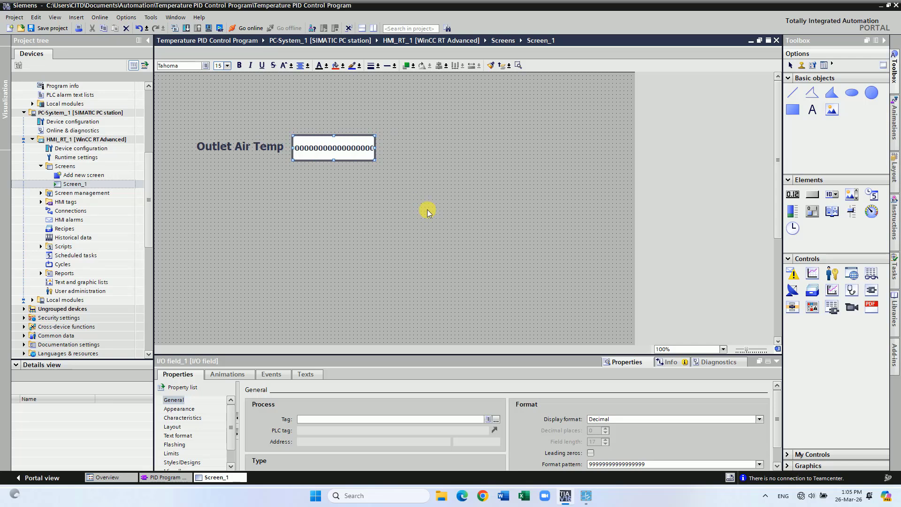
click(392, 189)
Step: Set the font size of the I/O field beside the Outlet Air Temp label to 21
click(339, 156)
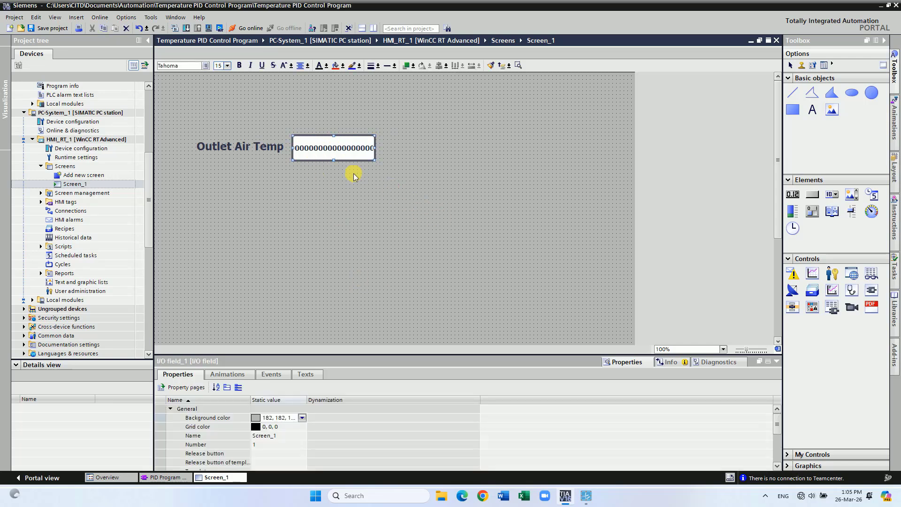
click(228, 66)
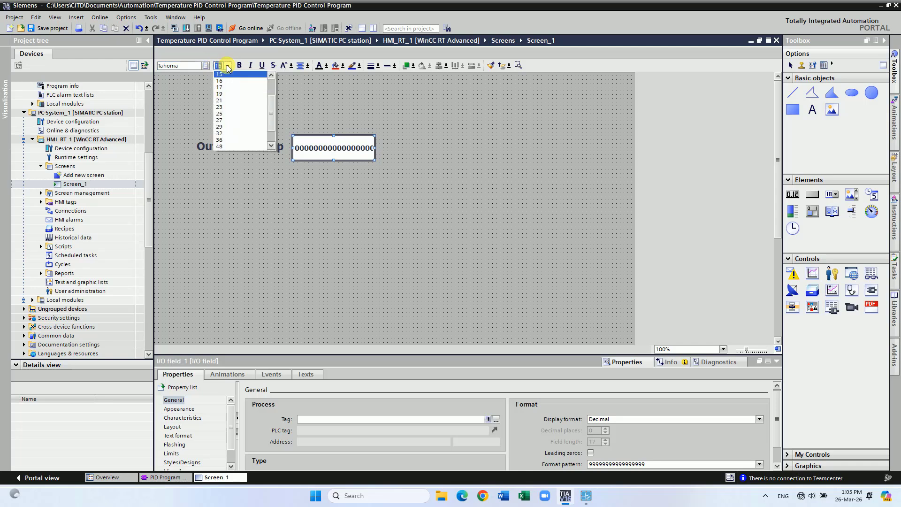
click(223, 100)
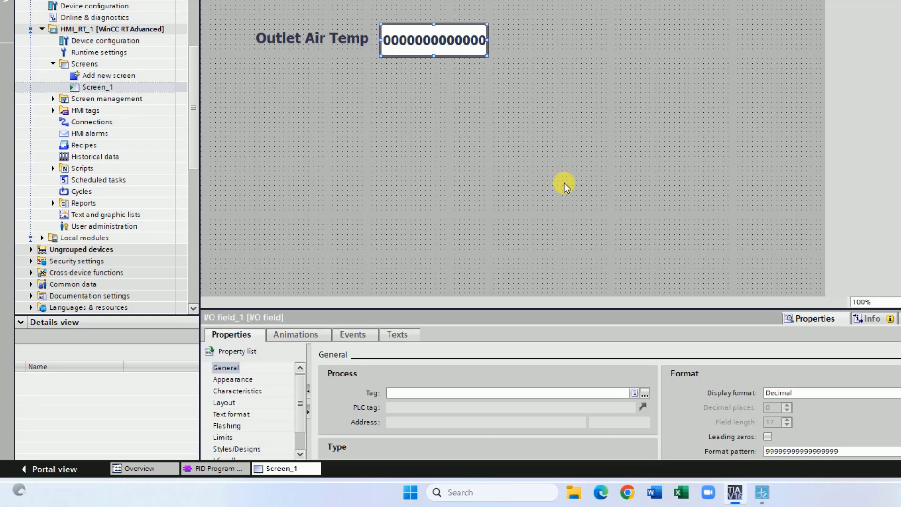
Step: Assign the Air Temp tag from PLC_1's PID Data [DB3] block as the I/O field's process tag
click(645, 394)
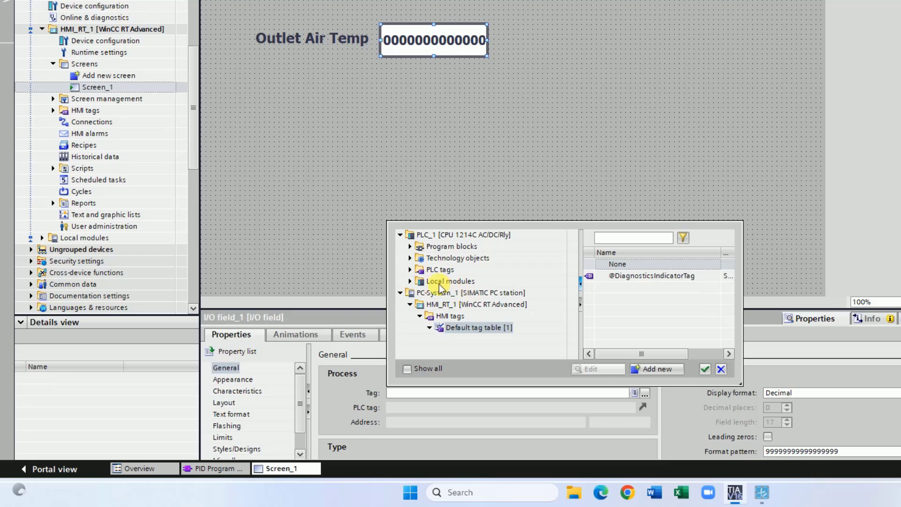
click(410, 247)
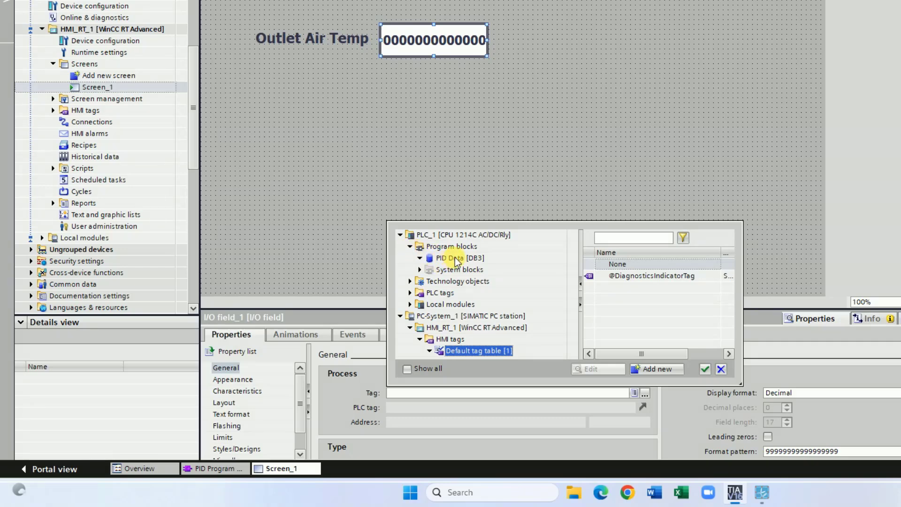
click(451, 258)
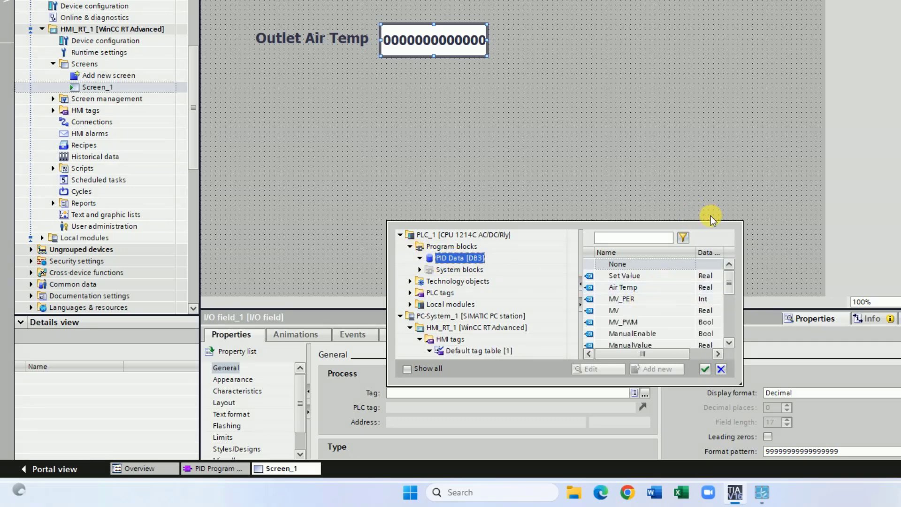
drag(709, 222, 707, 108)
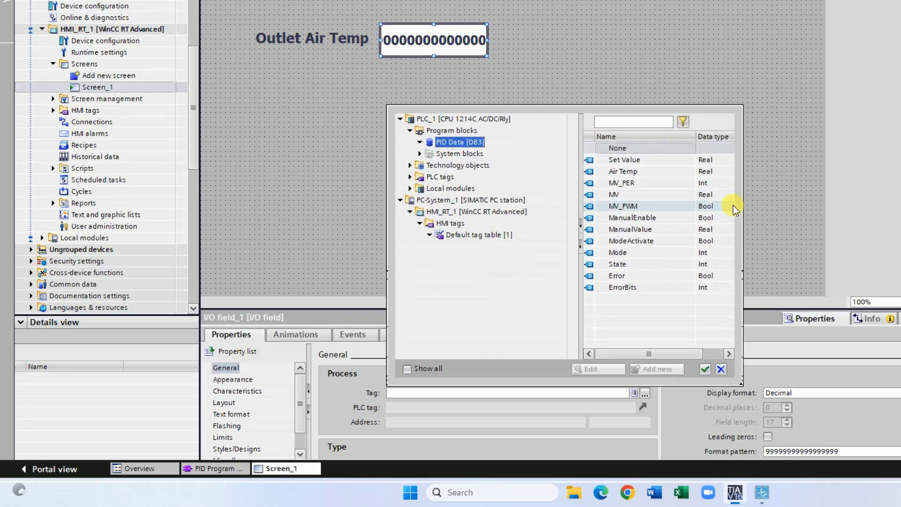
drag(821, 213, 899, 212)
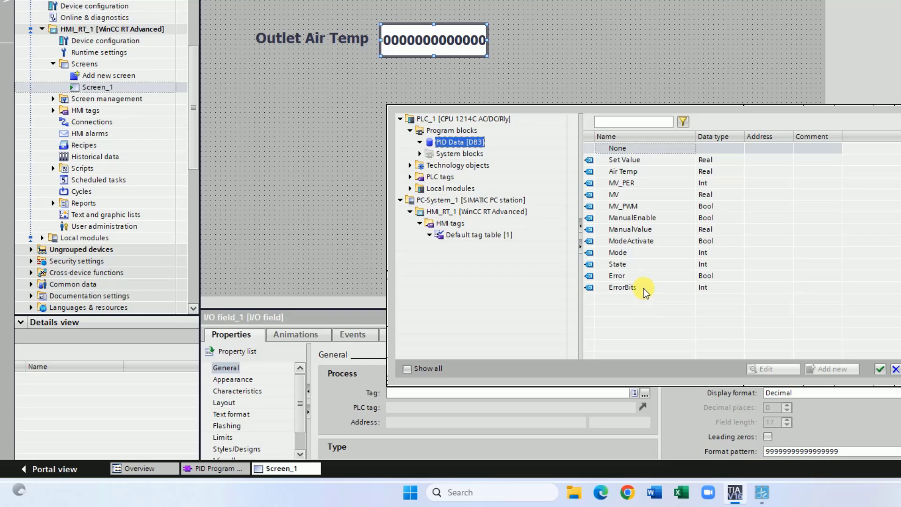
click(670, 173)
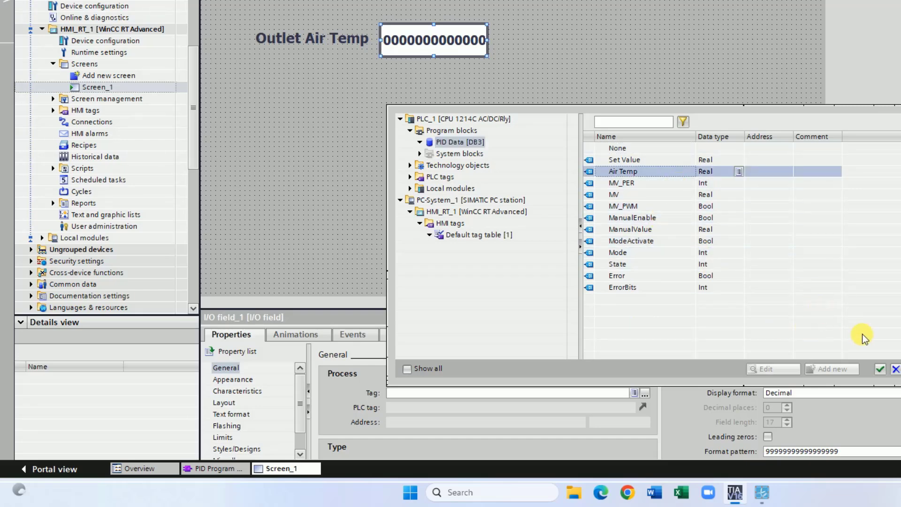
click(880, 368)
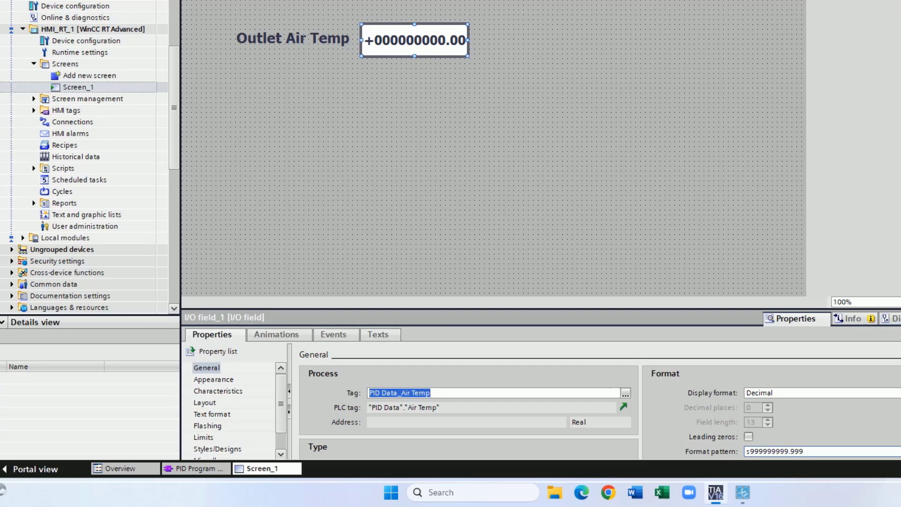
Step: Set the Outlet Air Temp I/O field's format pattern to 999.99
click(698, 455)
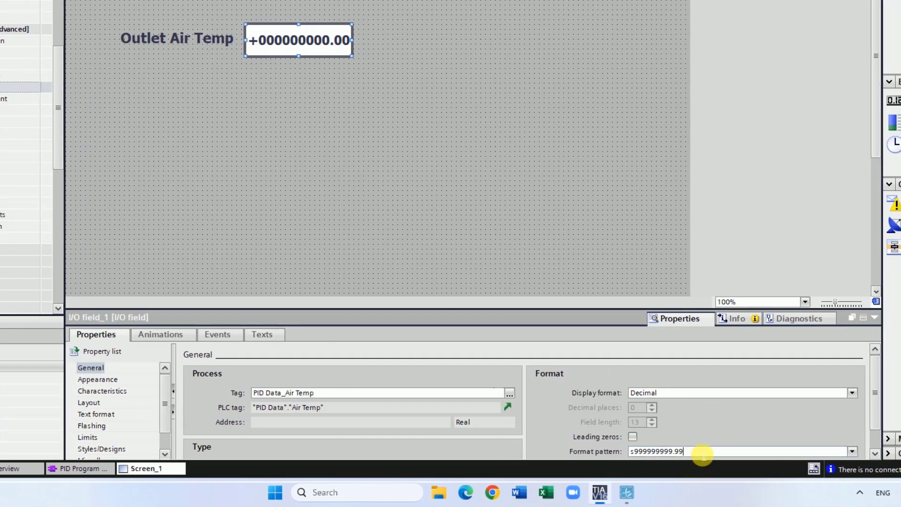
key(BackSpace)
key(BackSpace)
key(BackSpace)
key(BackSpace)
key(BackSpace)
key(BackSpace)
key(BackSpace)
key(BackSpace)
key(BackSpace)
key(BackSpace)
key(BackSpace)
key(BackSpace)
key(BackSpace)
text(999)
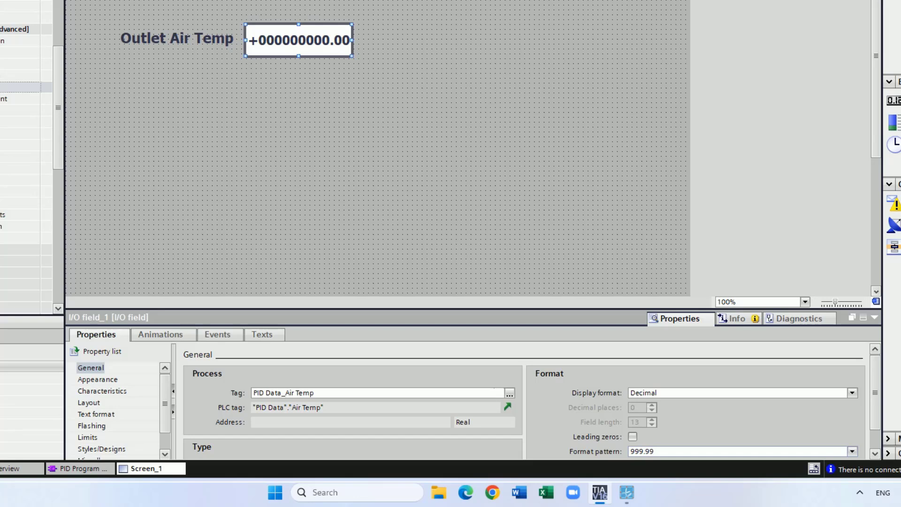
click(702, 454)
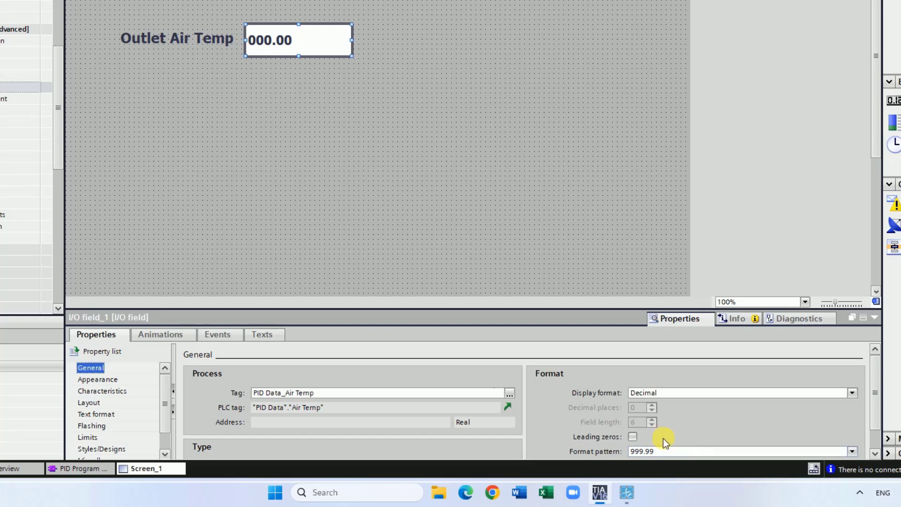
click(303, 173)
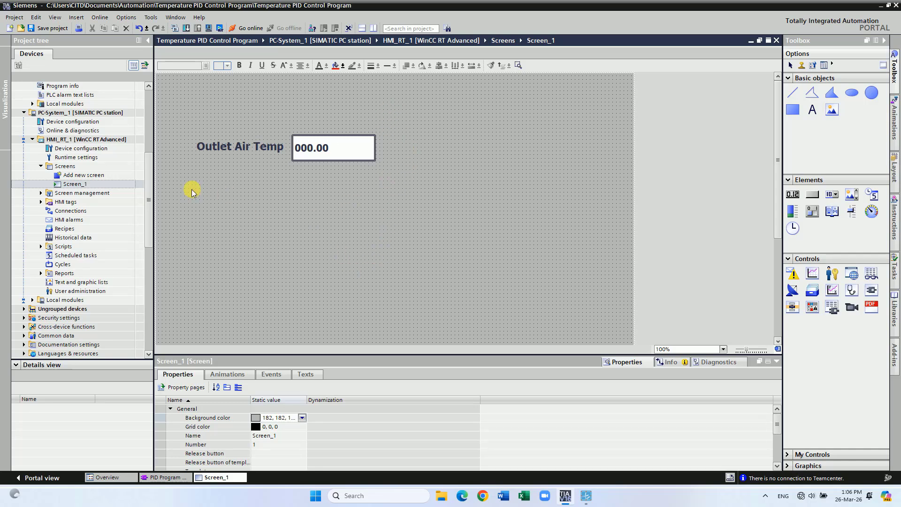
Step: Copy the Outlet Air Temp label with its I/O field and place the duplicate pair directly below the original
key(ctrl+a)
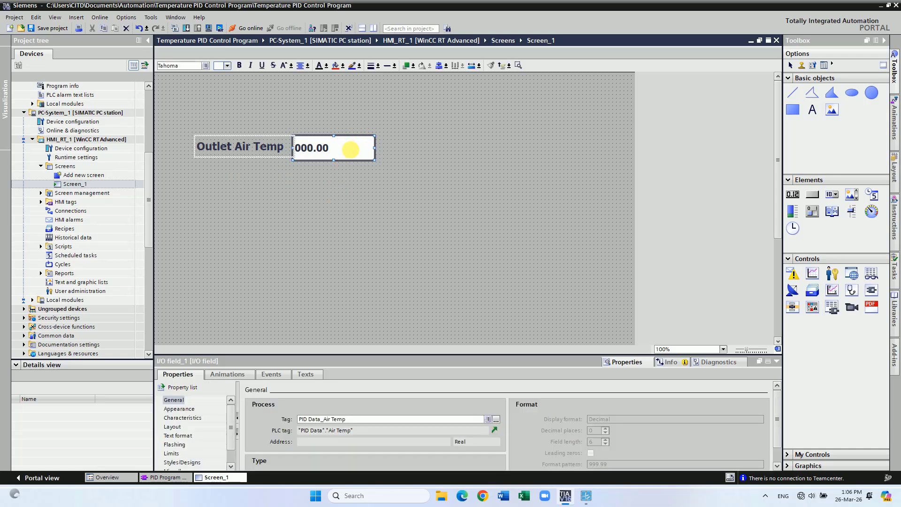
right_click(351, 150)
click(415, 163)
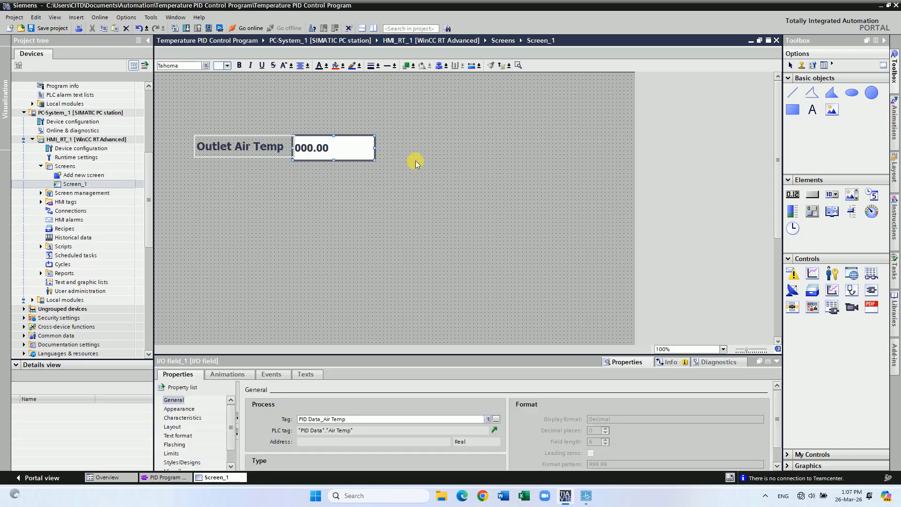
right_click(435, 136)
click(457, 147)
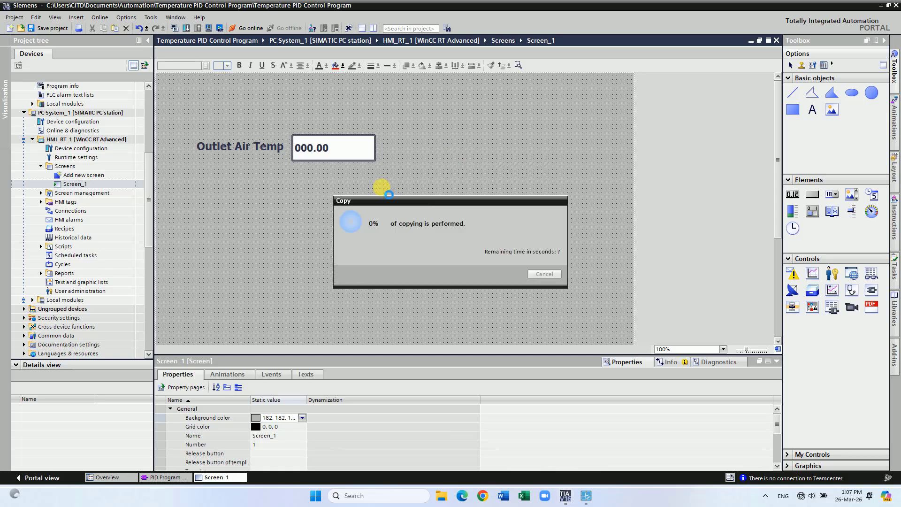
drag(358, 150, 350, 194)
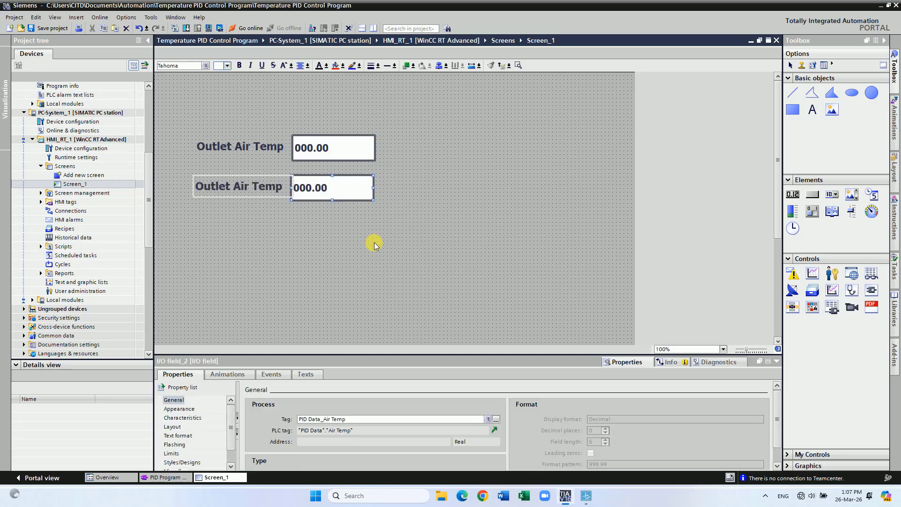
click(338, 245)
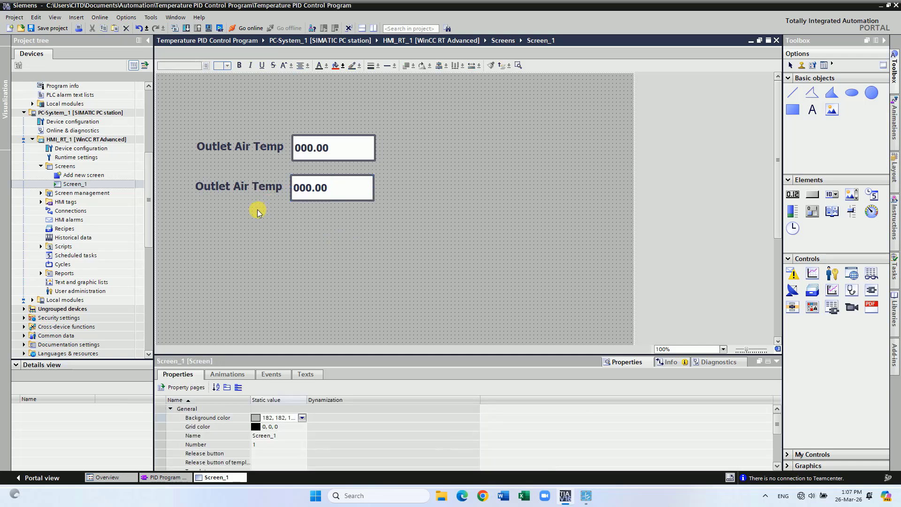
Step: Replace the text of the duplicated Outlet Air Temp label with "Set Value"
click(263, 194)
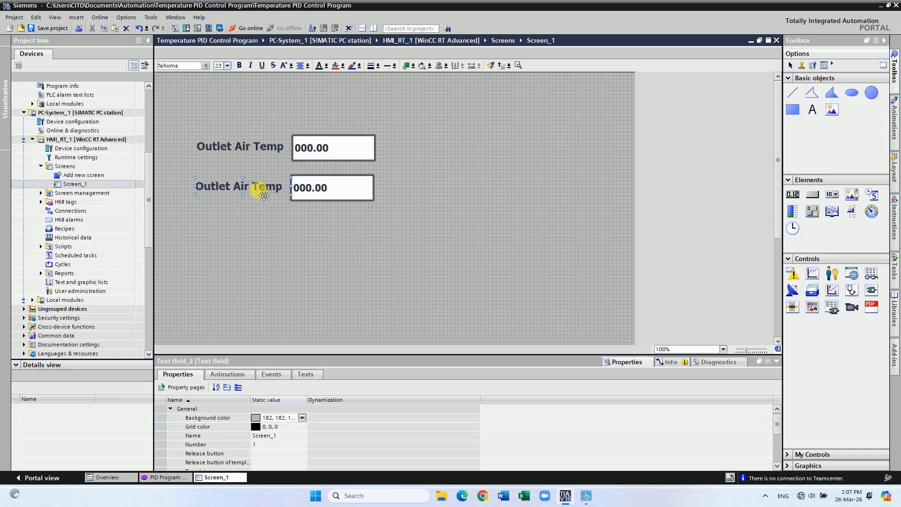
double_click(260, 193)
click(281, 189)
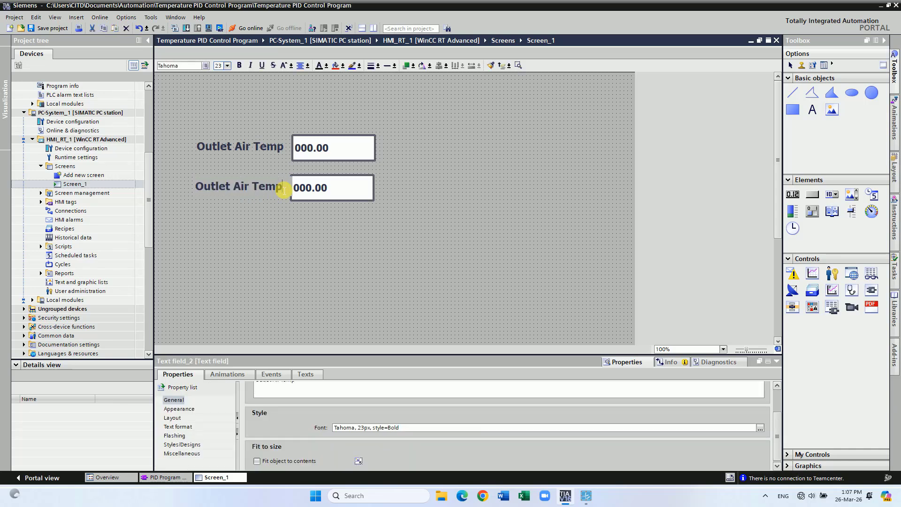
key(BackSpace)
key(BackSpace)
key(BackSpace)
key(BackSpace)
key(BackSpace)
key(BackSpace)
key(BackSpace)
key(BackSpace)
key(BackSpace)
key(BackSpace)
key(BackSpace)
key(BackSpace)
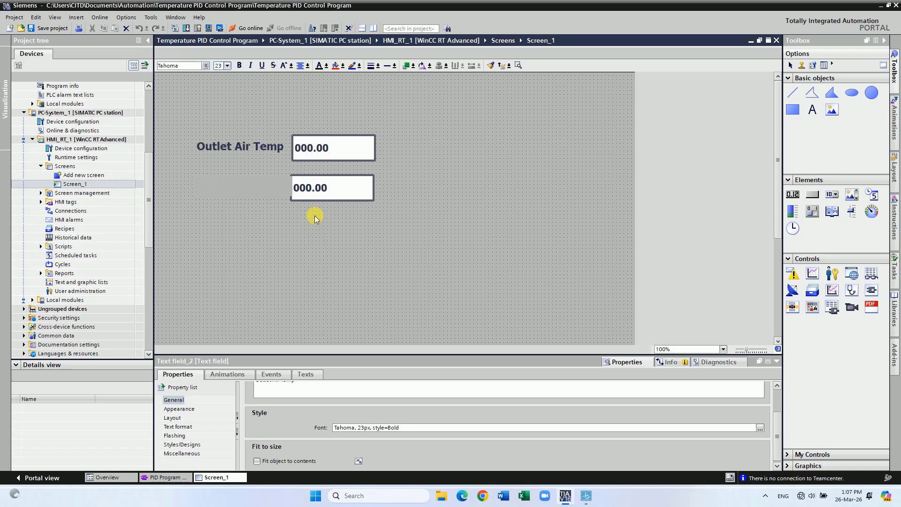
text(Set Value)
Step: Assign the Set Value tag from PLC_1's PID Data [DB3] block as the process tag of the Set Value I/O field
click(351, 188)
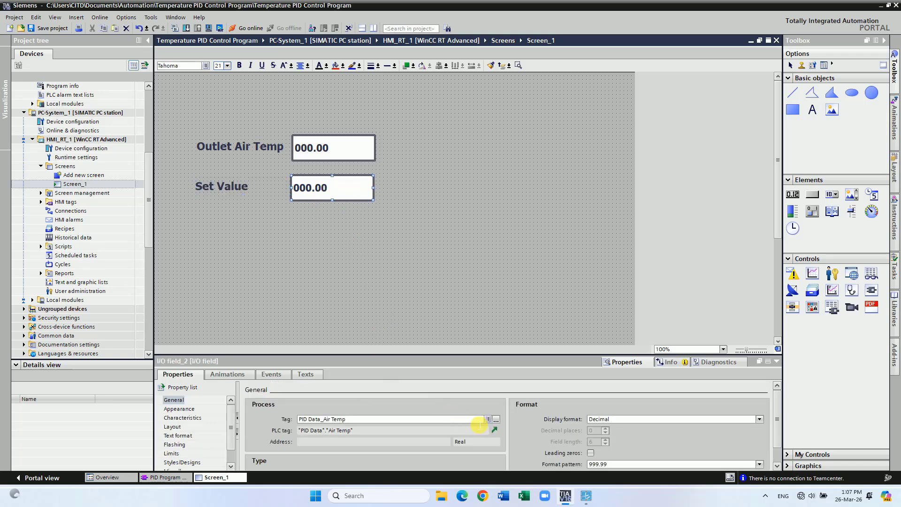
click(488, 419)
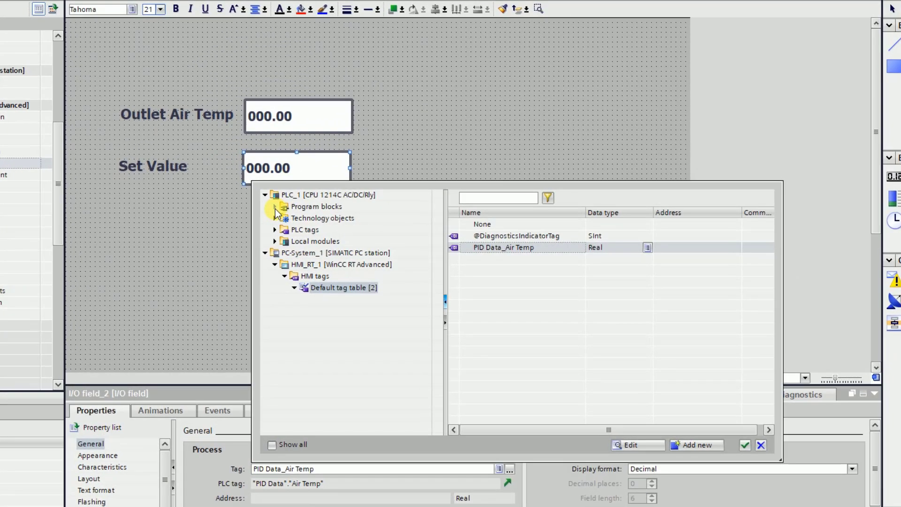
click(275, 207)
click(326, 219)
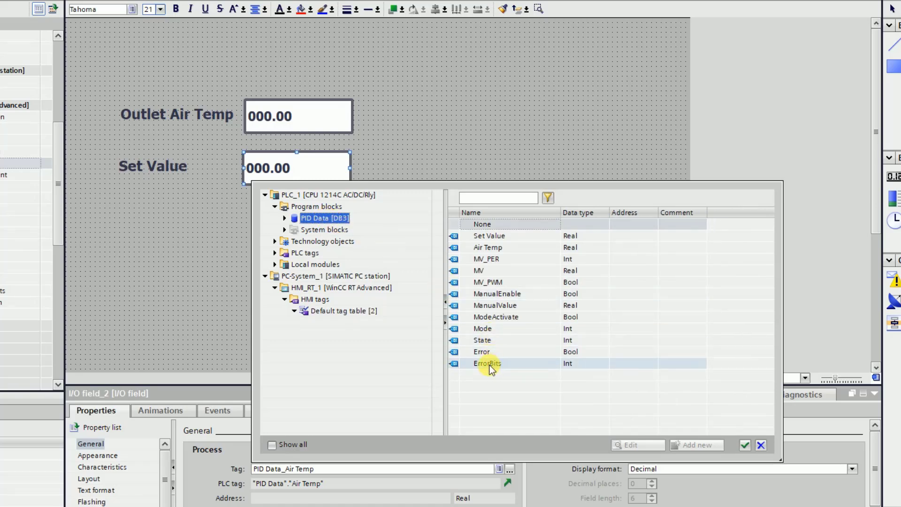
click(516, 236)
click(745, 444)
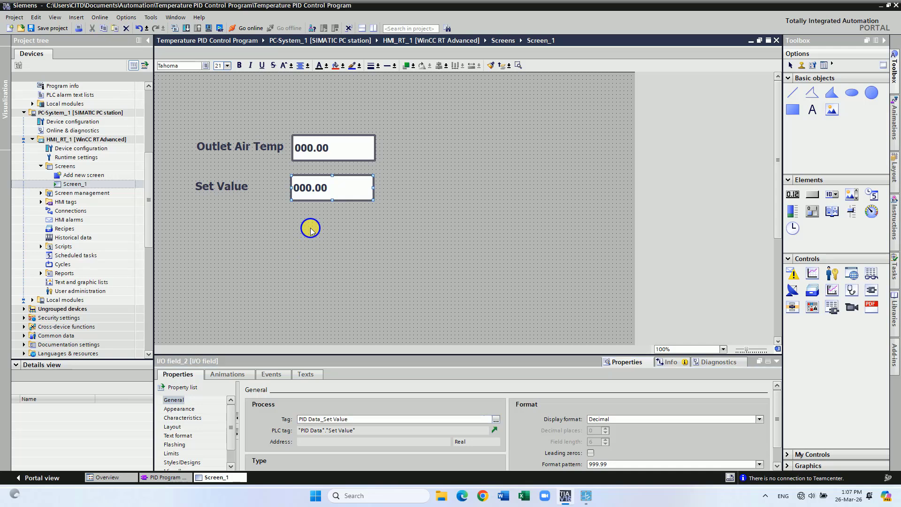
Step: Paste another copy of the Outlet Air Temp label and I/O field directly below the Set Value row
right_click(309, 229)
click(342, 241)
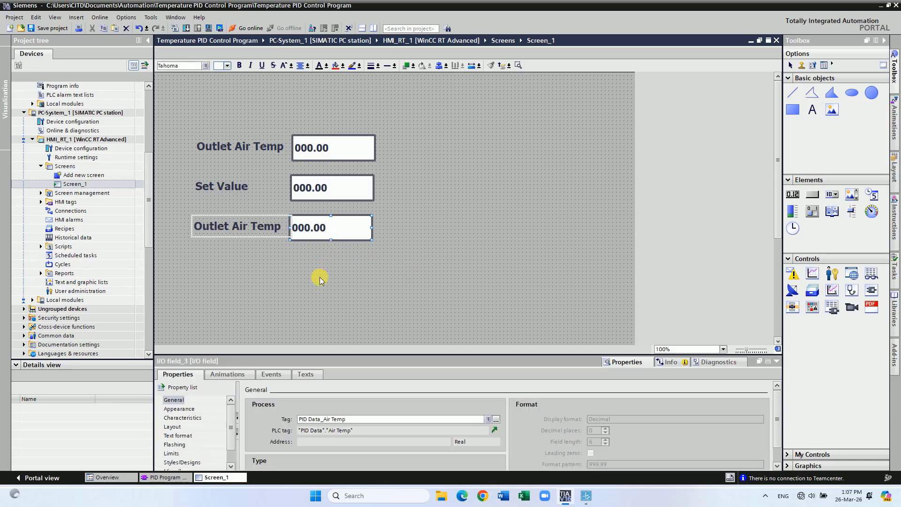
click(319, 277)
Step: Replace the text of the newly pasted third-row label with "Controller Output"
double_click(274, 226)
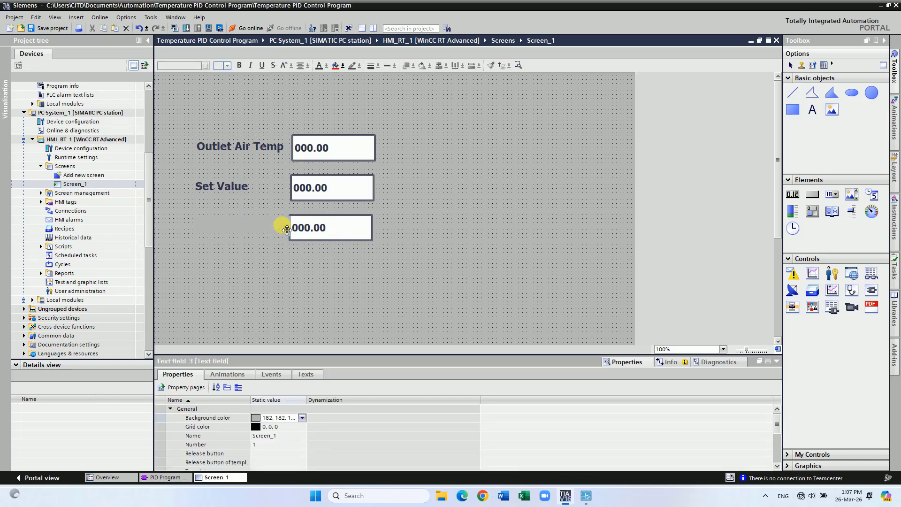
click(285, 233)
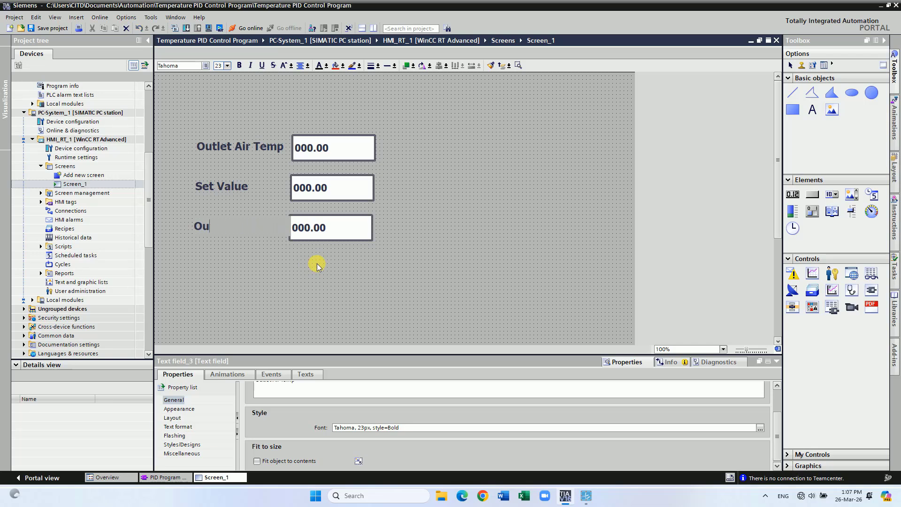
key(BackSpace)
key(BackSpace)
text(Controller Output)
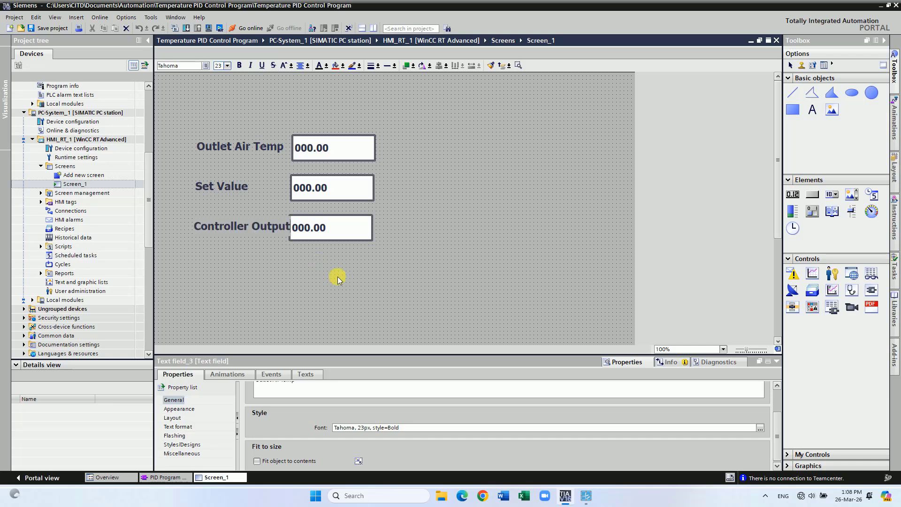
click(372, 288)
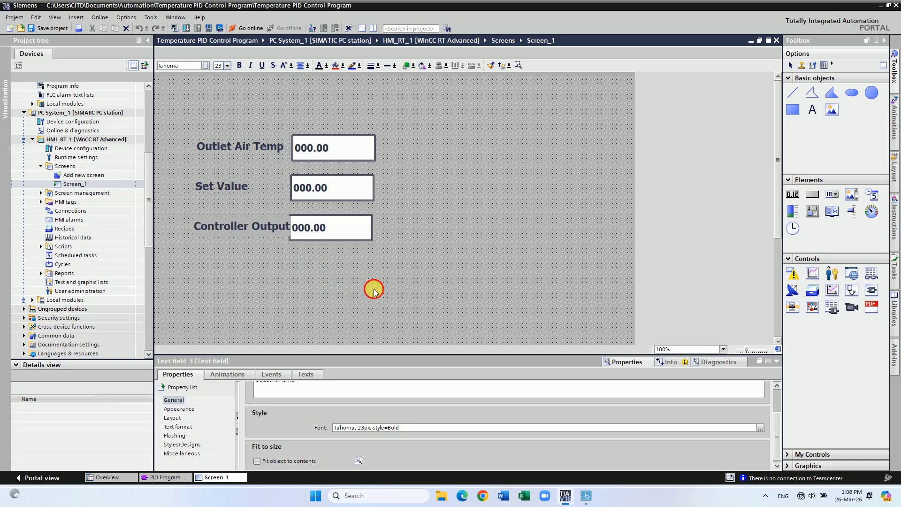
Step: Shift the Controller Output label leftward until it clears its I/O field
click(238, 233)
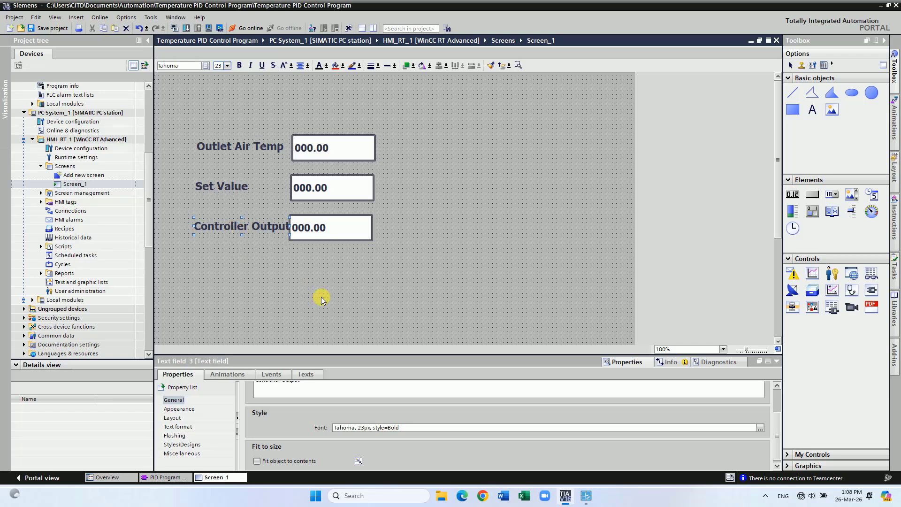
key(Left)
key(Left)
key(Left)
key(Left)
key(Left)
key(Left)
key(Left)
key(Left)
key(Left)
key(Left)
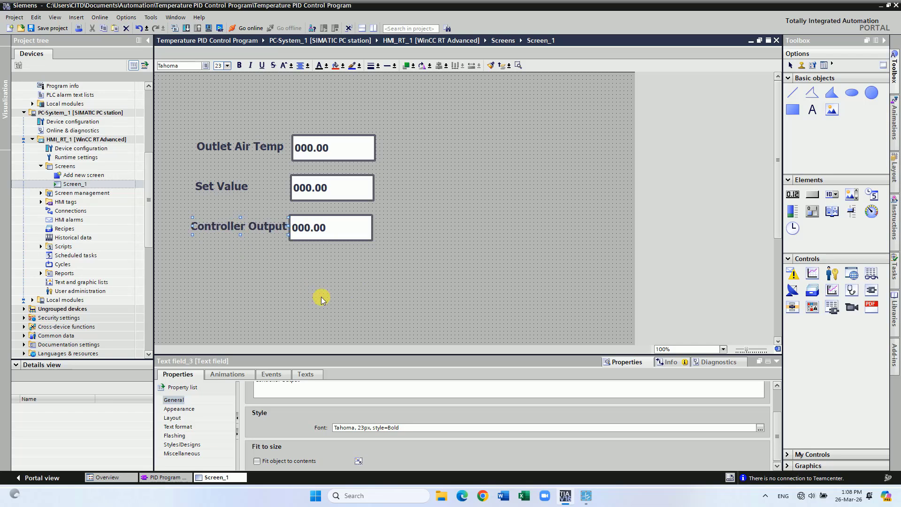
key(Left)
key(Left)
key(Left)
key(Left)
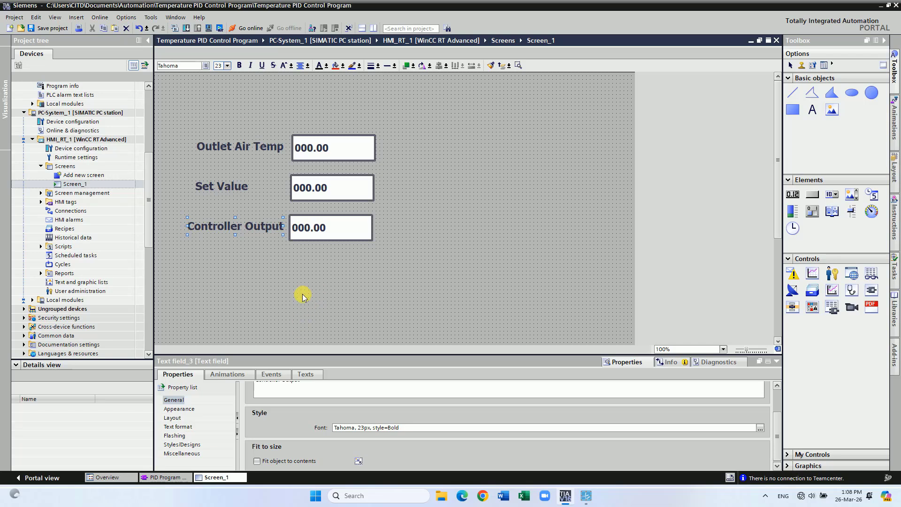
click(321, 318)
Step: Assign the MV tag from PLC_1's PID Data [DB3] block as the process tag of the Controller Output I/O field
click(352, 227)
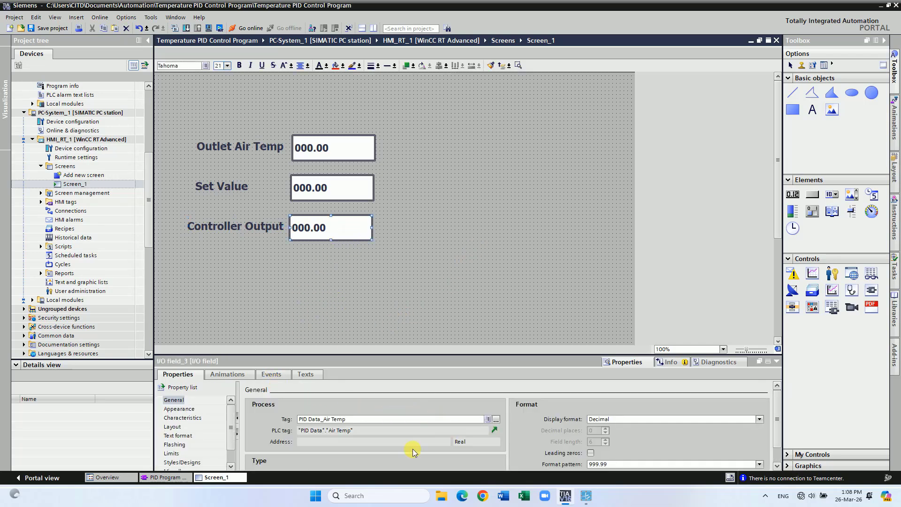
click(497, 421)
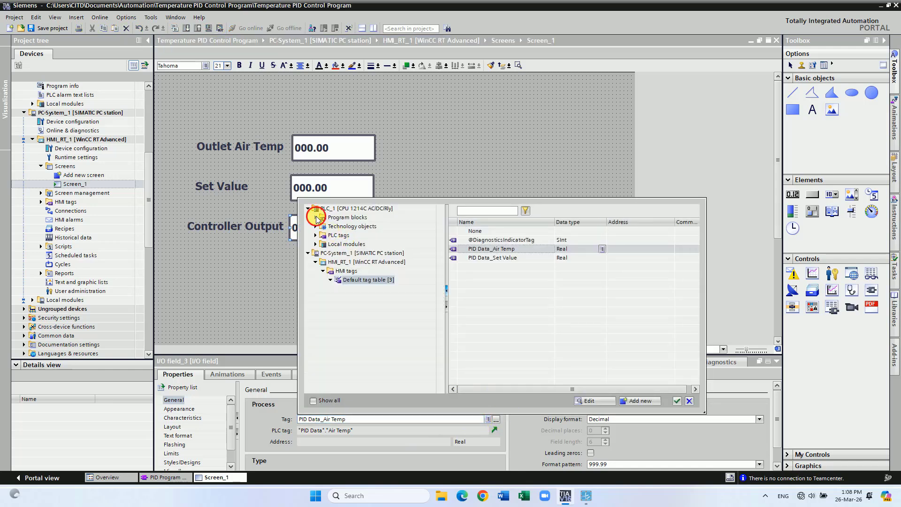
click(316, 217)
click(352, 227)
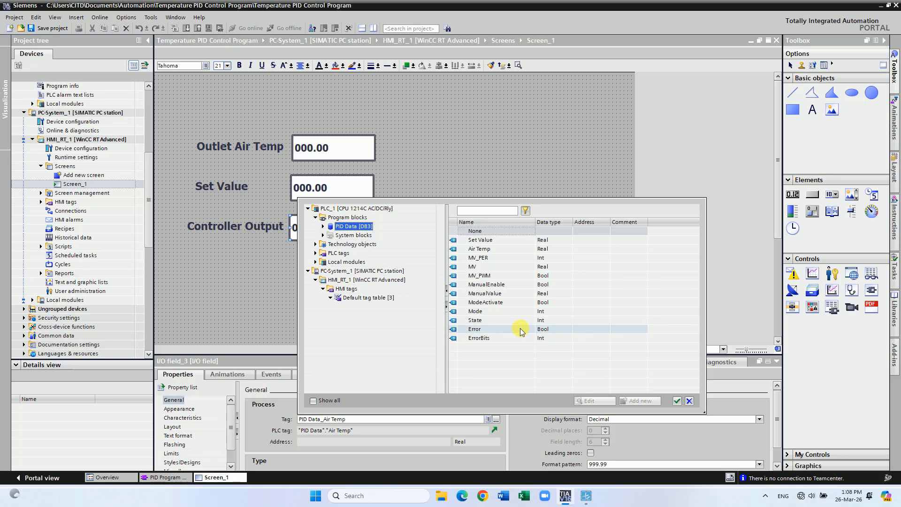
click(512, 267)
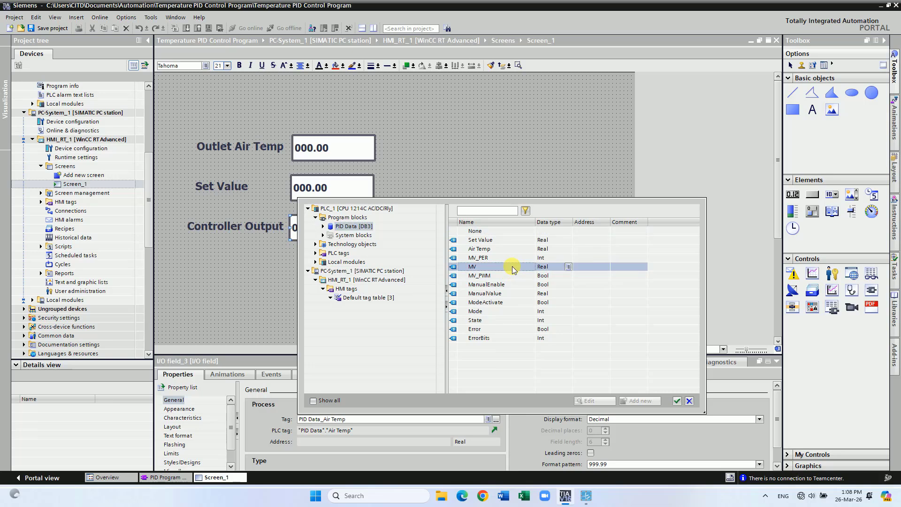
click(677, 400)
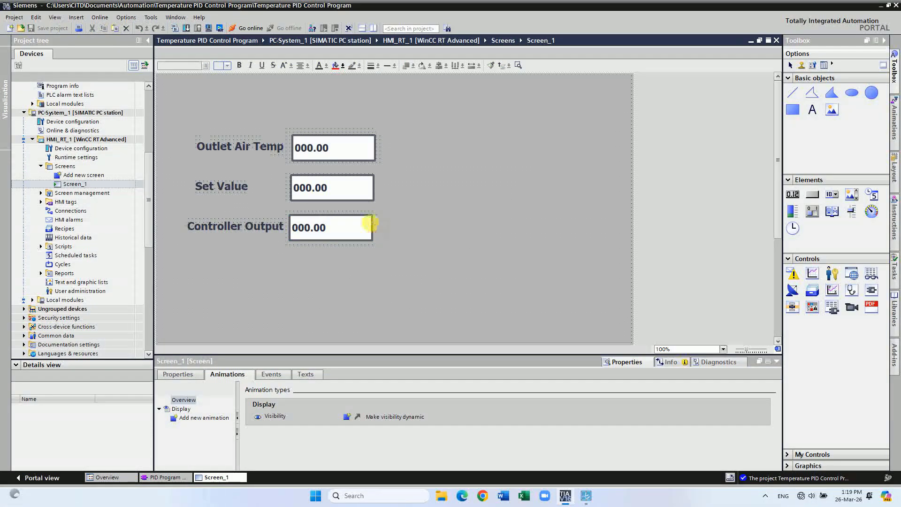
Step: Copy the Controller Output I/O field and place the duplicate directly below it
click(347, 231)
right_click(348, 232)
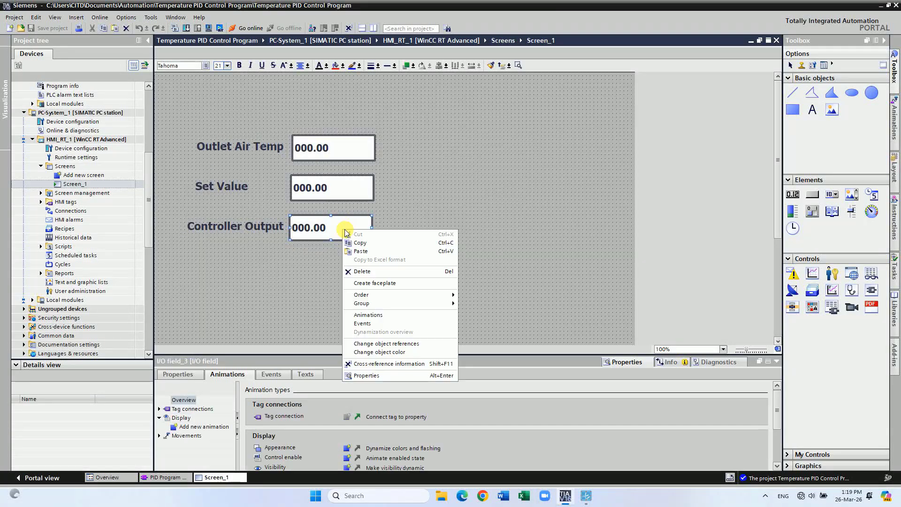
click(375, 244)
right_click(441, 188)
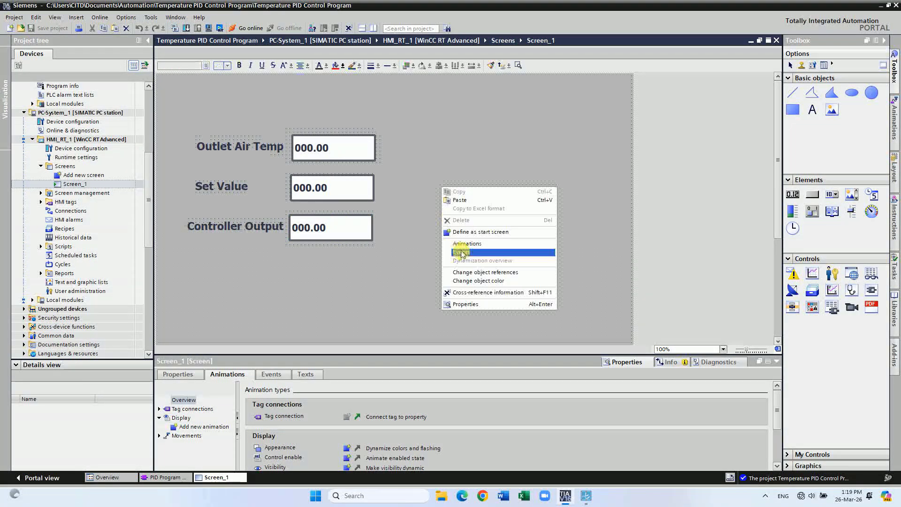
click(467, 202)
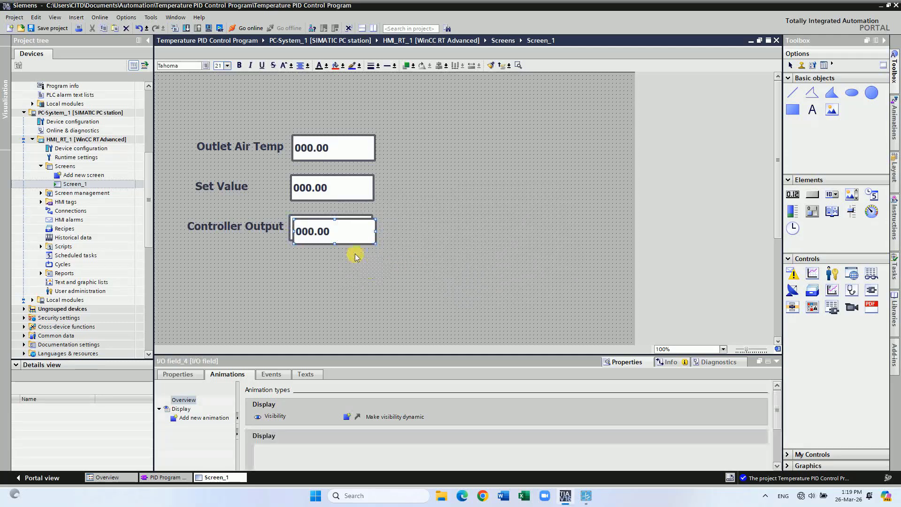
drag(344, 233, 342, 270)
click(436, 273)
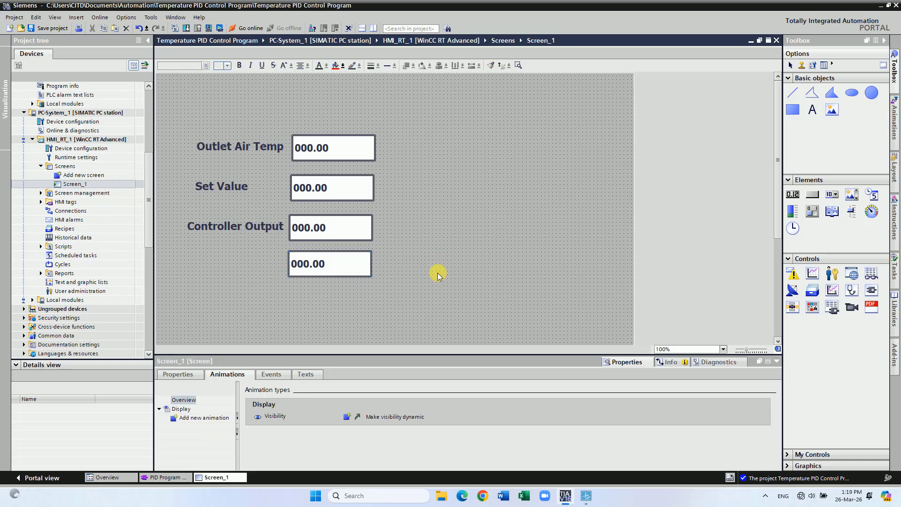
Step: Assign the ManualValue tag from the PID Data [DB3] block as the process tag of the unlabelled fourth I/O field
click(347, 267)
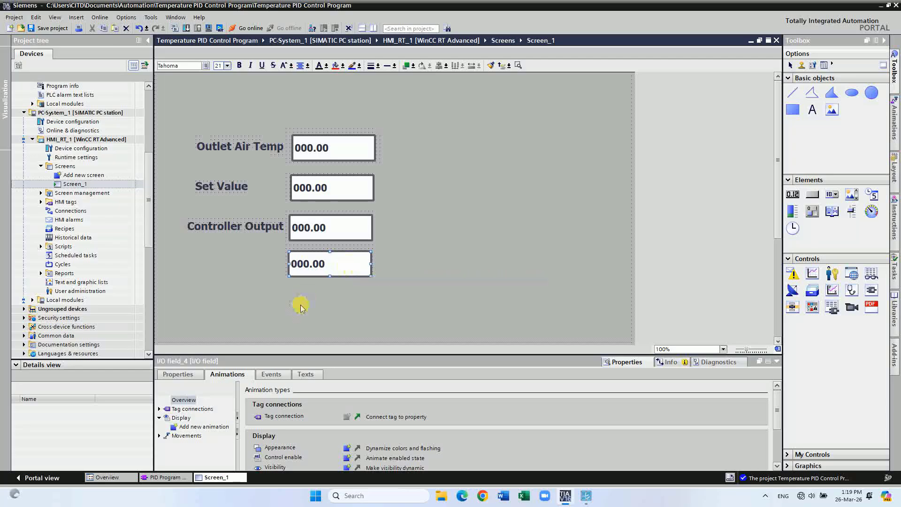
click(187, 375)
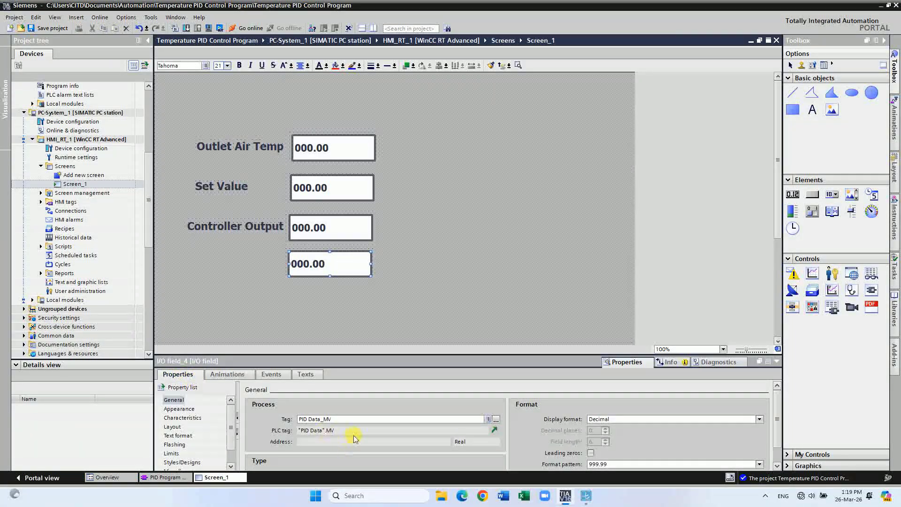
click(496, 420)
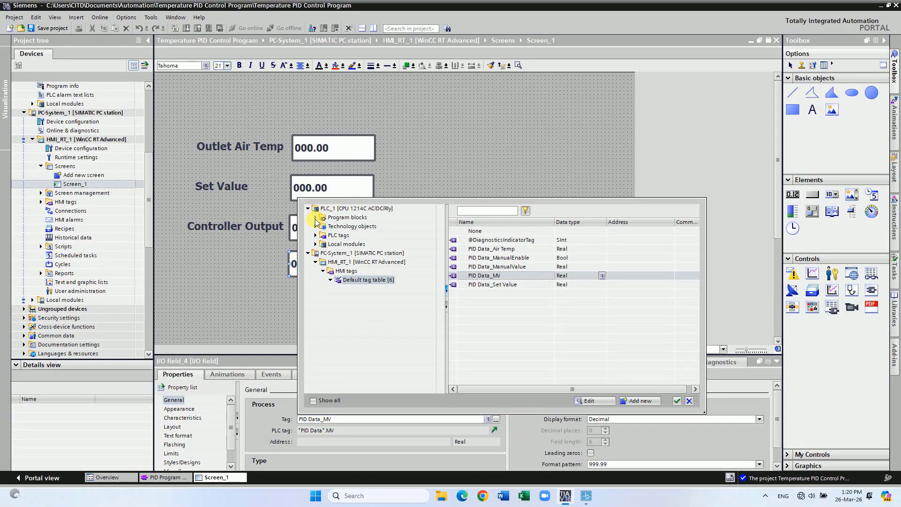
click(315, 218)
click(353, 226)
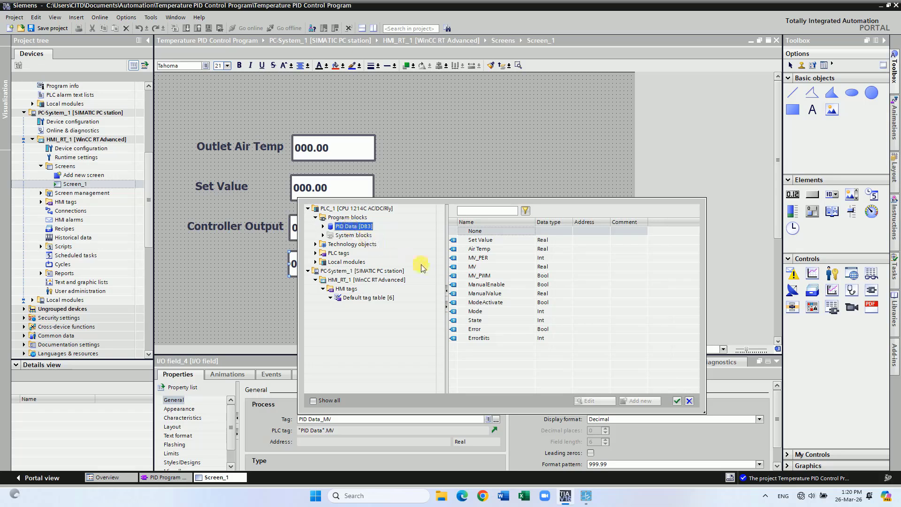
click(492, 293)
click(677, 401)
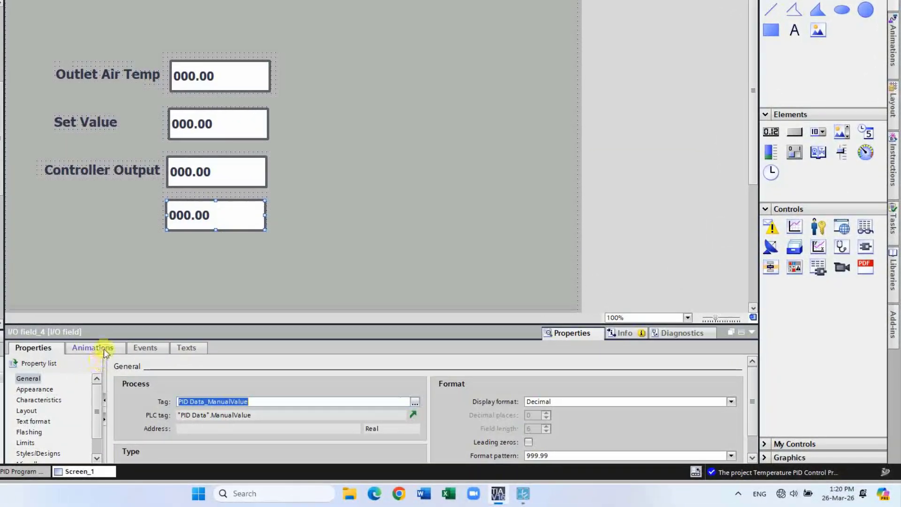
Step: Add a visibility animation to the fourth I/O field, controlled by the PID Data ManualEnable tag and evaluated as a single bit
click(104, 348)
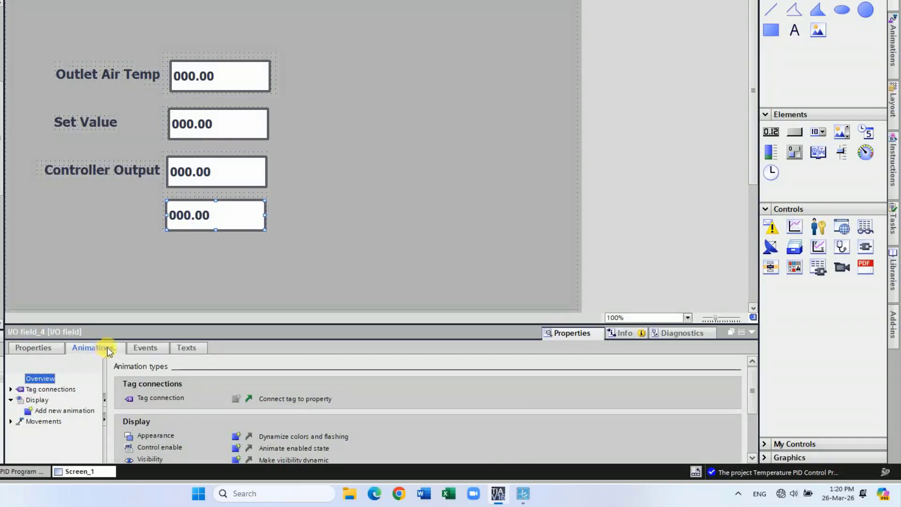
click(236, 460)
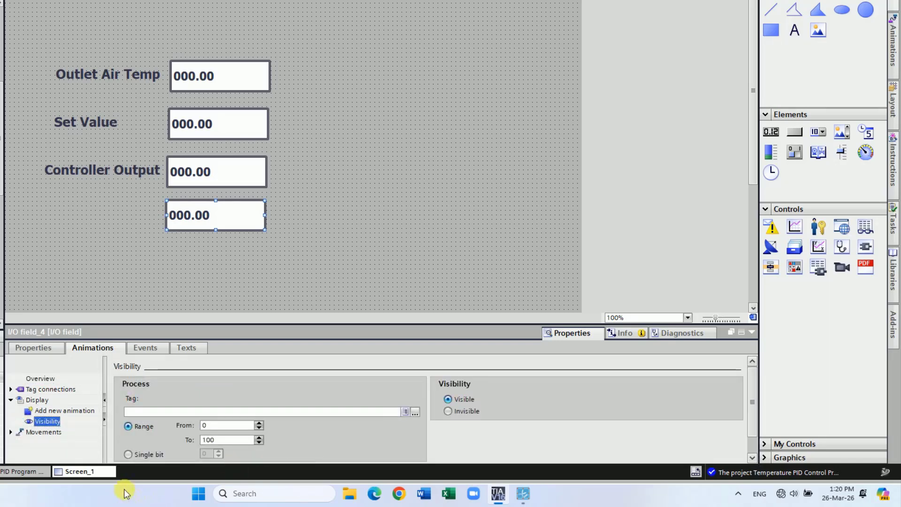
click(416, 411)
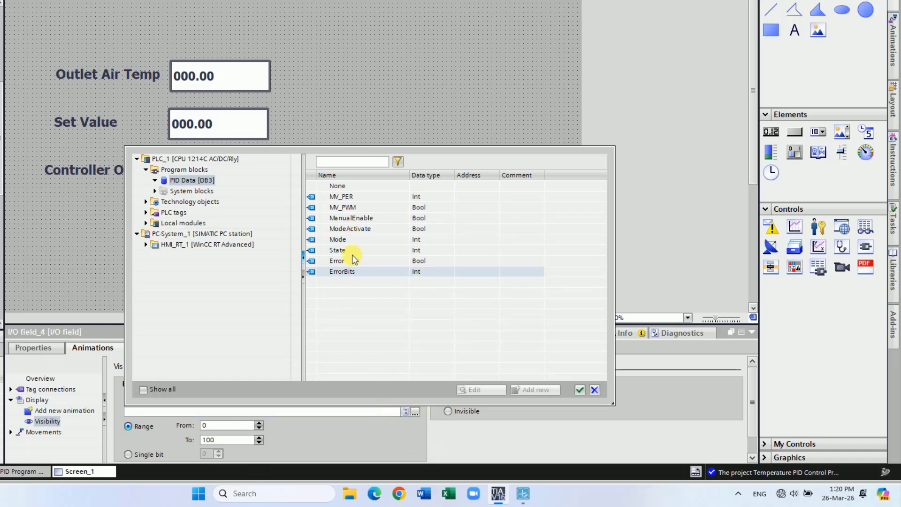
click(378, 219)
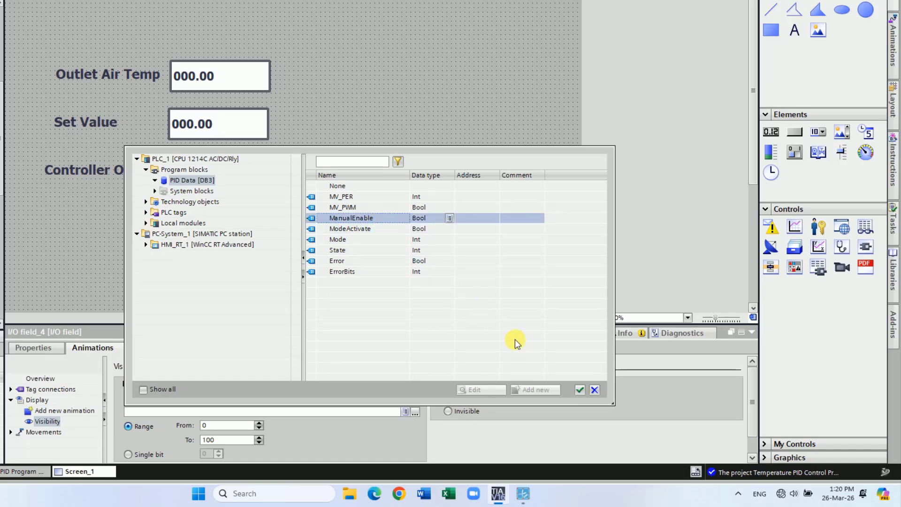
click(580, 390)
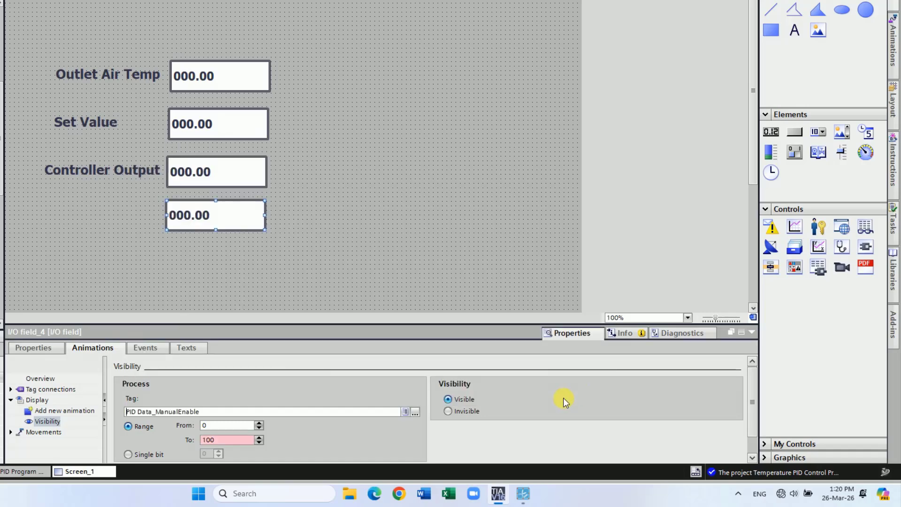
click(130, 453)
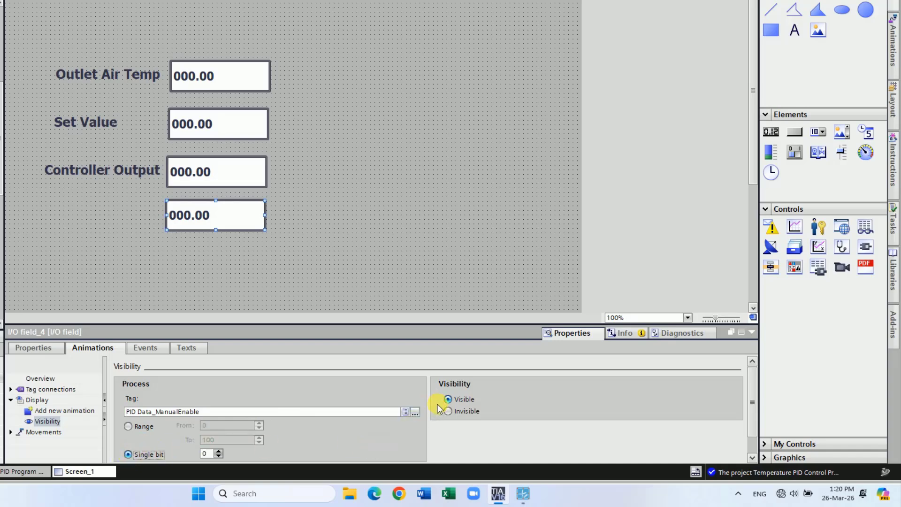
Step: Add a visibility animation to the Controller Output I/O field, making it invisible based on the single-bit PID Data ManualEnable tag
click(294, 234)
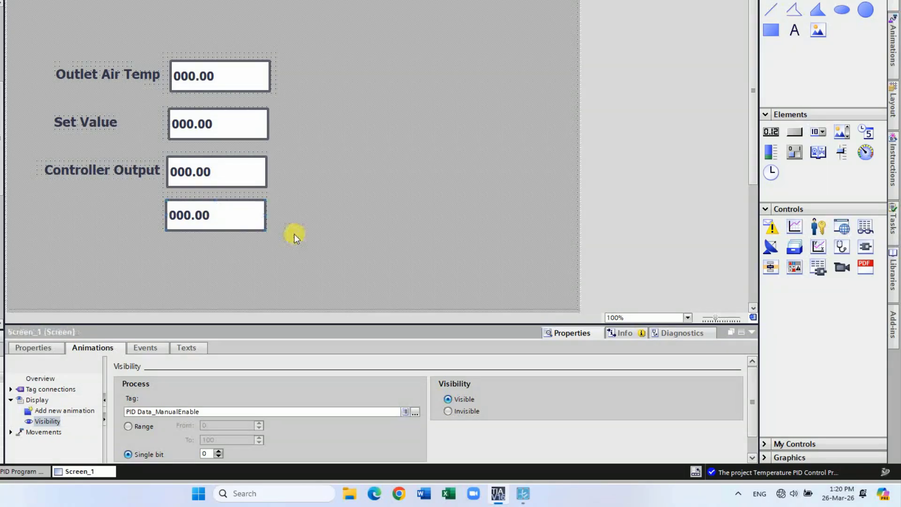
click(234, 178)
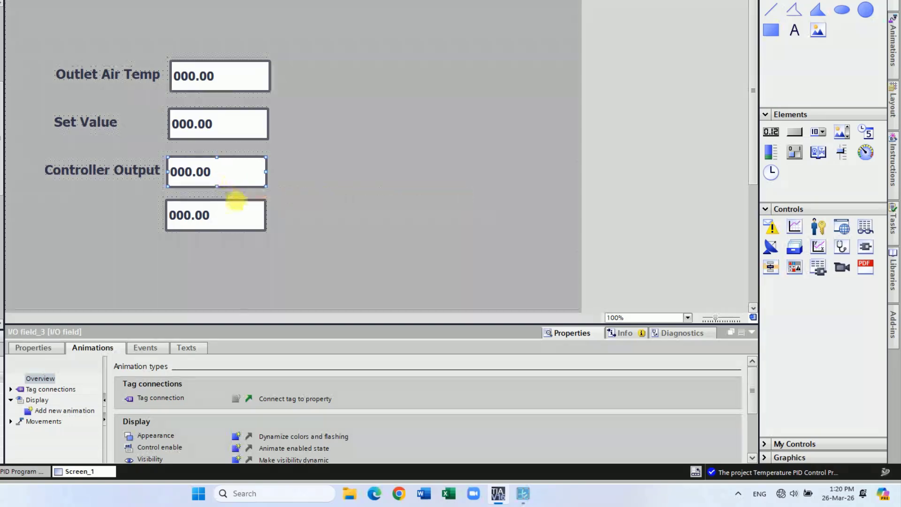
click(237, 459)
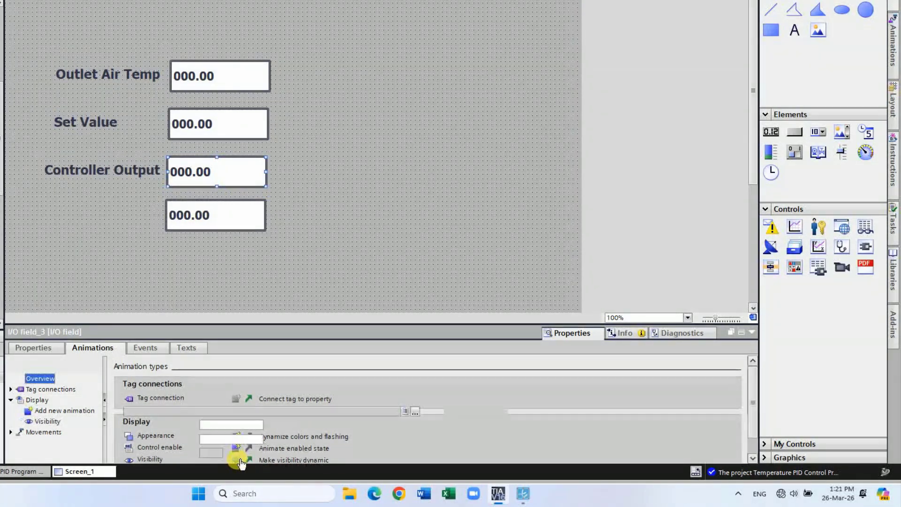
click(415, 412)
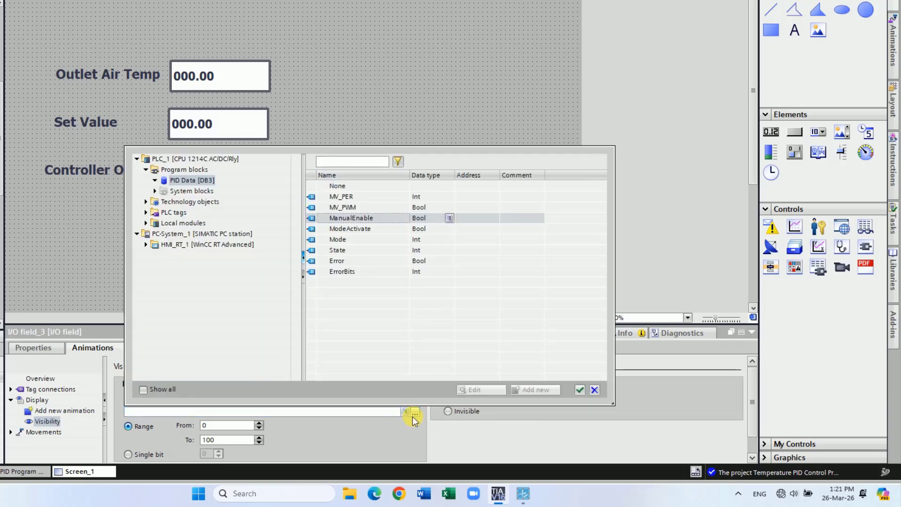
click(391, 218)
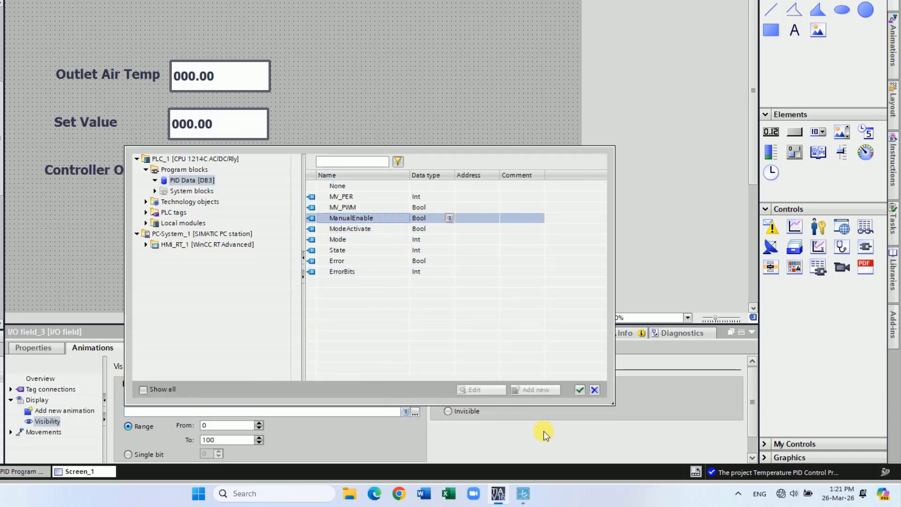
click(581, 390)
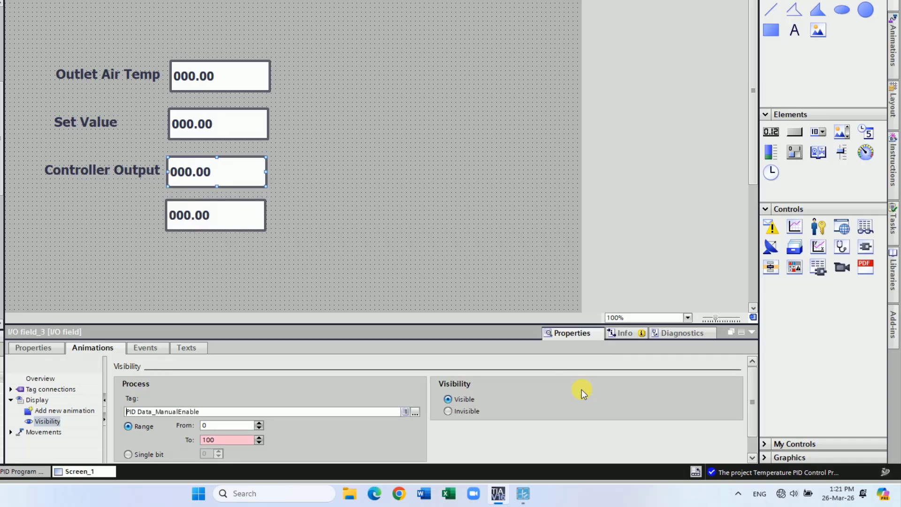
click(128, 454)
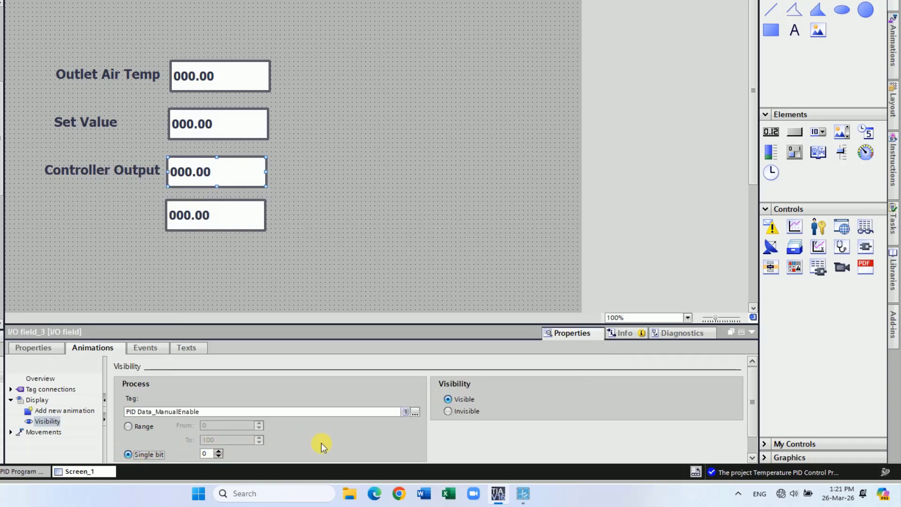
click(448, 411)
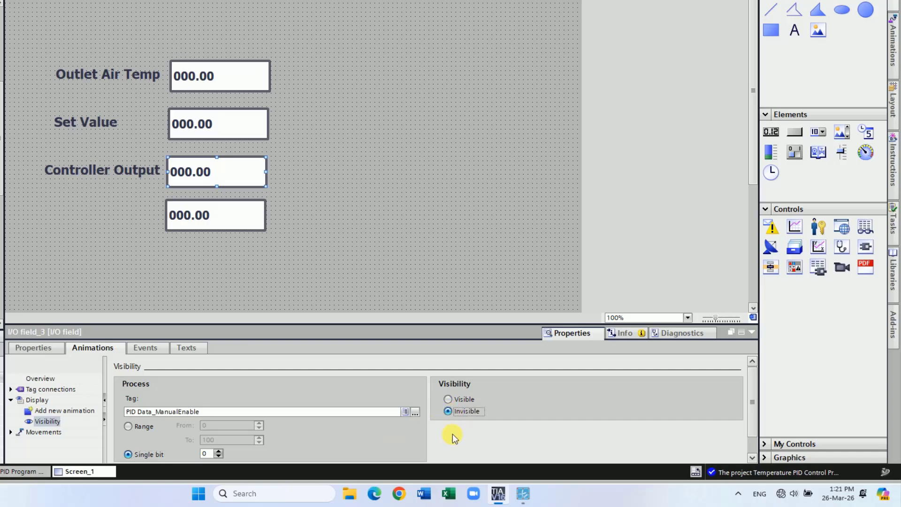
click(345, 203)
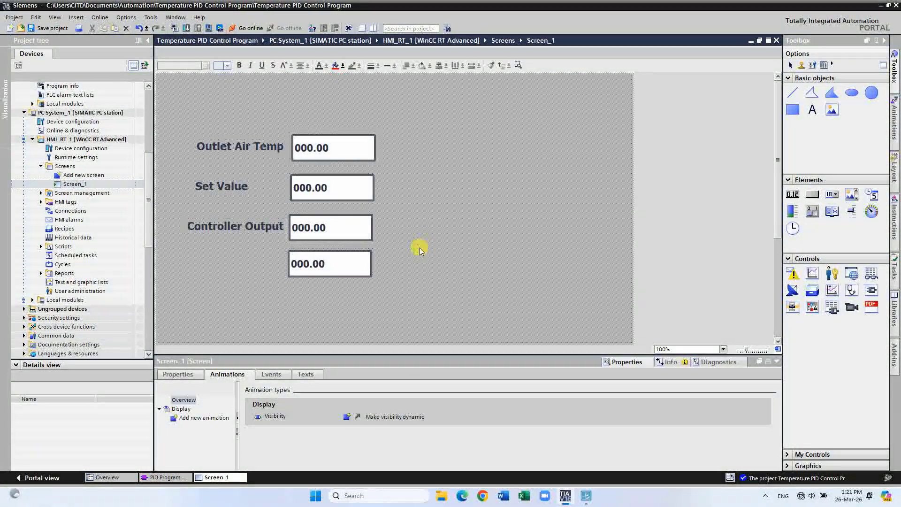
Step: Move the unlabelled fourth I/O field up so that it exactly overlaps the Controller Output I/O field
click(352, 268)
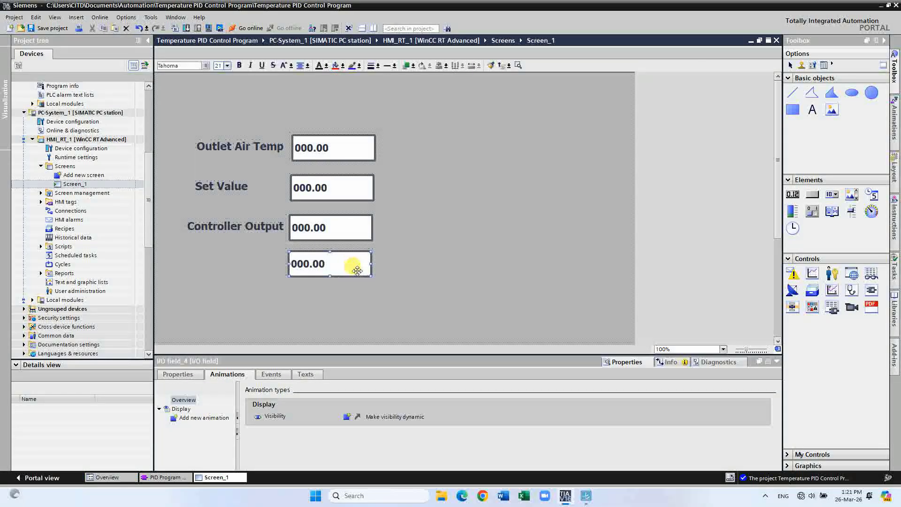
drag(348, 263, 347, 233)
key(Up)
key(Up)
key(Up)
key(Up)
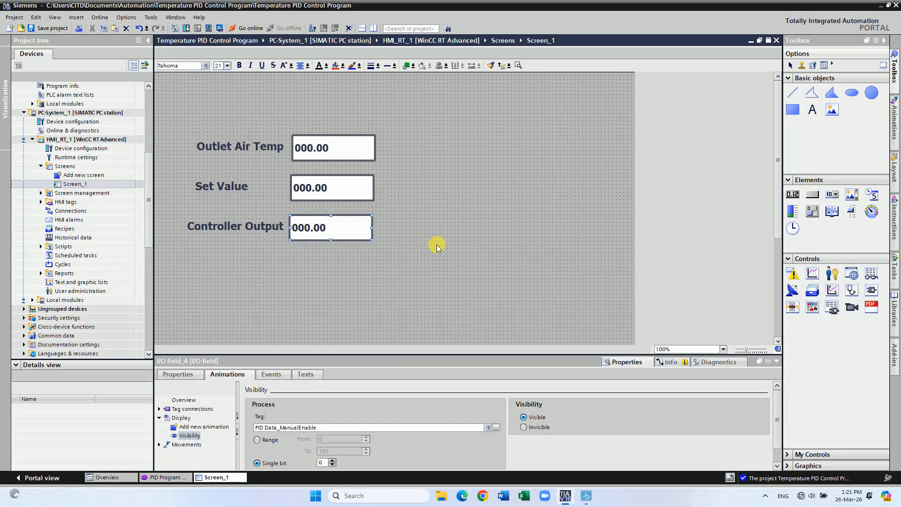
click(428, 213)
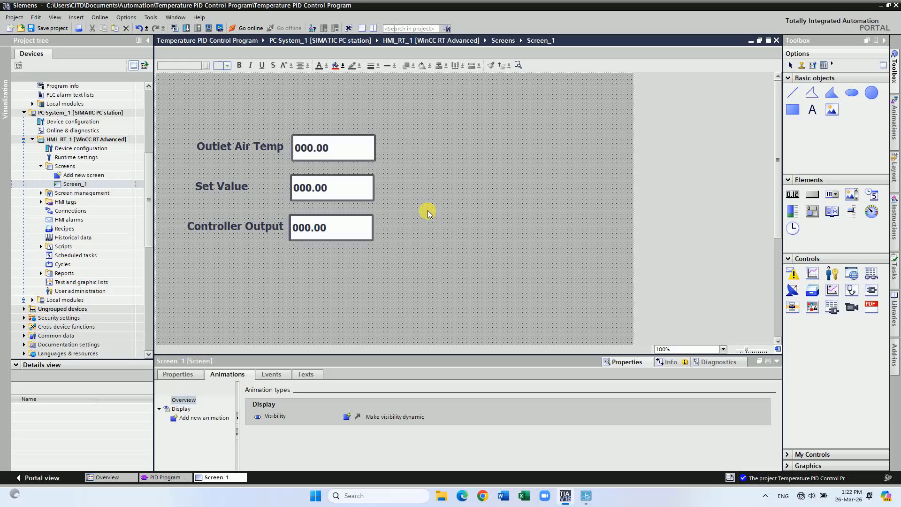
Step: Add a button below the Controller Output I/O field and label it "Automatic"
click(813, 195)
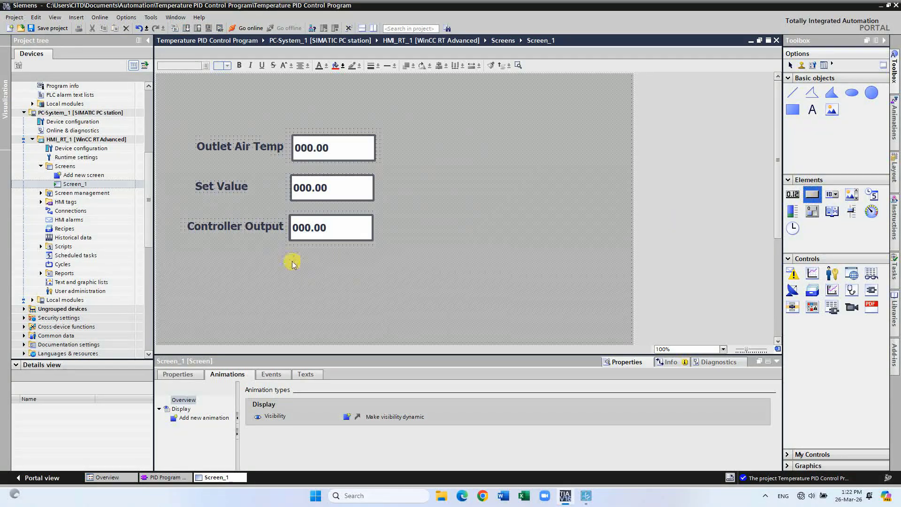
mouse_move(291, 263)
mouse_down()
mouse_move(355, 288)
mouse_move(344, 295)
mouse_up()
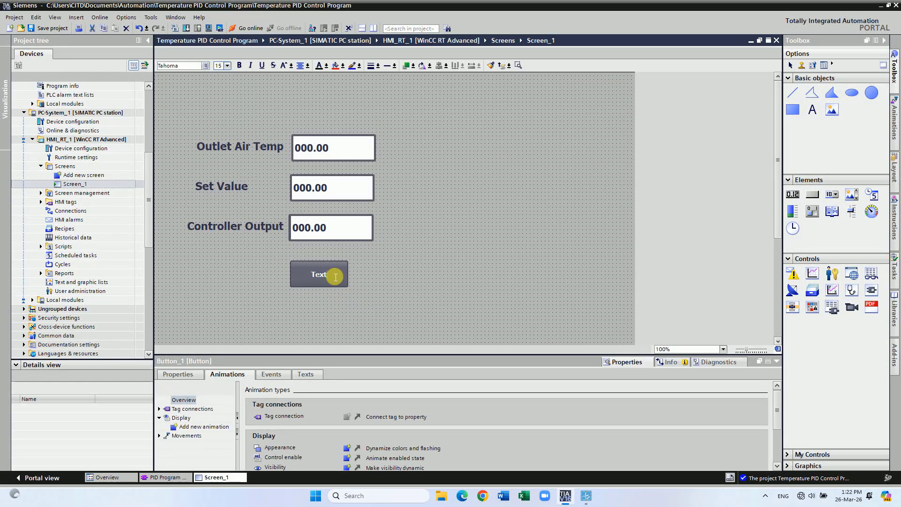
key(ctrl+a)
key(BackSpace)
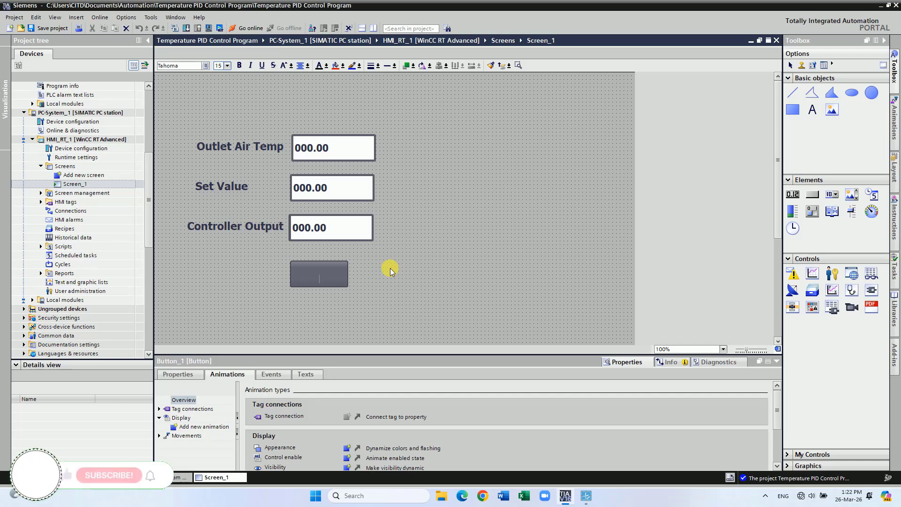
text(Automat)
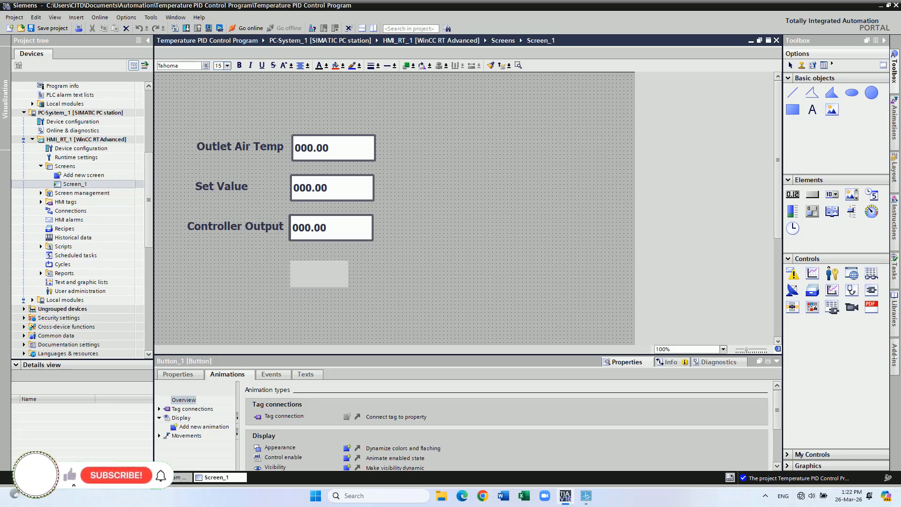
text(ic)
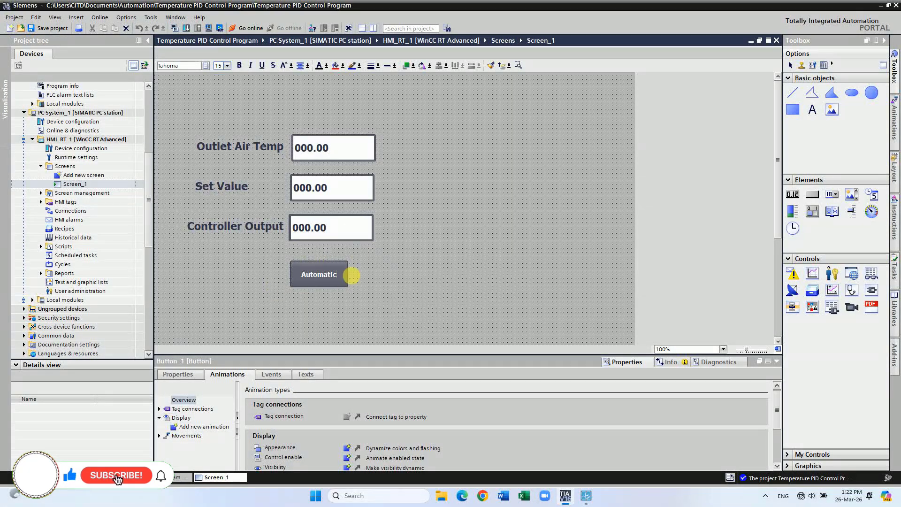
click(417, 269)
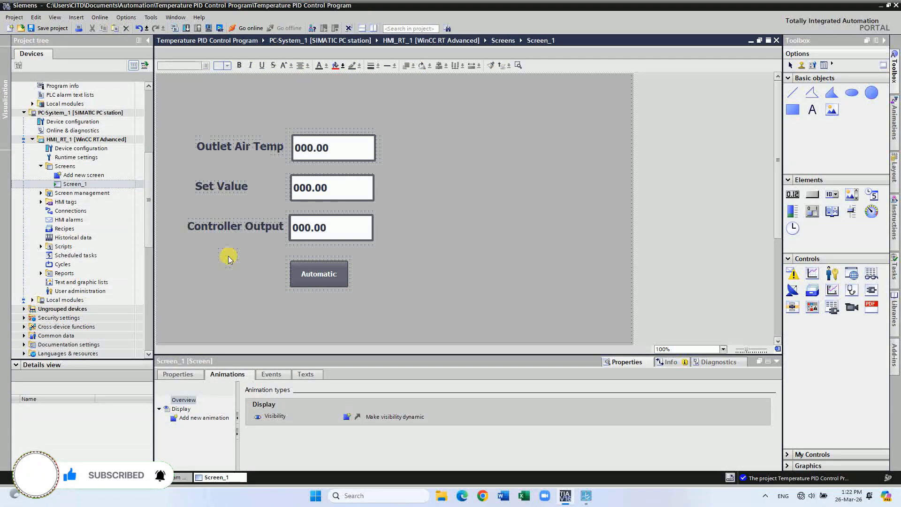
Step: Copy the Controller Output text label and align the duplicate beside the Automatic button
click(262, 231)
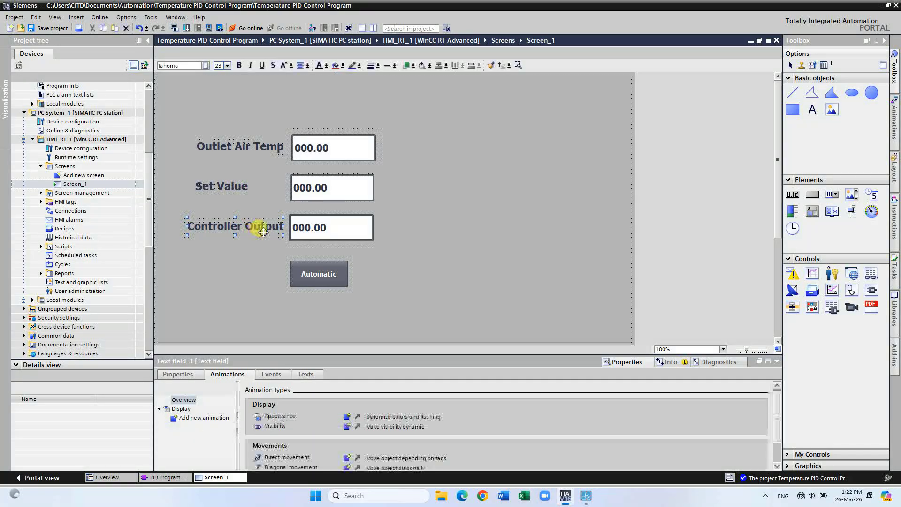
right_click(258, 228)
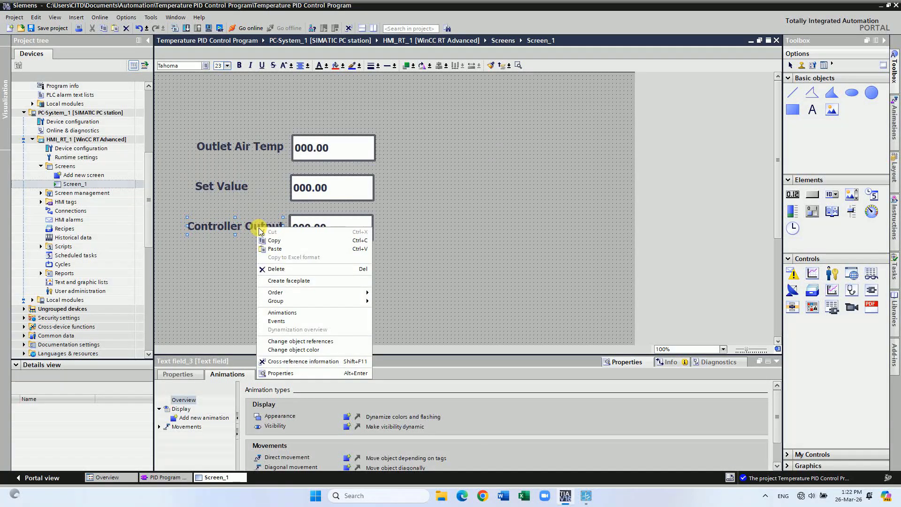
click(285, 244)
right_click(201, 272)
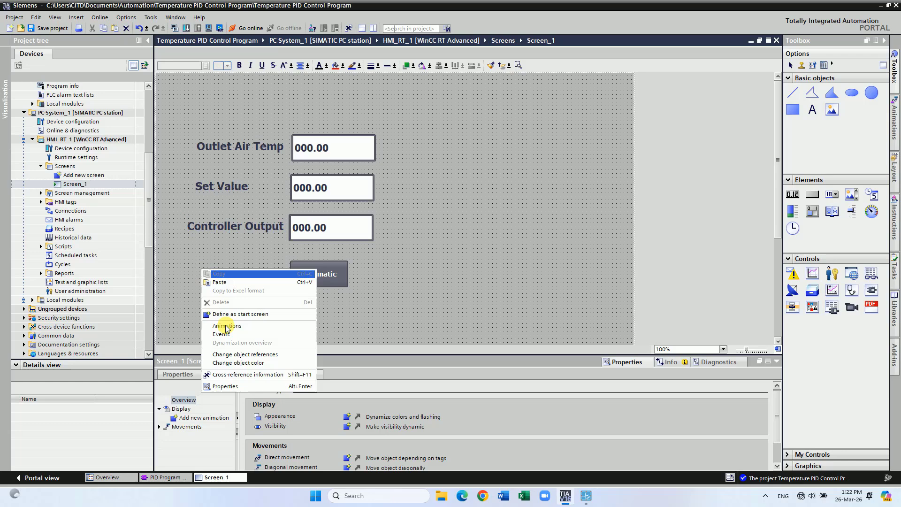
click(230, 282)
click(264, 240)
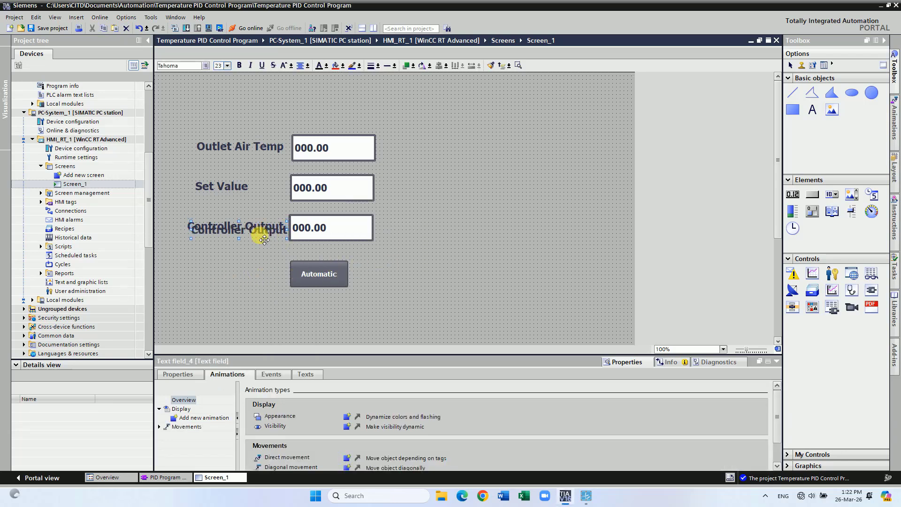
drag(264, 240, 254, 286)
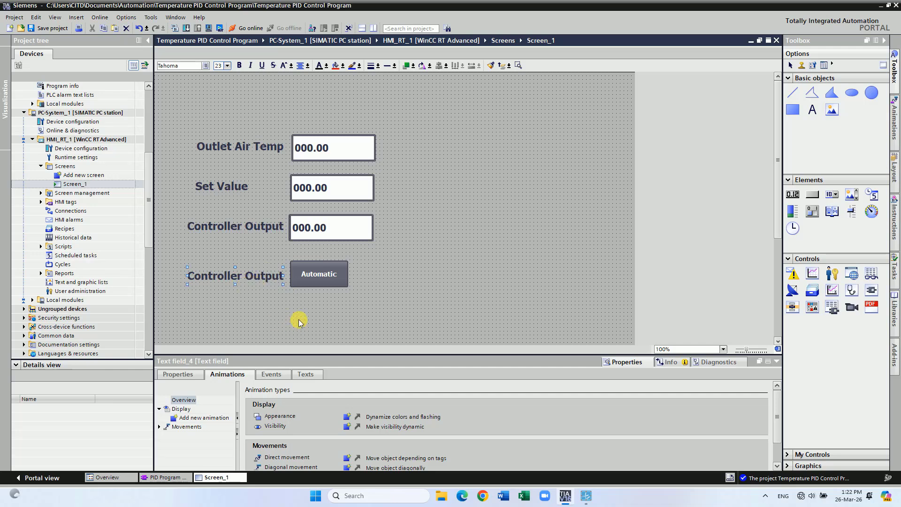
key(Up)
key(Up)
key(Up)
key(Up)
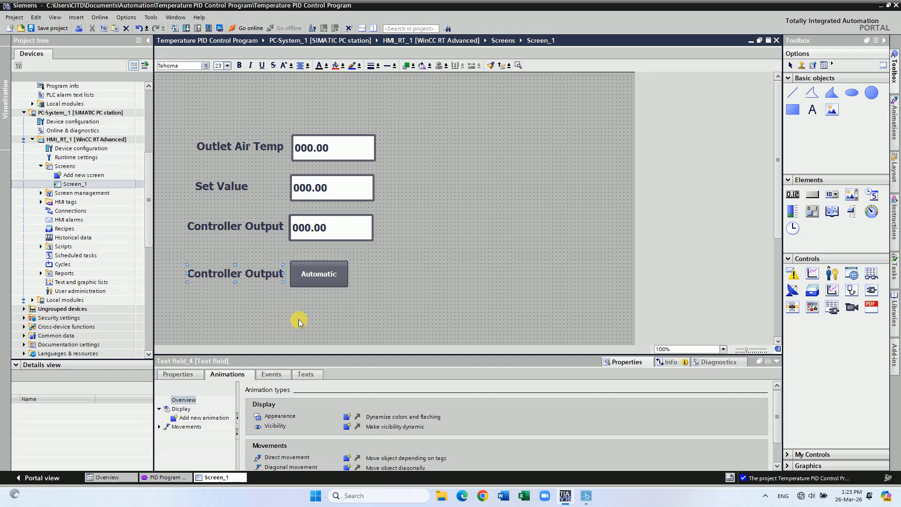
Step: Change the text of the duplicated label beside the Automatic button to "Controller Mode"
double_click(280, 279)
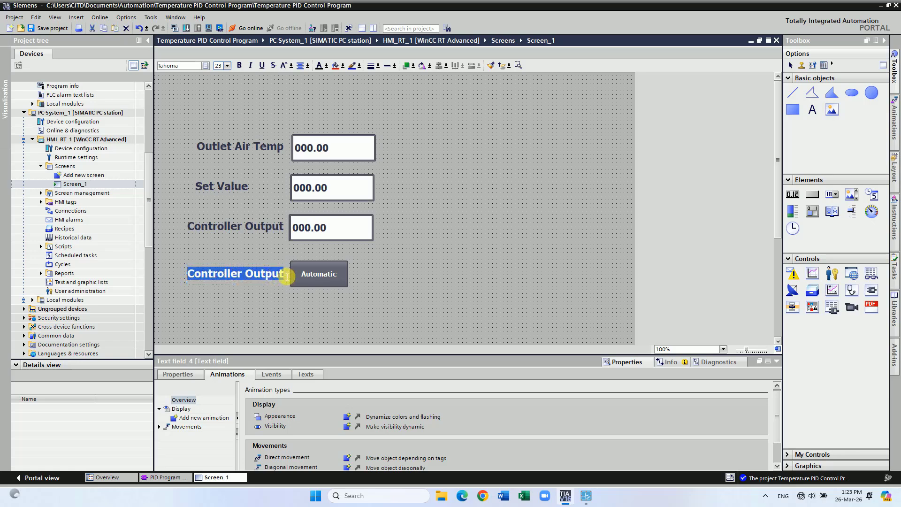
click(294, 277)
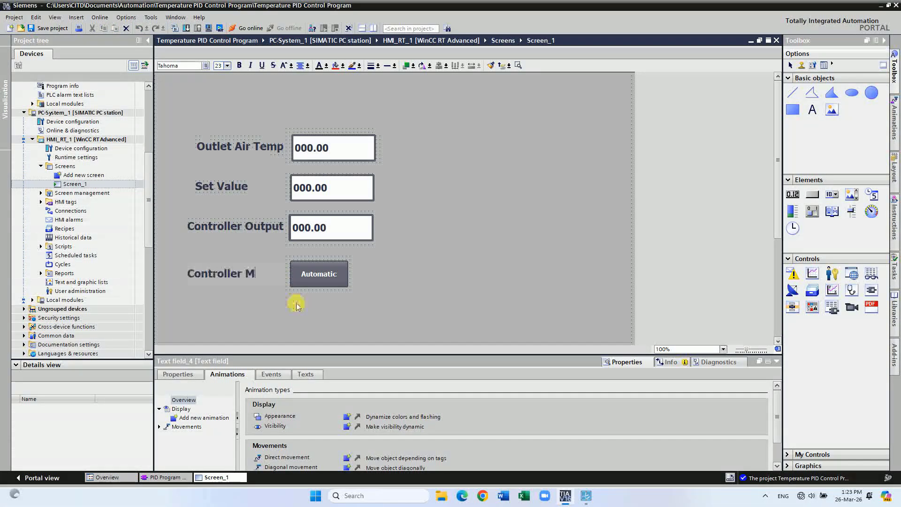
text(de)
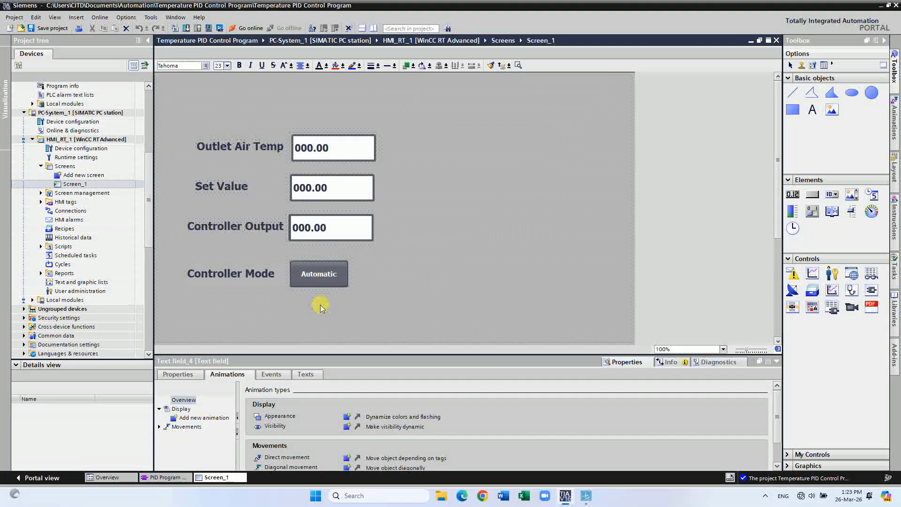
click(253, 307)
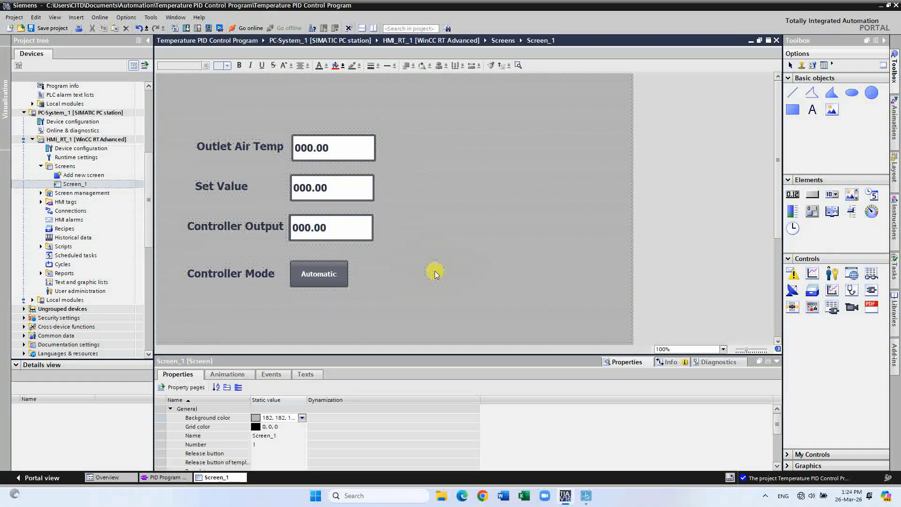
Step: Add an InvertBit function to the Click event of the Automatic button
click(326, 277)
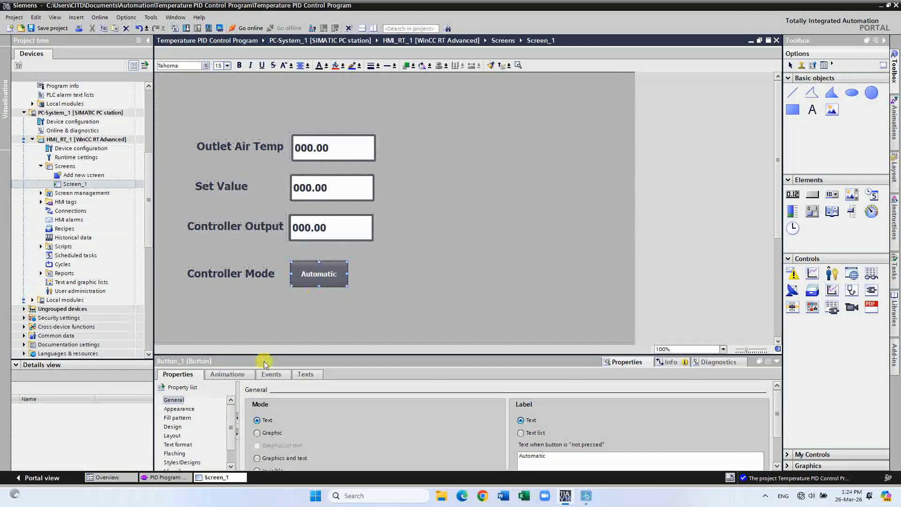
click(272, 374)
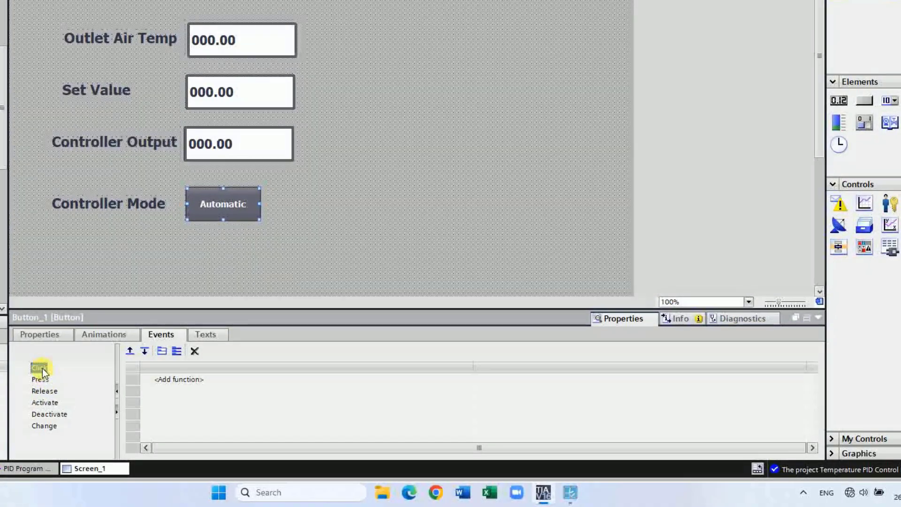
click(198, 378)
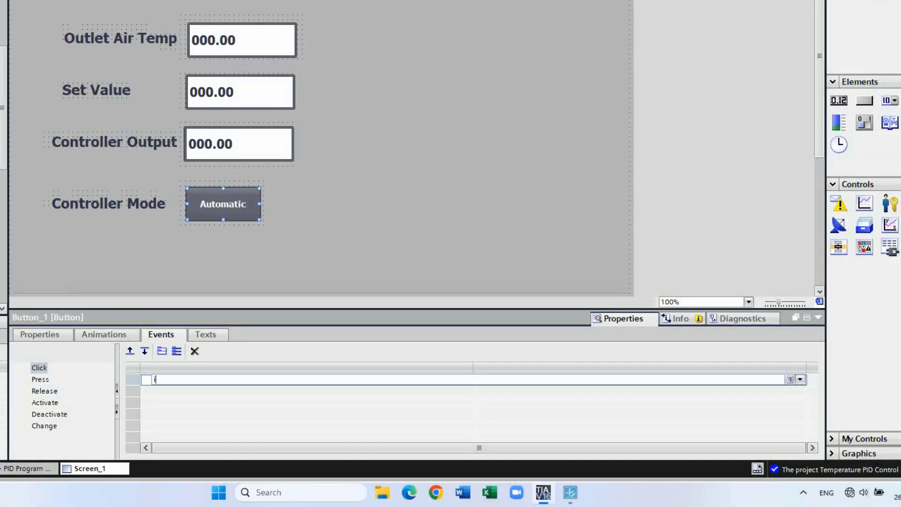
text(inver)
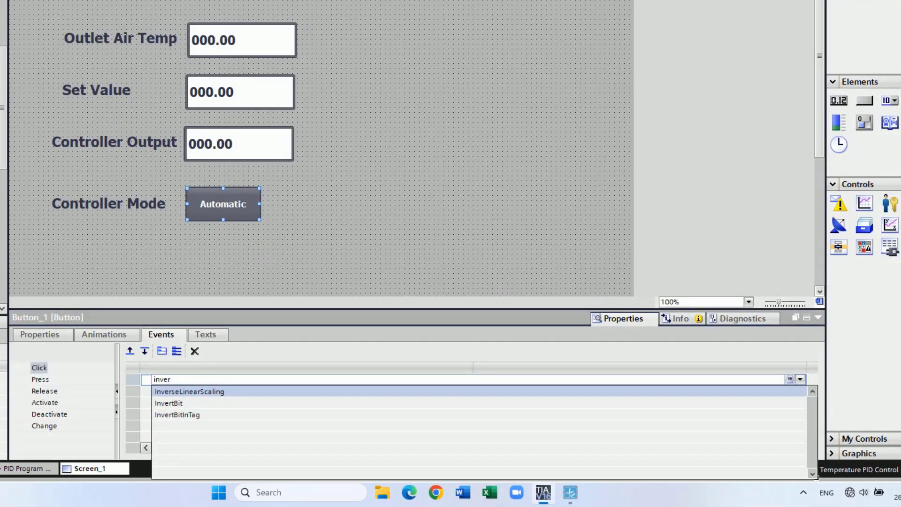
click(169, 403)
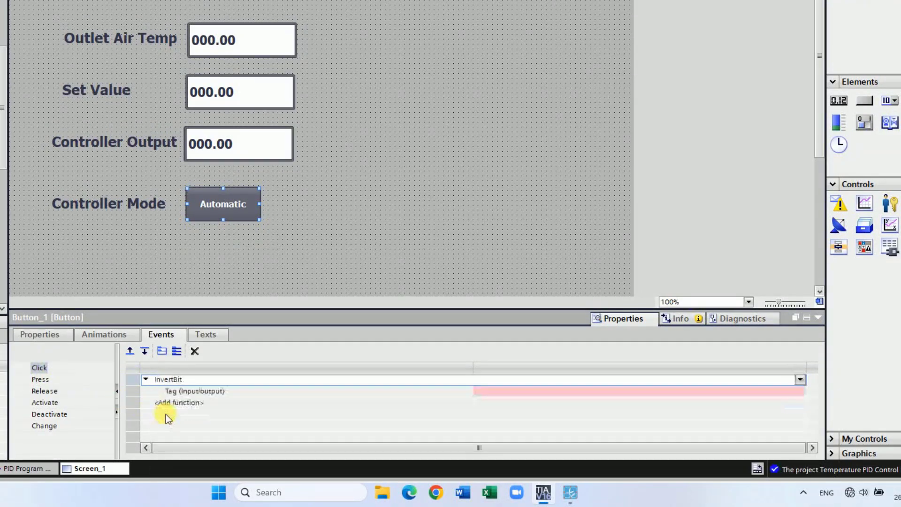
Step: Assign the ManualEnable tag from the PID Data [DB3] block to the Automatic button's InvertBit function
click(713, 389)
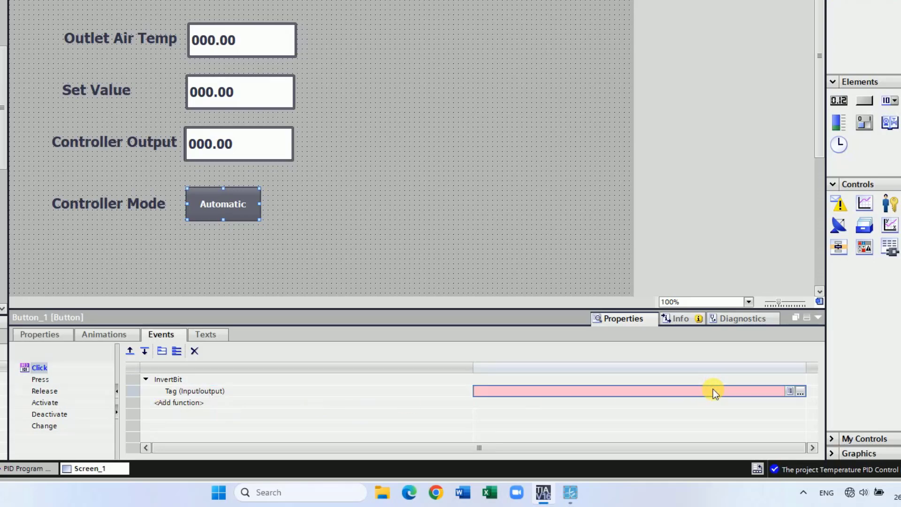
click(799, 391)
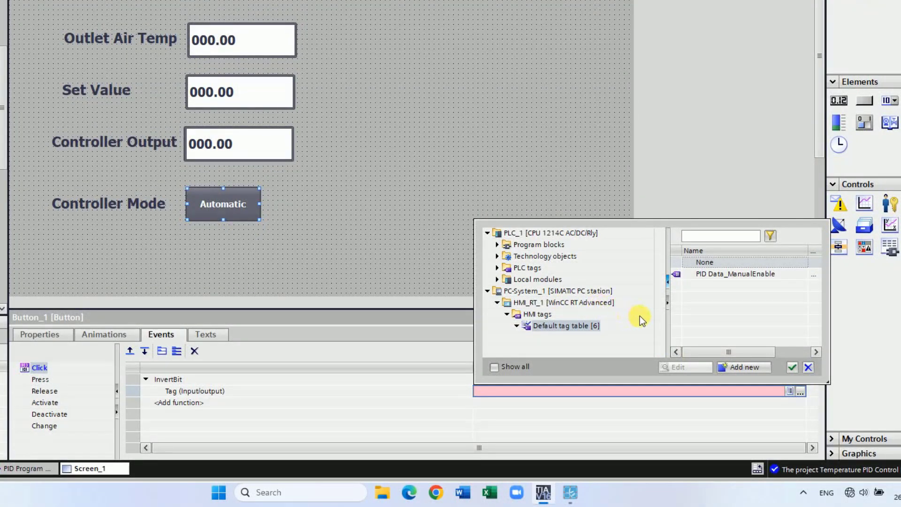
click(497, 245)
click(540, 257)
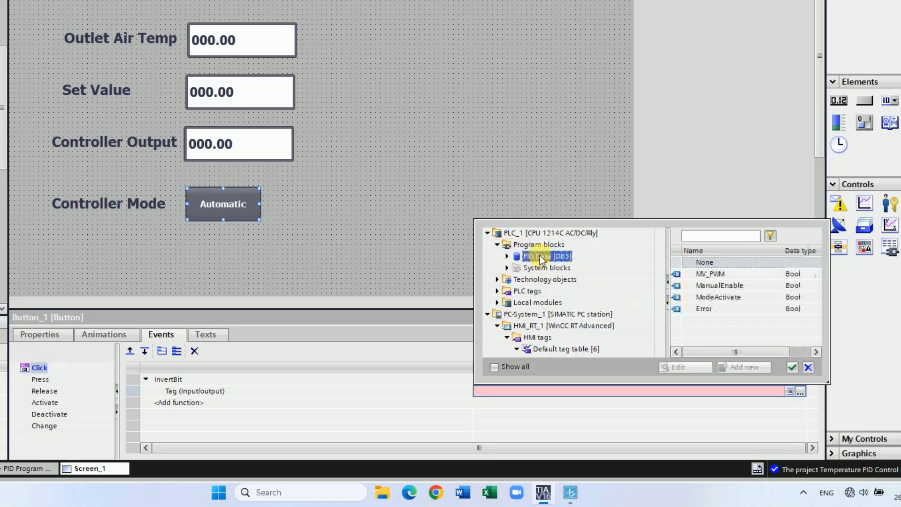
click(746, 286)
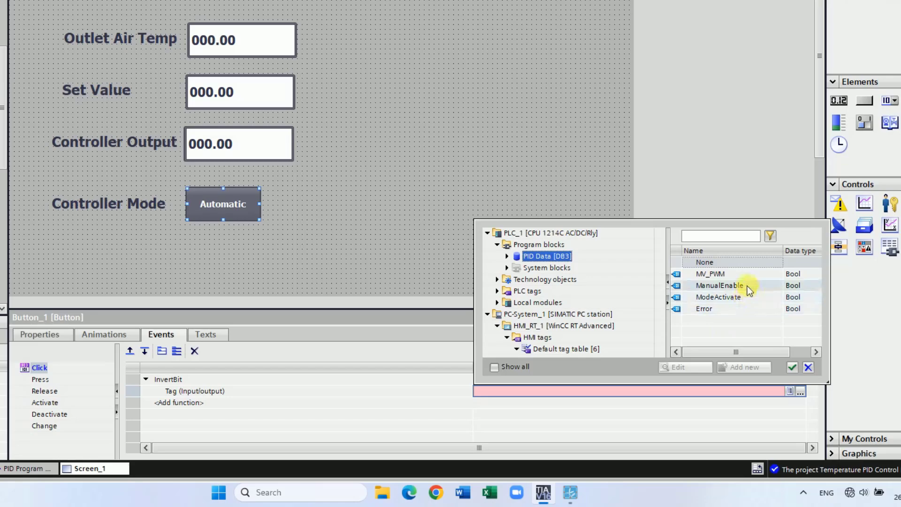
click(793, 367)
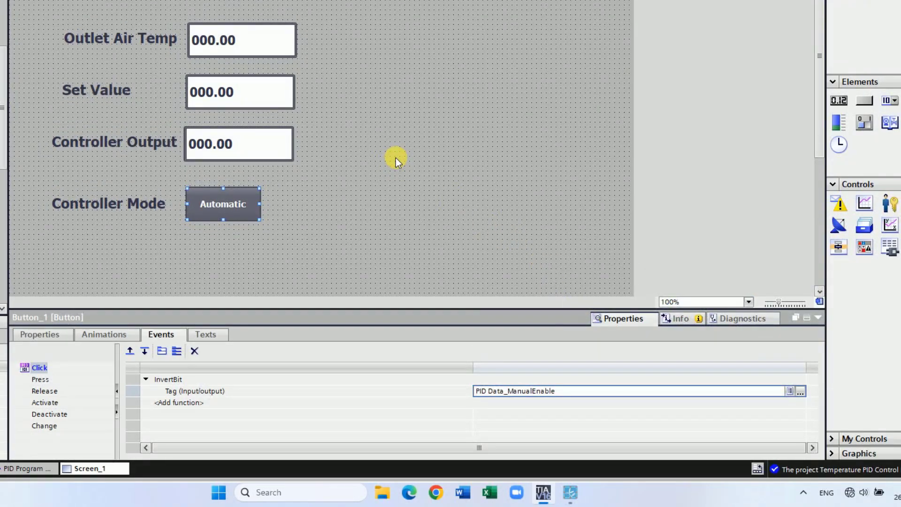
click(401, 188)
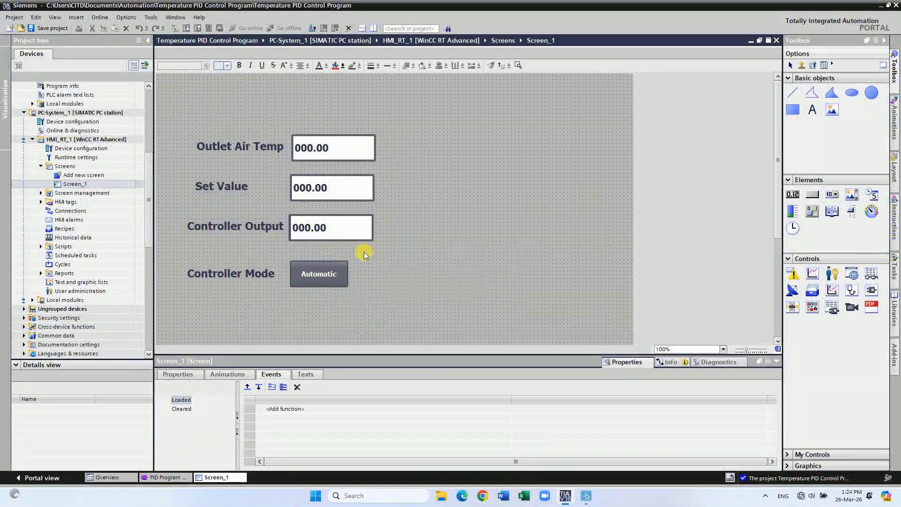
Step: Duplicate the Controller Mode label and its Automatic button, and align the copies directly below the originals
click(334, 275)
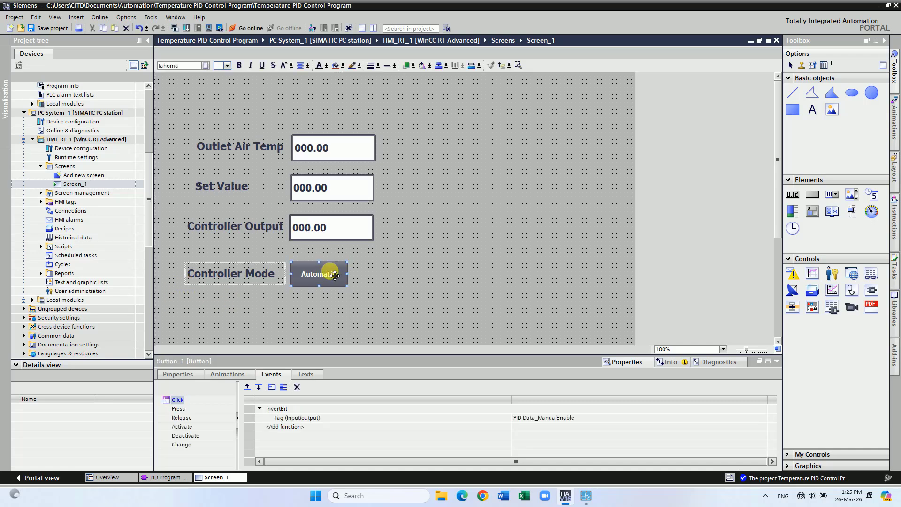
right_click(334, 275)
click(428, 296)
right_click(446, 182)
click(451, 220)
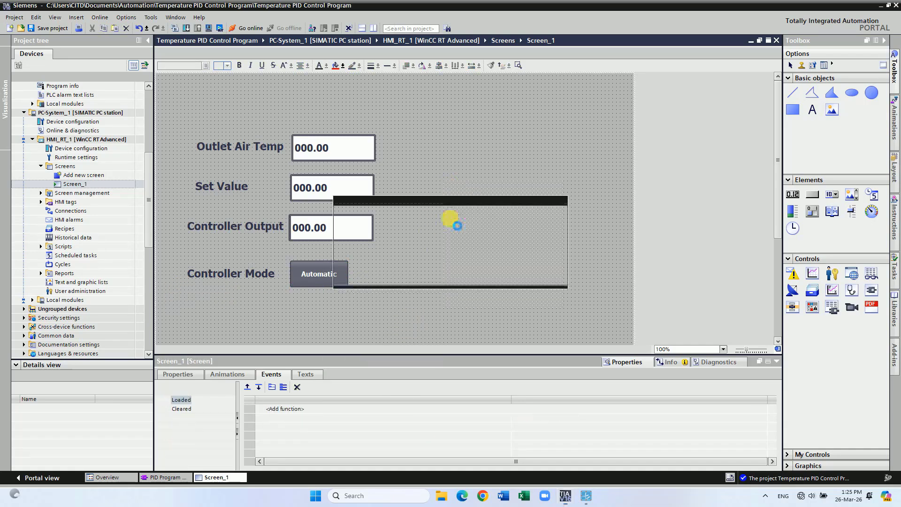
key(Down)
key(Down)
key(Down)
key(Down)
key(Down)
key(Down)
key(Down)
key(Down)
key(Down)
key(Down)
key(Down)
key(Down)
key(Down)
key(Down)
key(Down)
key(Down)
key(Down)
key(Down)
key(Down)
key(Down)
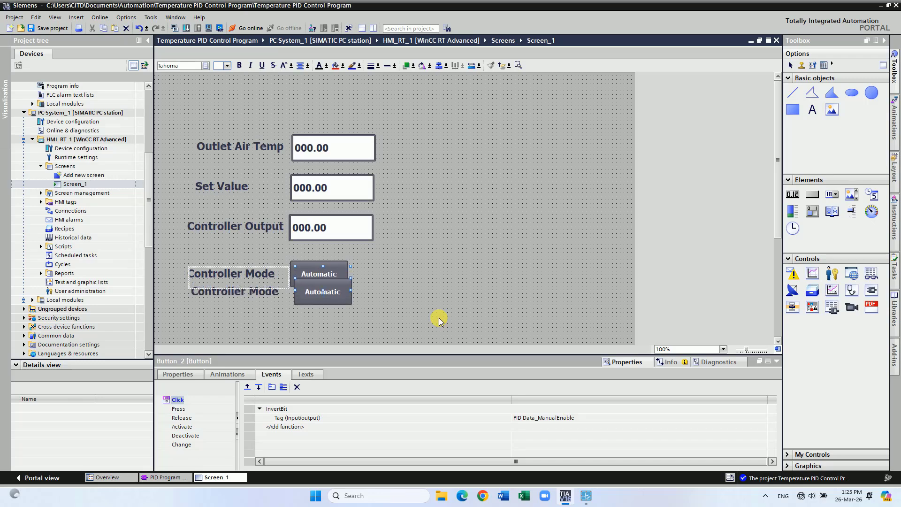
key(Down)
key(Down)
key(Down)
key(Down)
key(Down)
key(Down)
key(Down)
key(Down)
key(Down)
key(Down)
key(Down)
key(Down)
key(Down)
key(Down)
key(Down)
key(Down)
key(Down)
key(Down)
key(Down)
key(Down)
key(Left)
key(Left)
key(Left)
key(Left)
key(Left)
key(Left)
key(Left)
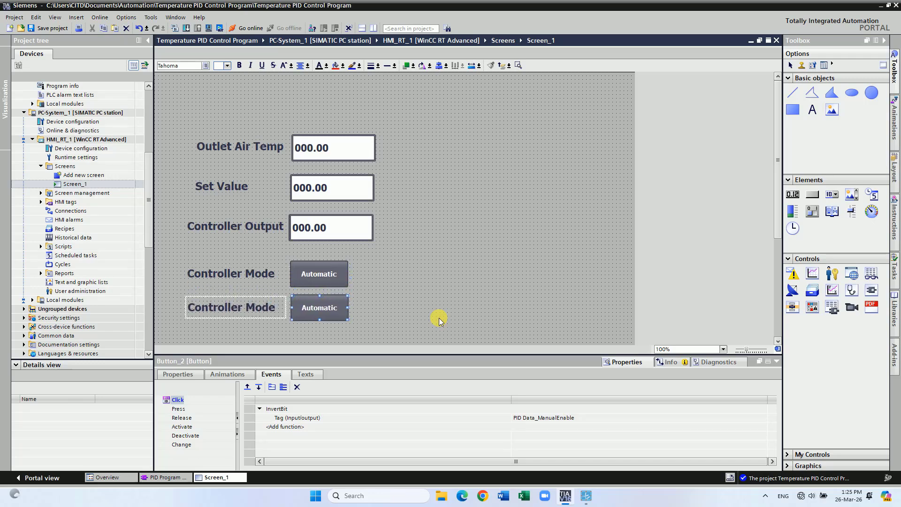
Step: Change the text of the duplicated Controller Mode label to "Controller Status"
double_click(256, 307)
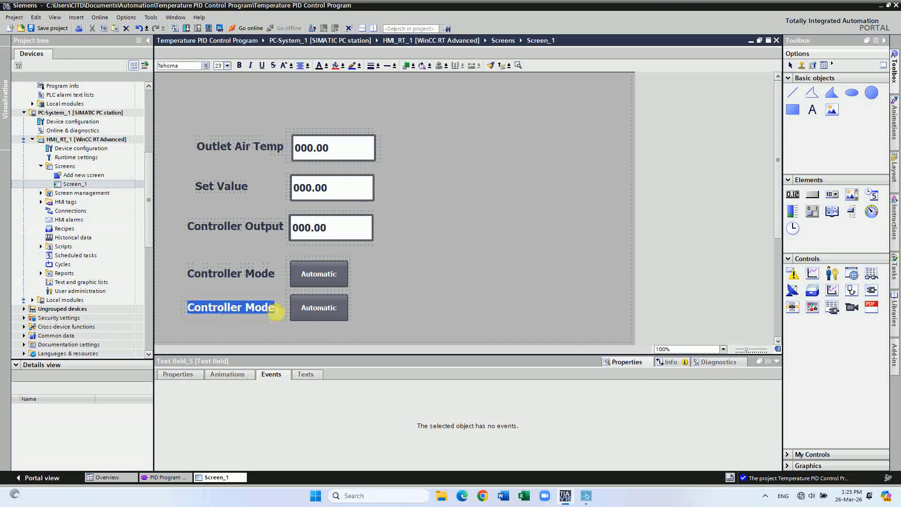
click(277, 312)
key(BackSpace)
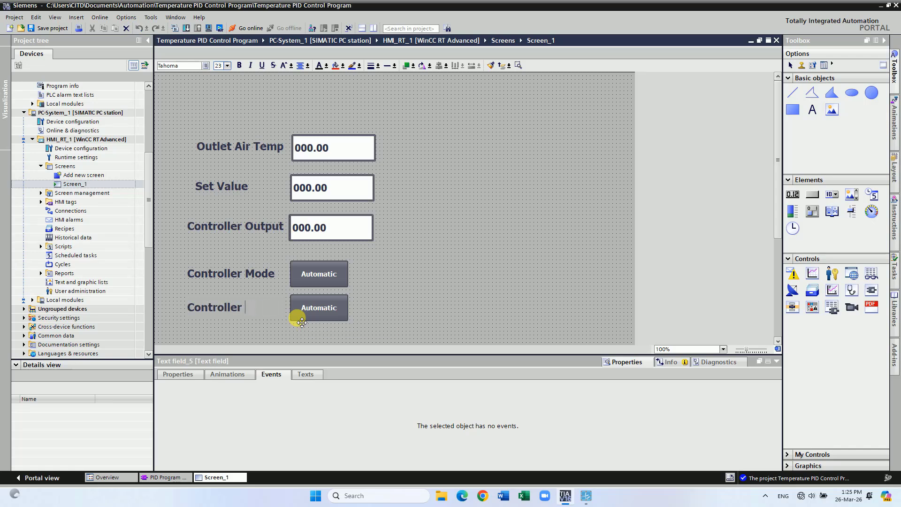
text(Status)
click(460, 279)
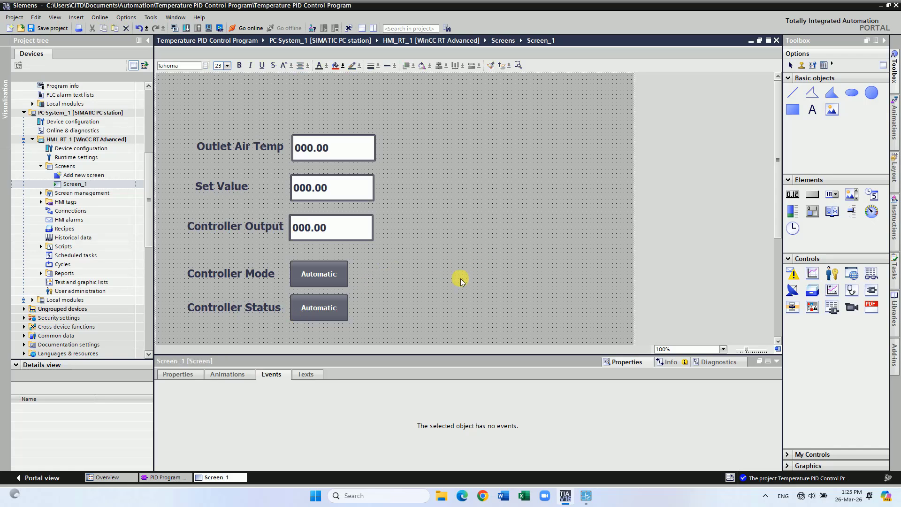
Step: Change the text of the button beside the Controller Status label to "Disable"
click(336, 308)
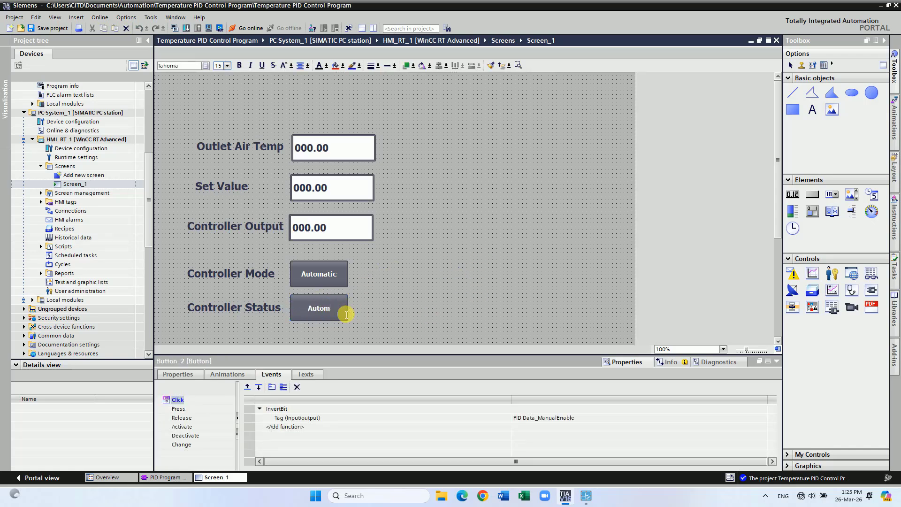
key(BackSpace)
key(BackSpace)
key(BackSpace)
key(BackSpace)
key(BackSpace)
text(Disable)
click(430, 262)
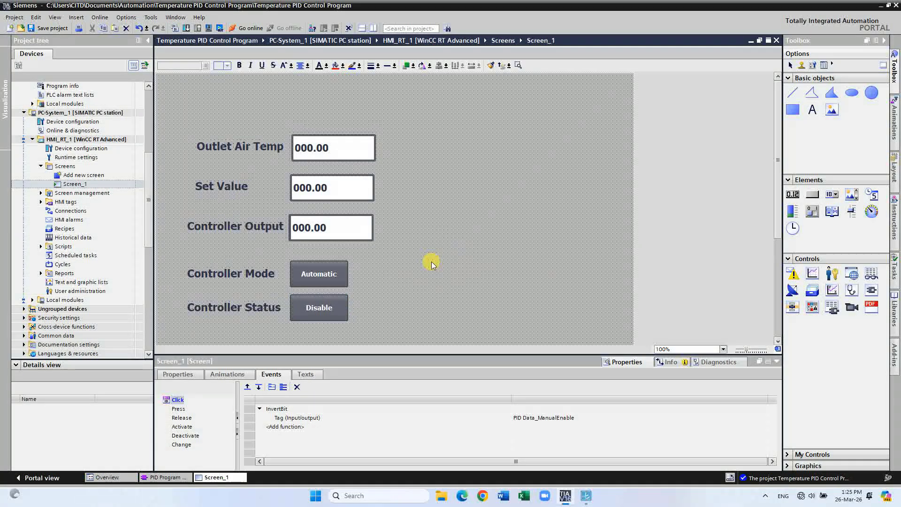
Step: Set the Disable button's InvertBit tag to Enable from the PLC's default tag table
click(330, 310)
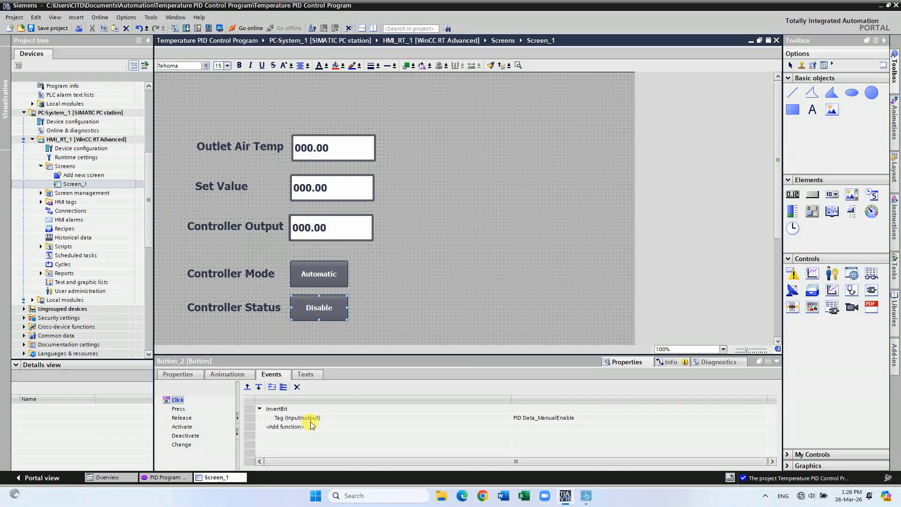
click(642, 418)
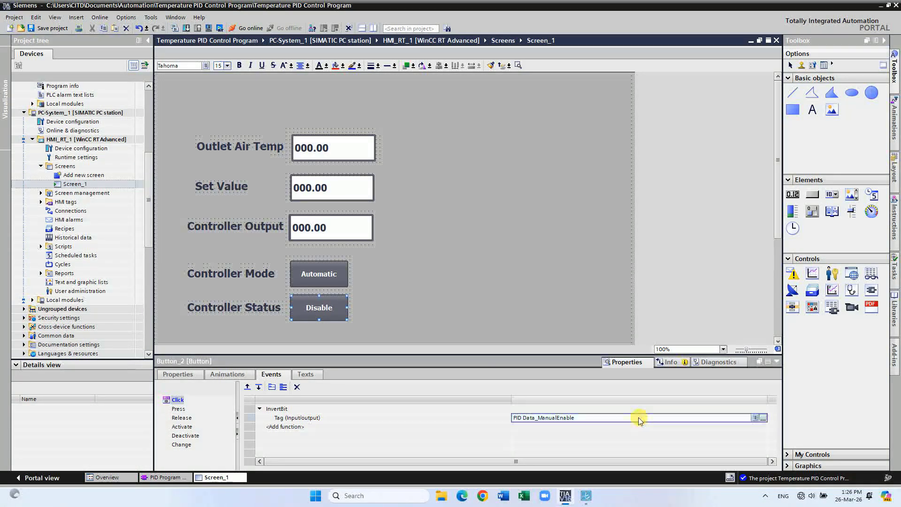
click(763, 417)
click(531, 305)
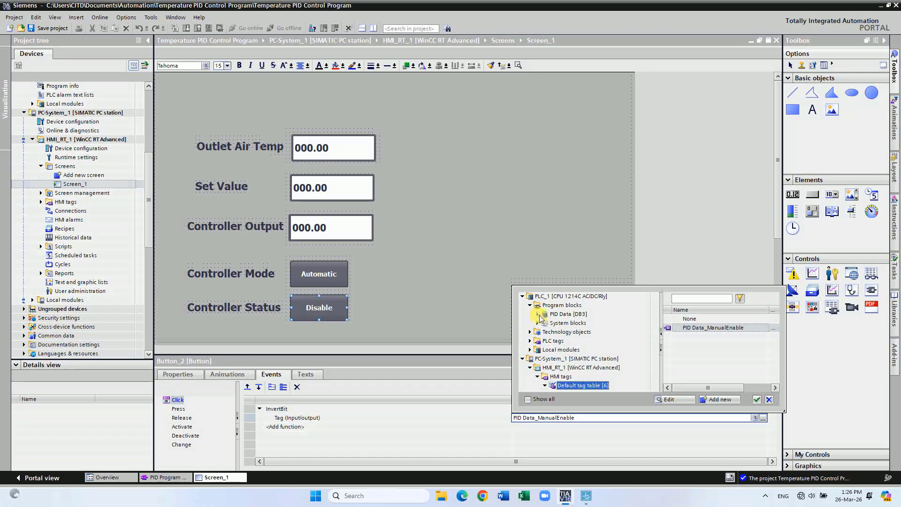
click(530, 340)
click(592, 352)
click(707, 327)
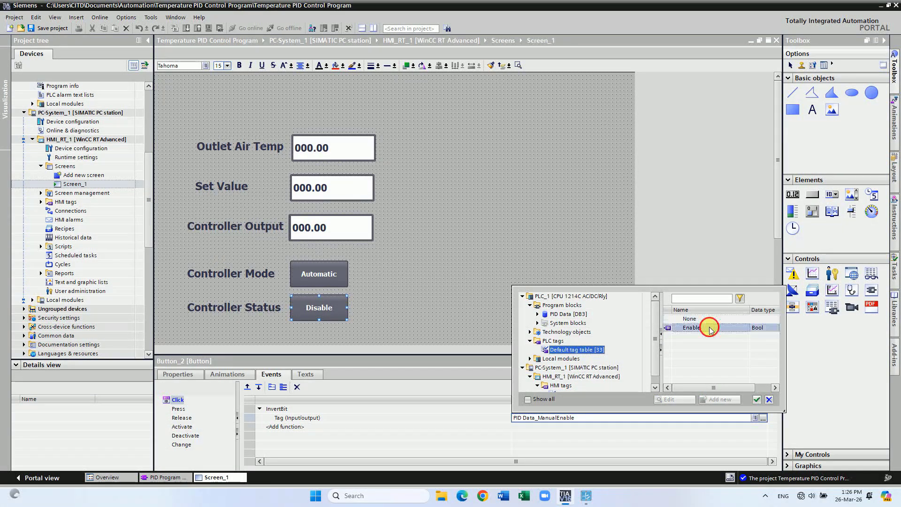
click(756, 399)
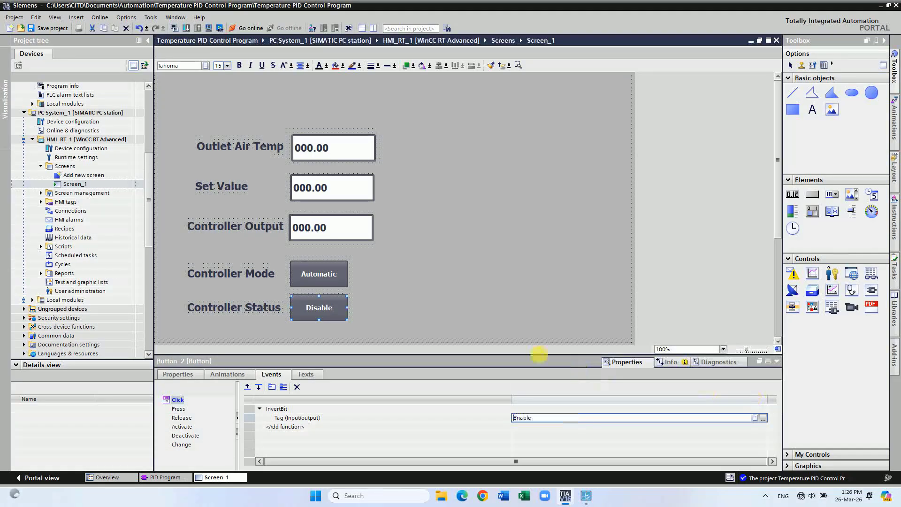
click(518, 259)
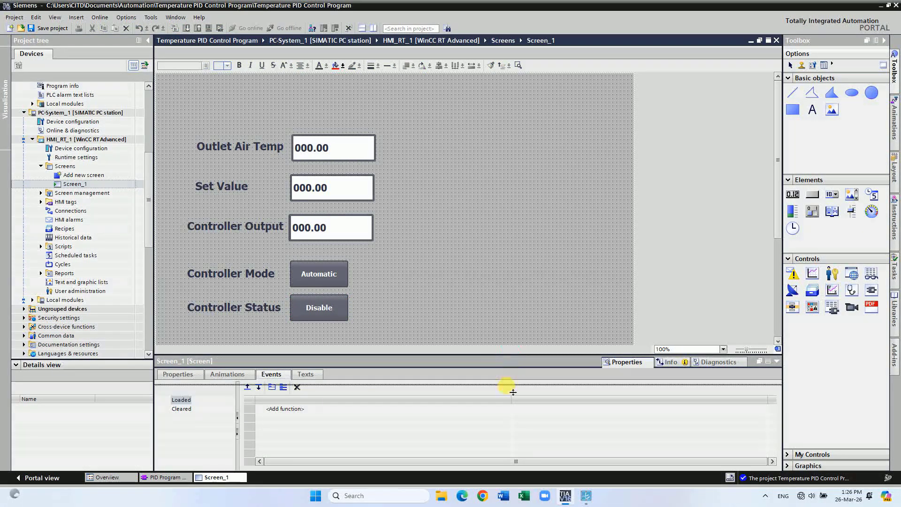
Step: Create a text list named "Mode" in the HMI's text and graphic lists, with its selection set to Bit (0, 1)
drag(513, 392, 513, 422)
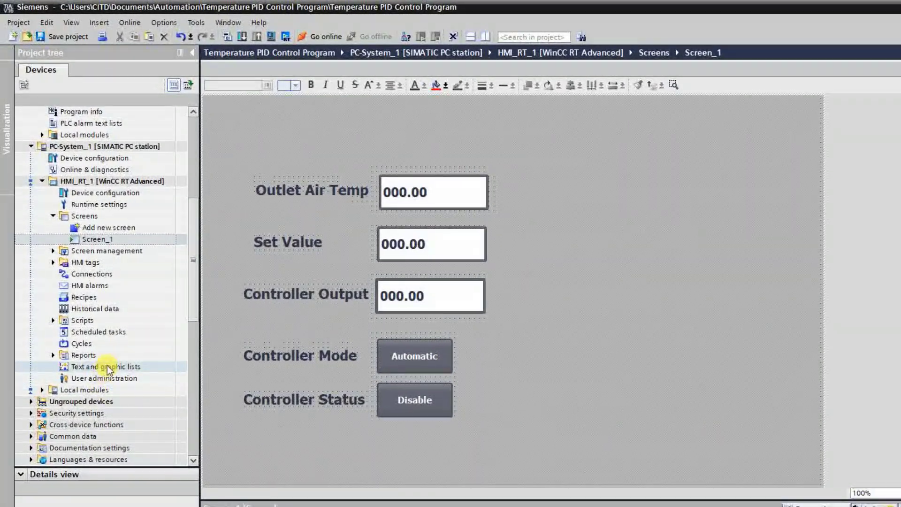
click(107, 367)
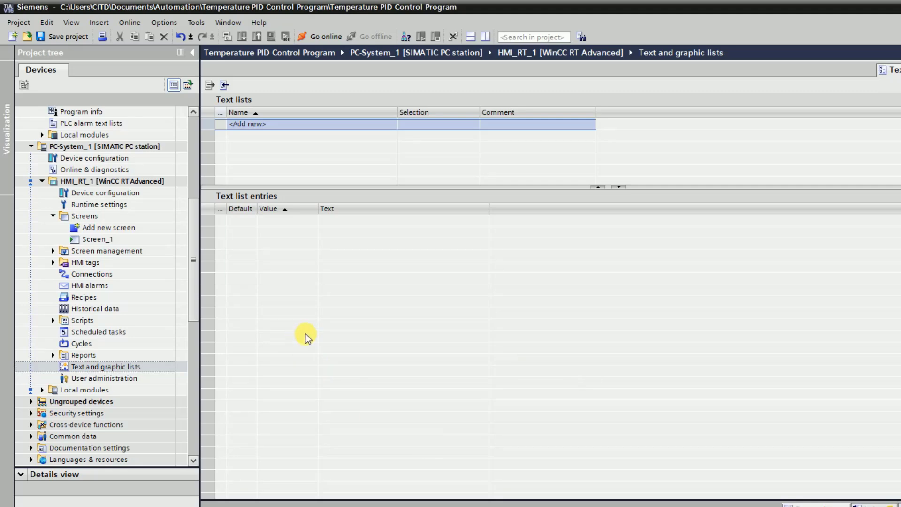
double_click(287, 126)
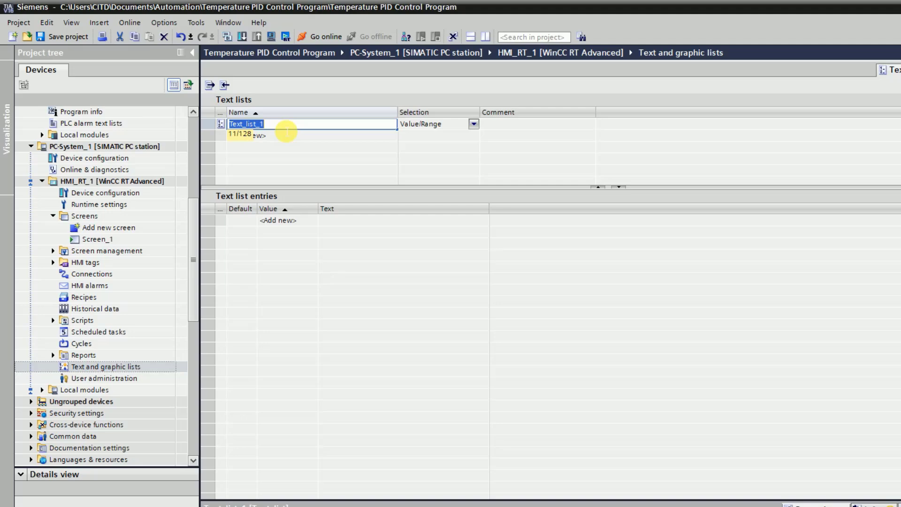
text(Mode)
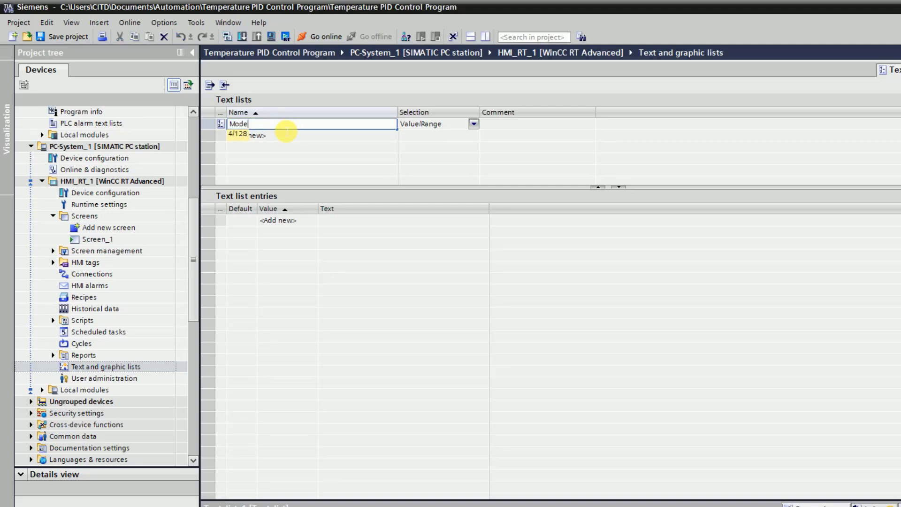
key(Return)
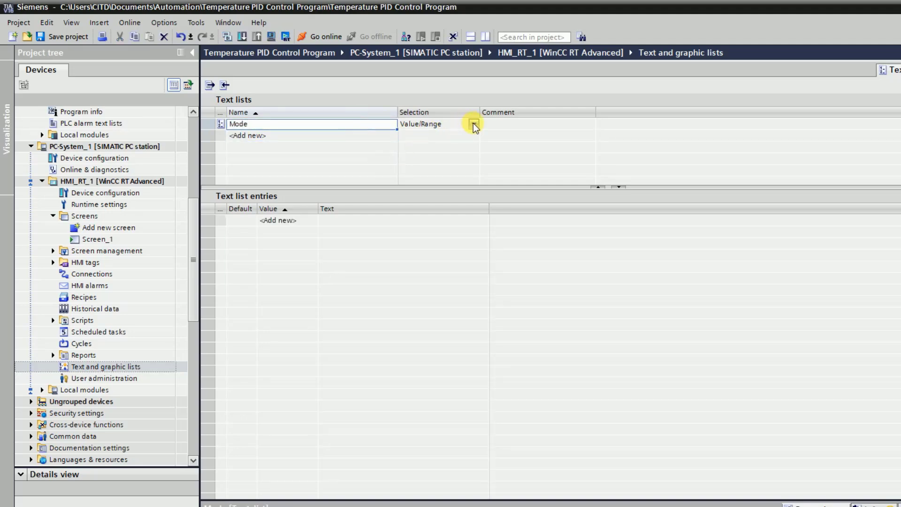
click(475, 126)
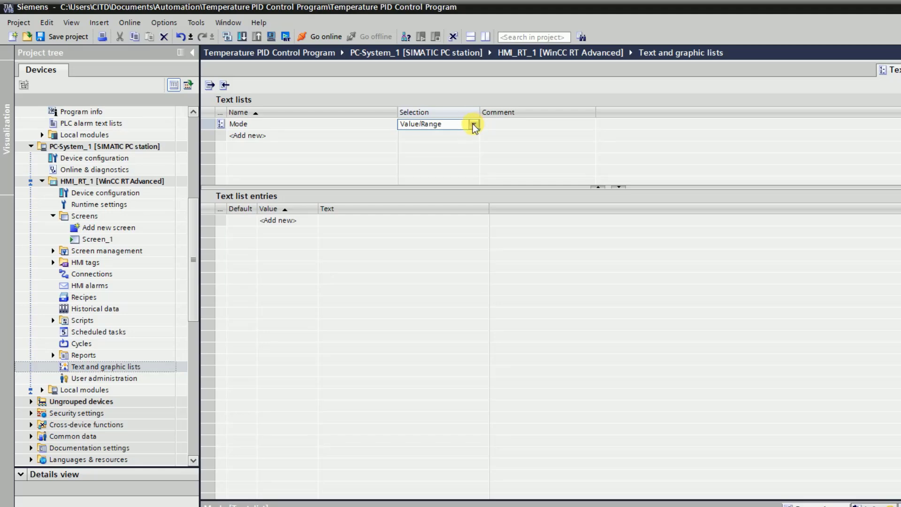
click(474, 125)
click(425, 135)
Step: Add two entries to the Mode text list: value 0 with text "Automatic" and value 1 with text "Manual"
click(263, 221)
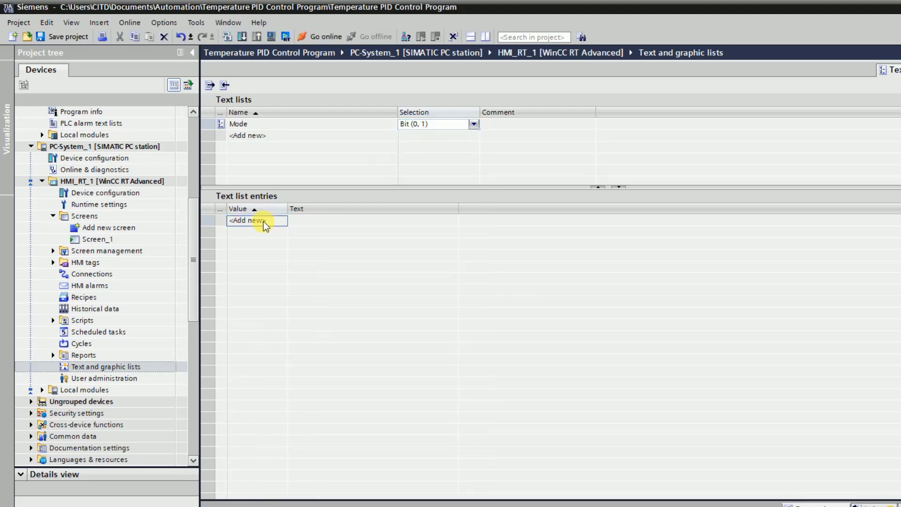
click(249, 222)
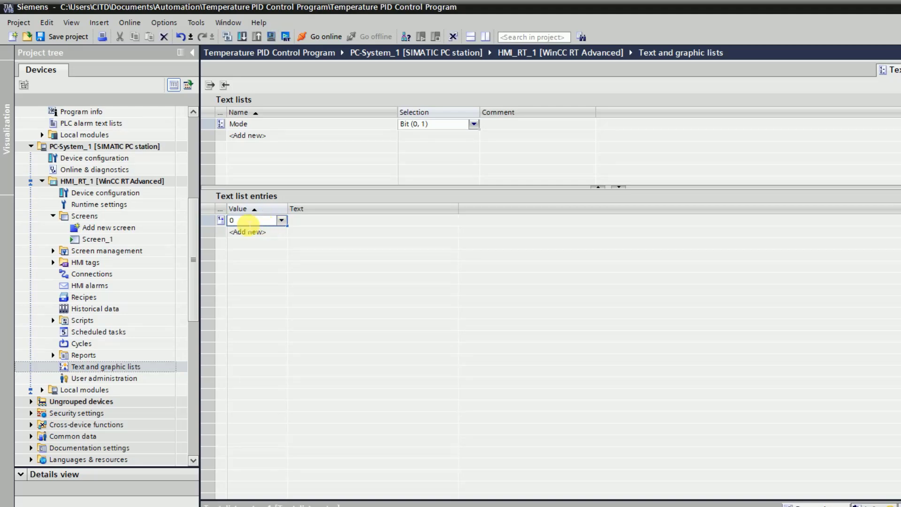
click(305, 224)
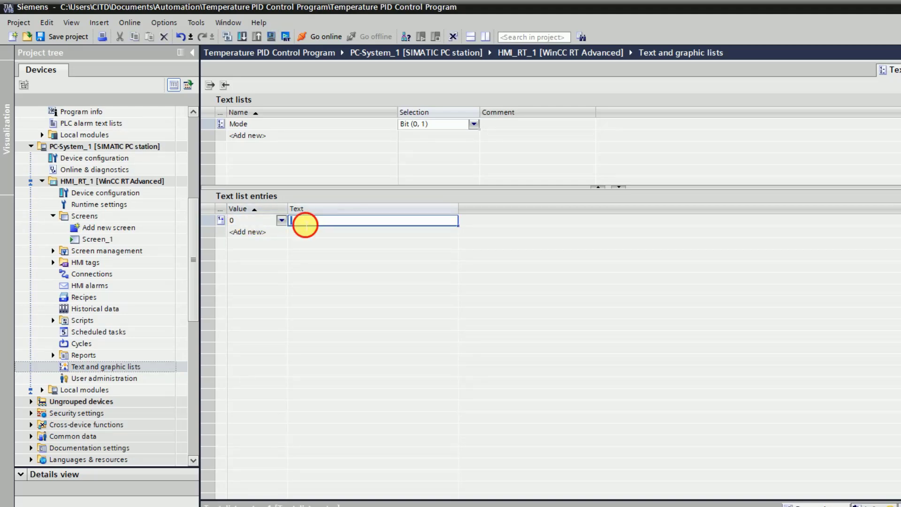
text(Auto)
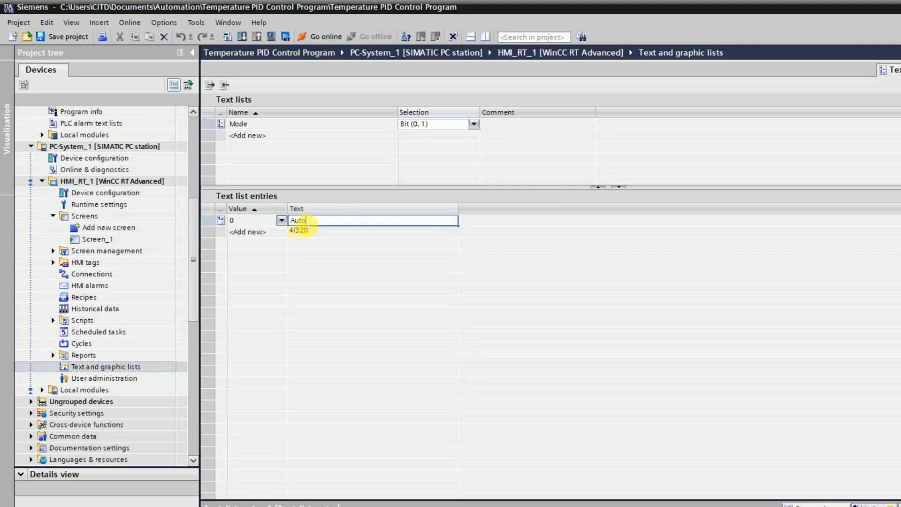
text(matic)
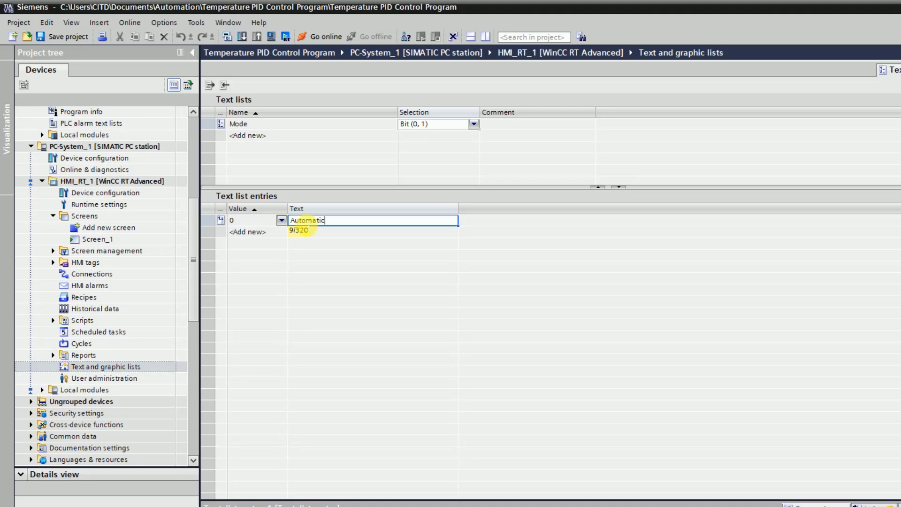
click(244, 231)
click(320, 234)
text(Manual)
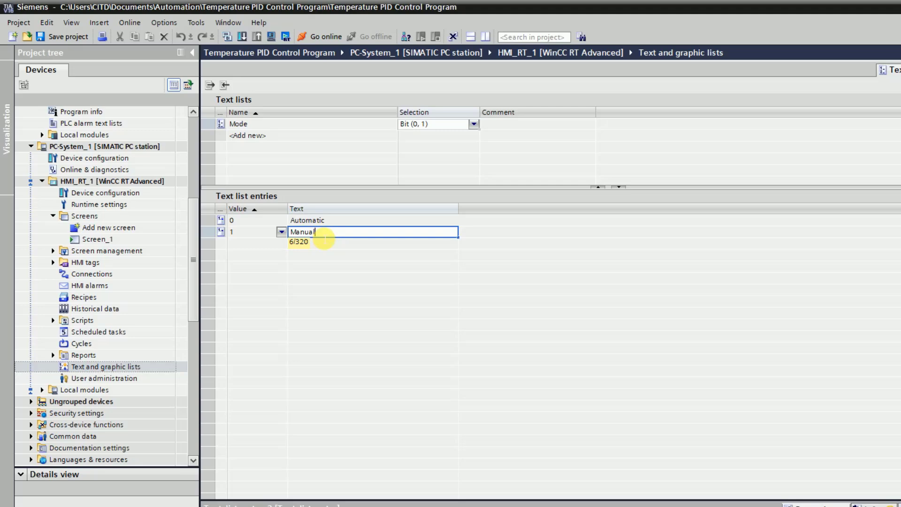
key(Return)
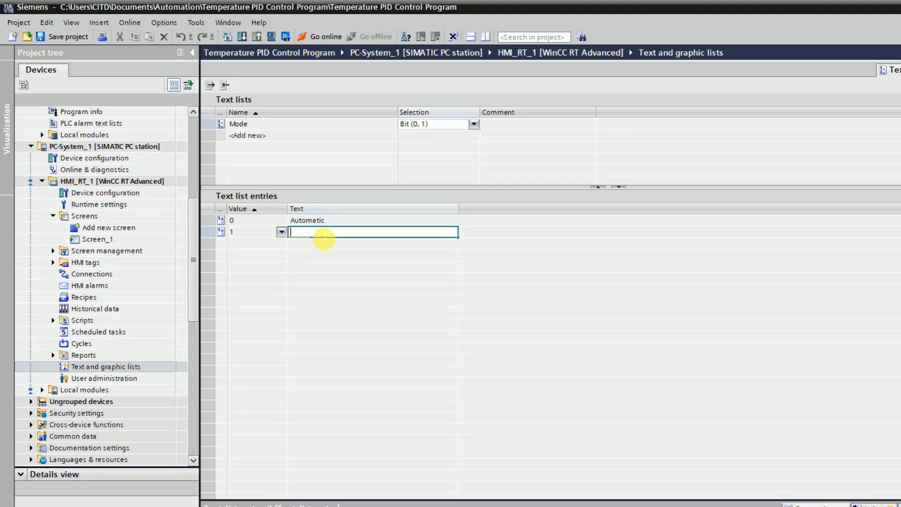
Step: Create a second text list named "Status" with its selection set to Bit (0, 1)
click(254, 135)
text(Status)
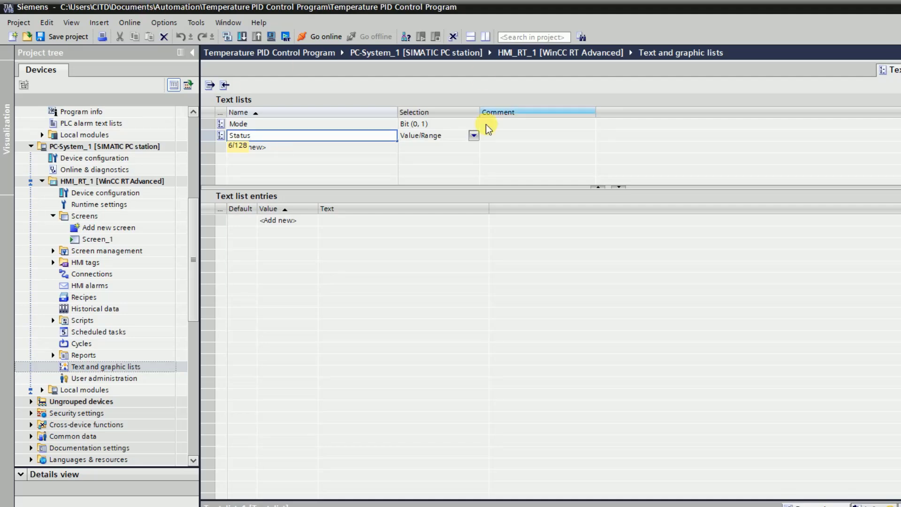
click(475, 136)
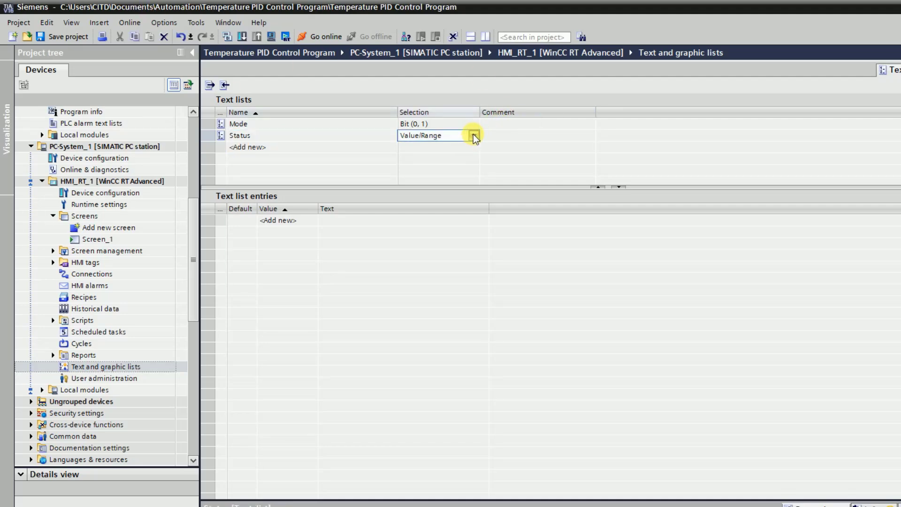
click(475, 137)
click(413, 146)
Step: Add two entries to the Status text list: value 0 with text "Disable" and value 1 with text "Enable"
click(252, 222)
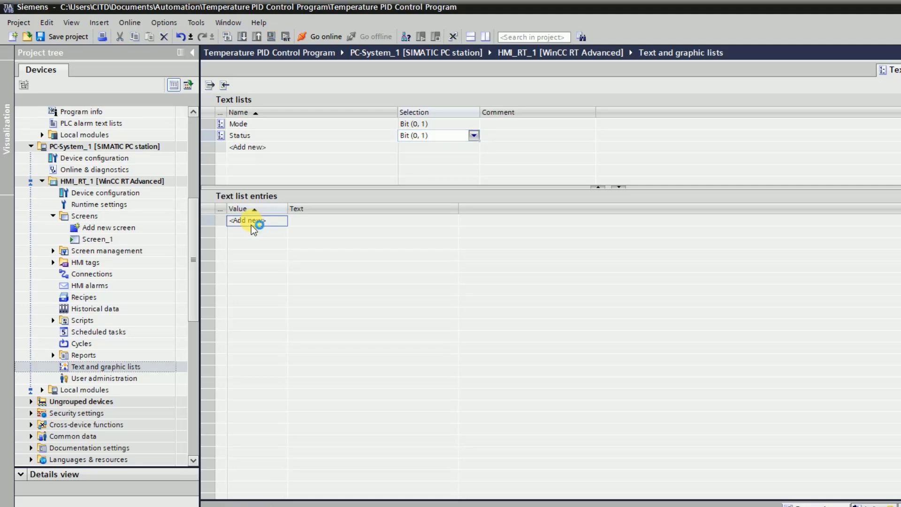
click(253, 222)
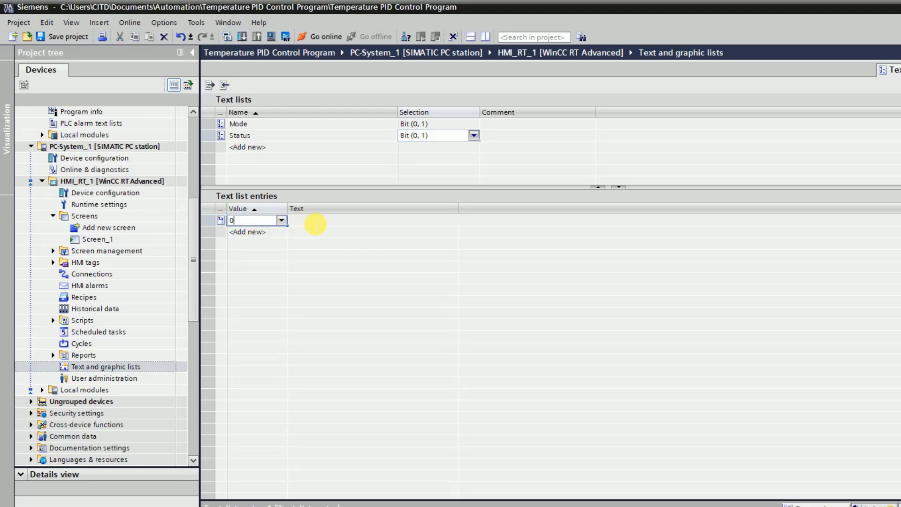
click(316, 223)
click(299, 224)
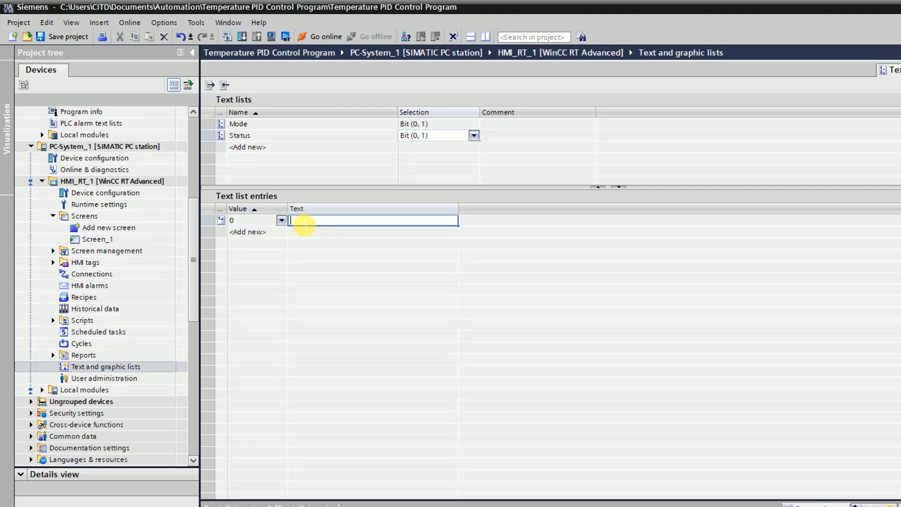
text(Disable)
click(251, 234)
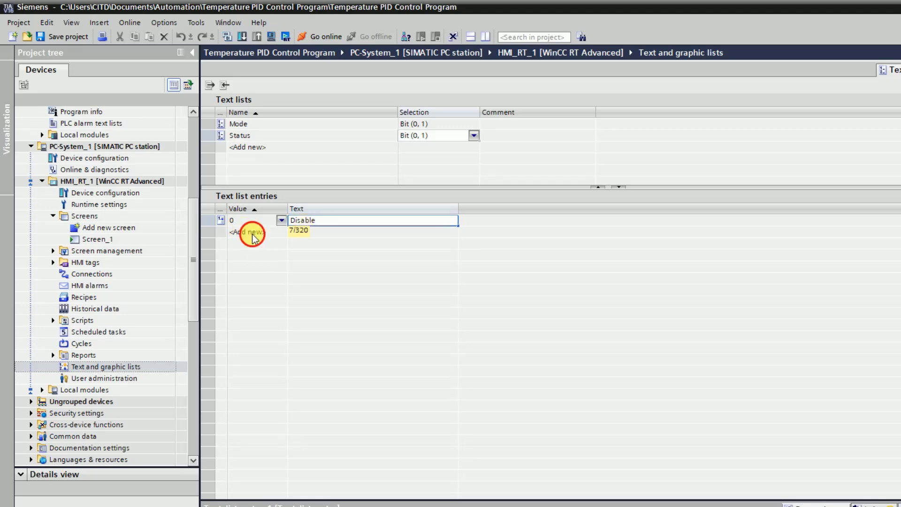
click(322, 233)
text(E)
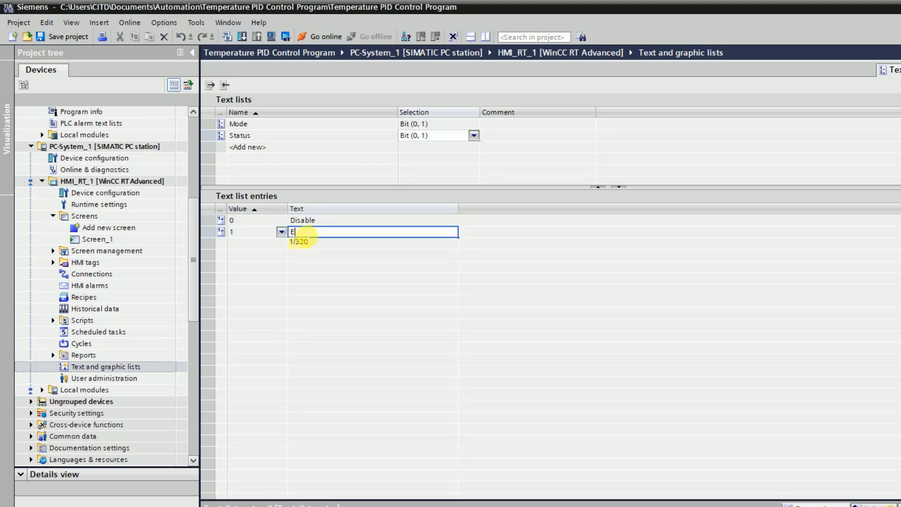
text(nable)
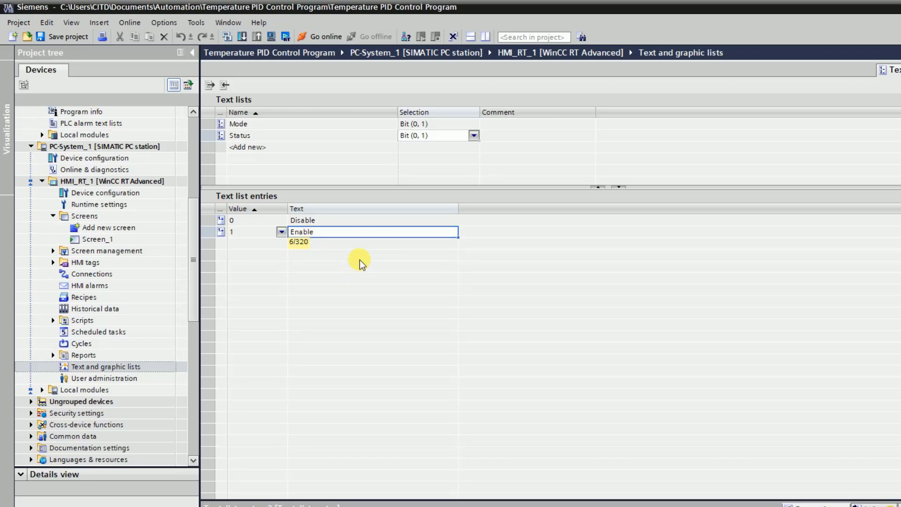
key(Return)
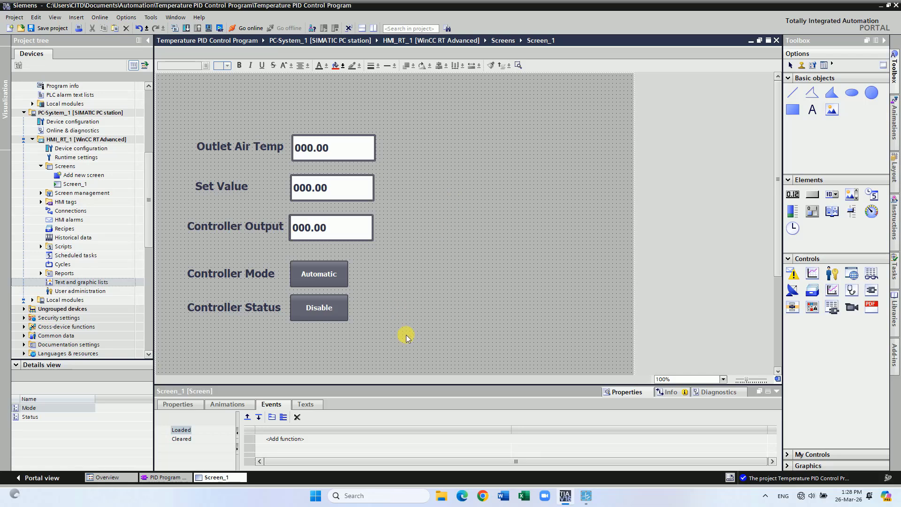
Step: Switch the label of the Controller Mode button on Screen_1 to a text list and assign the Mode list
drag(396, 392, 391, 342)
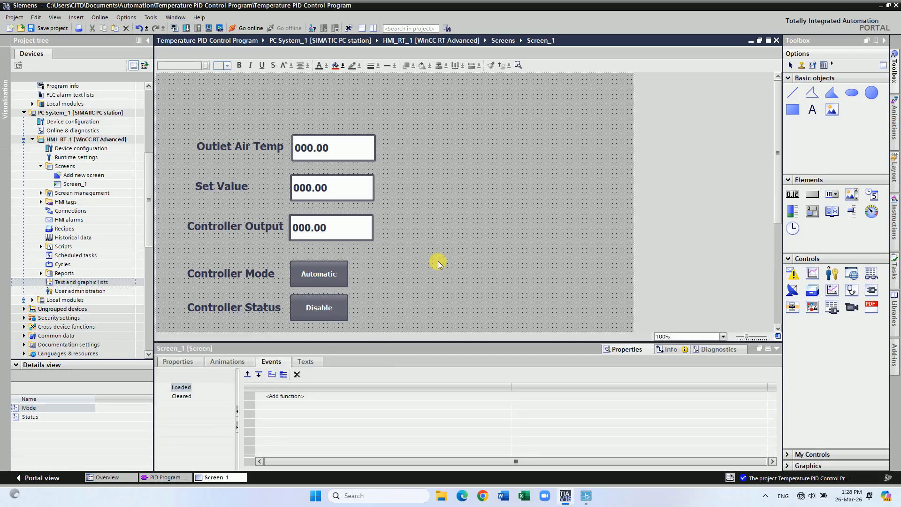
click(331, 277)
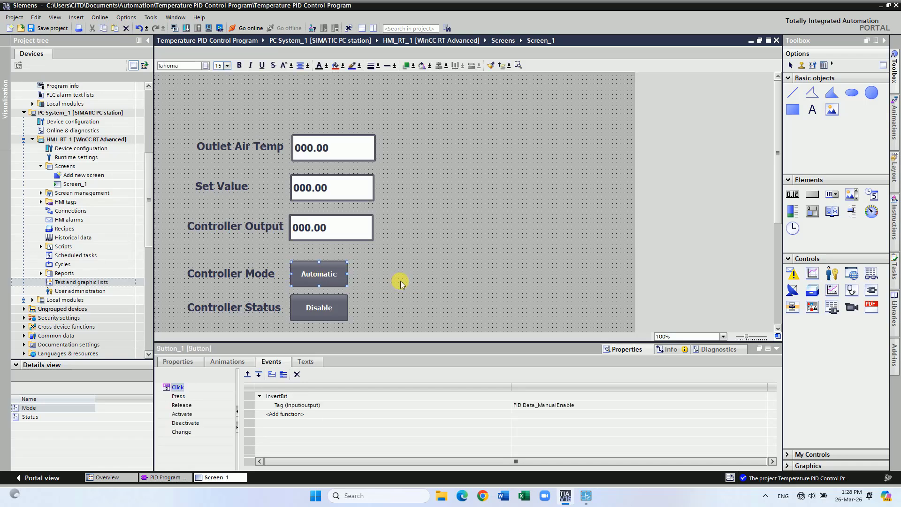
click(191, 364)
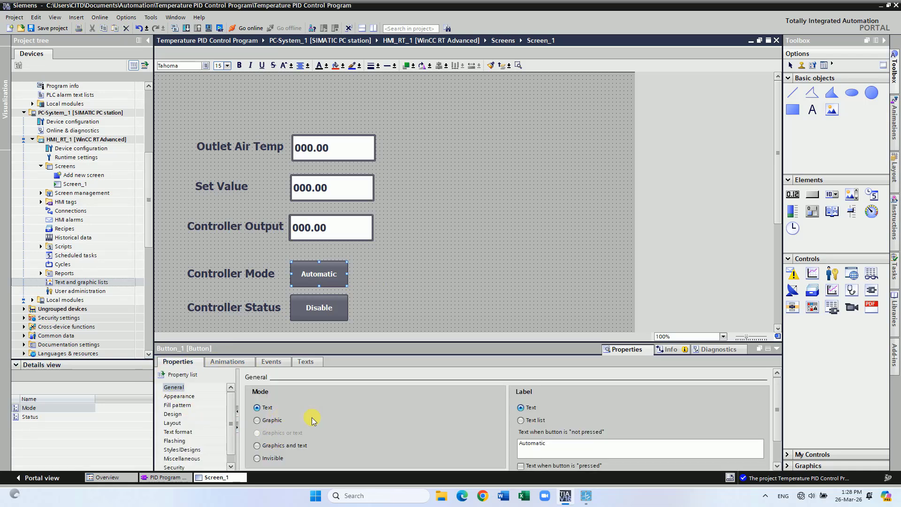
click(522, 421)
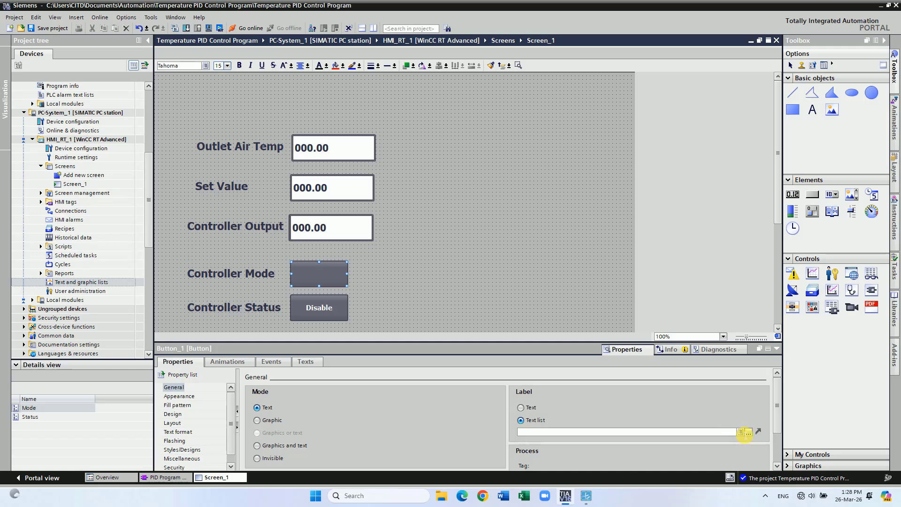
click(749, 432)
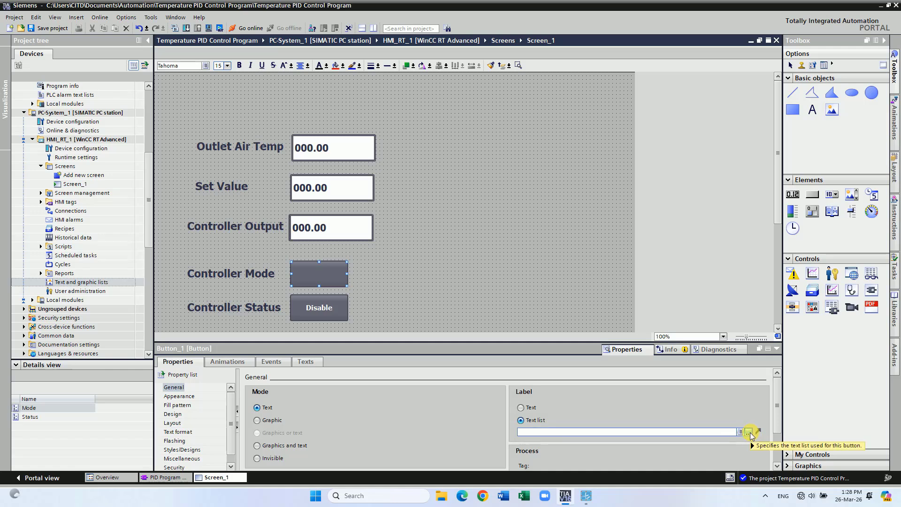
click(750, 432)
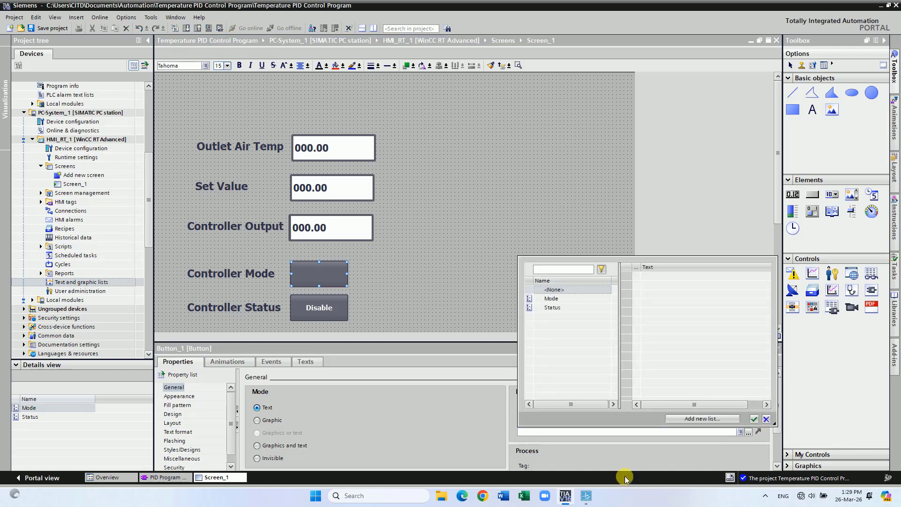
click(565, 300)
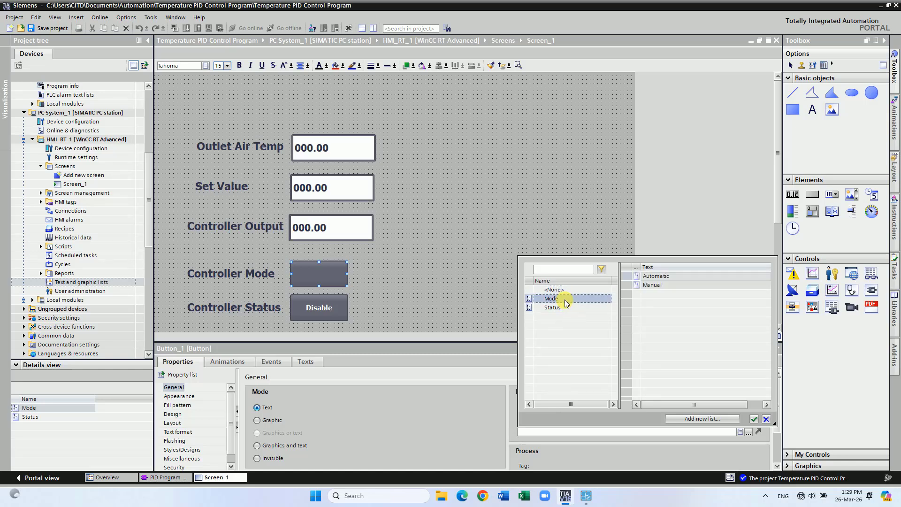
click(754, 419)
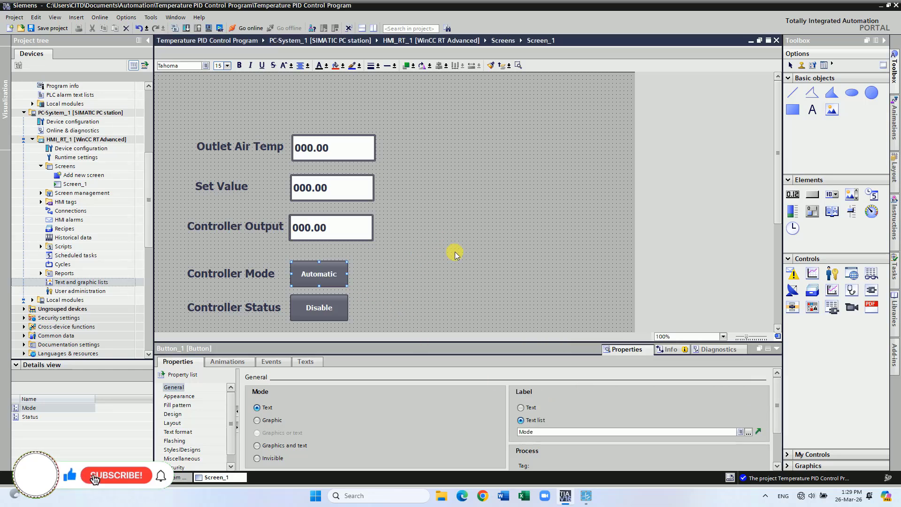
Step: Switch the label of the Controller Status button to a text list and assign the Status list
click(322, 311)
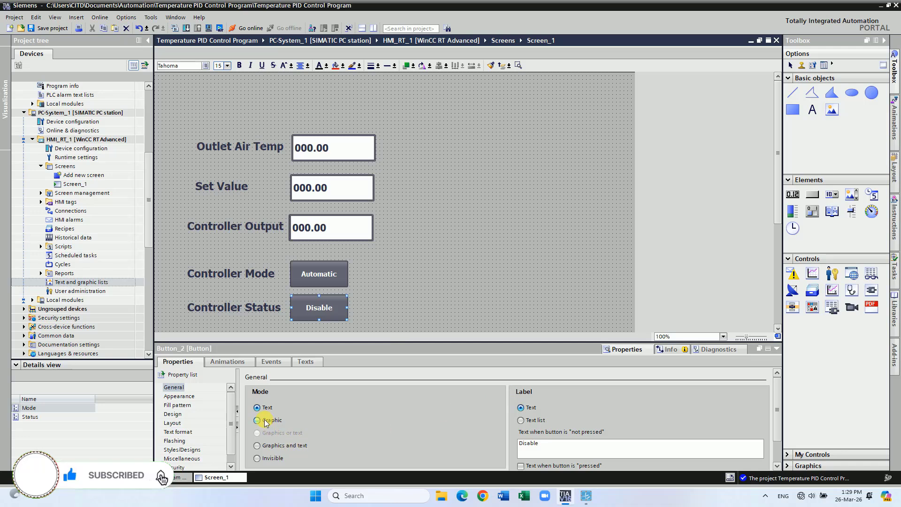
click(520, 420)
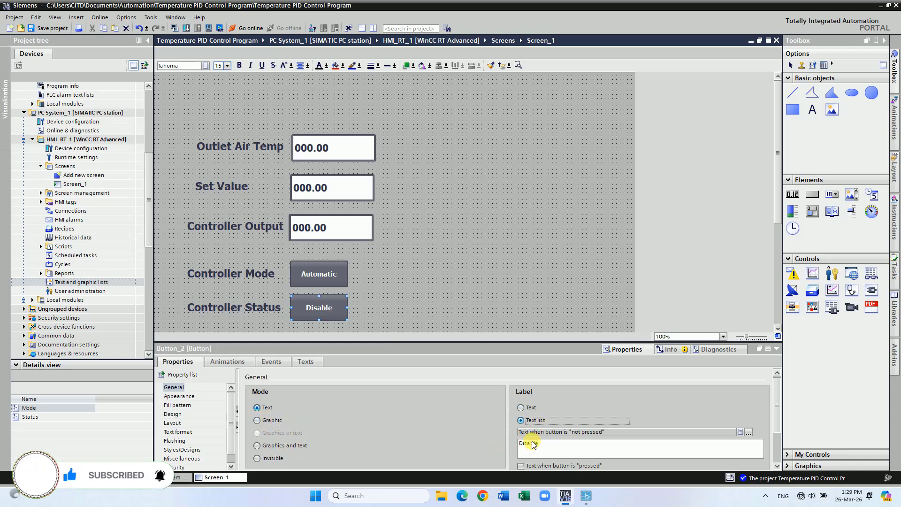
click(748, 432)
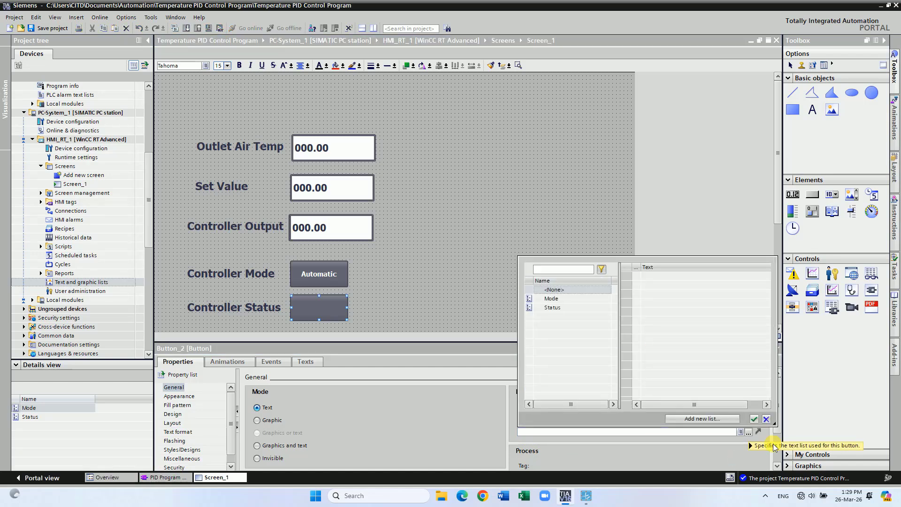
click(556, 308)
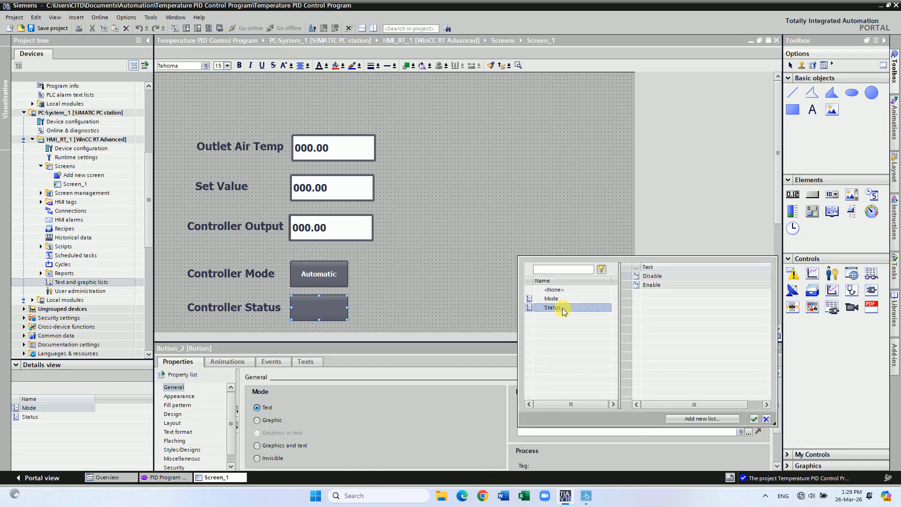
click(754, 419)
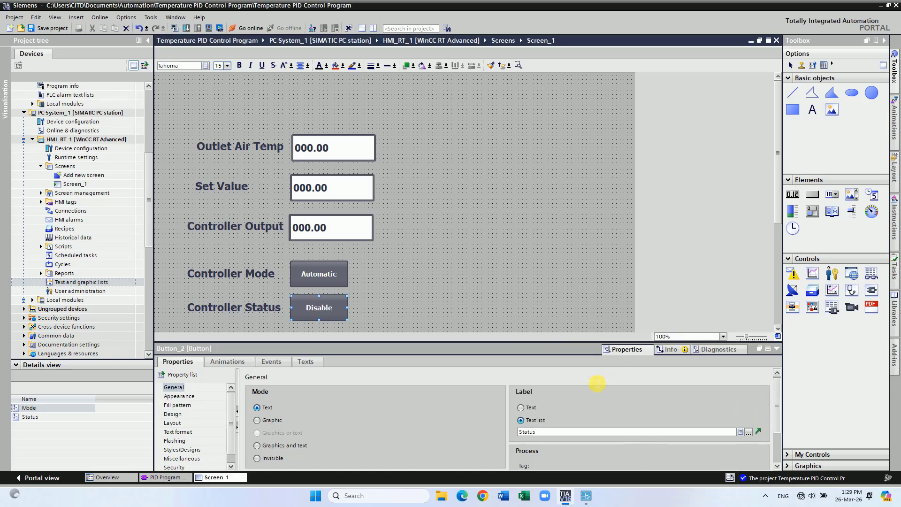
click(410, 275)
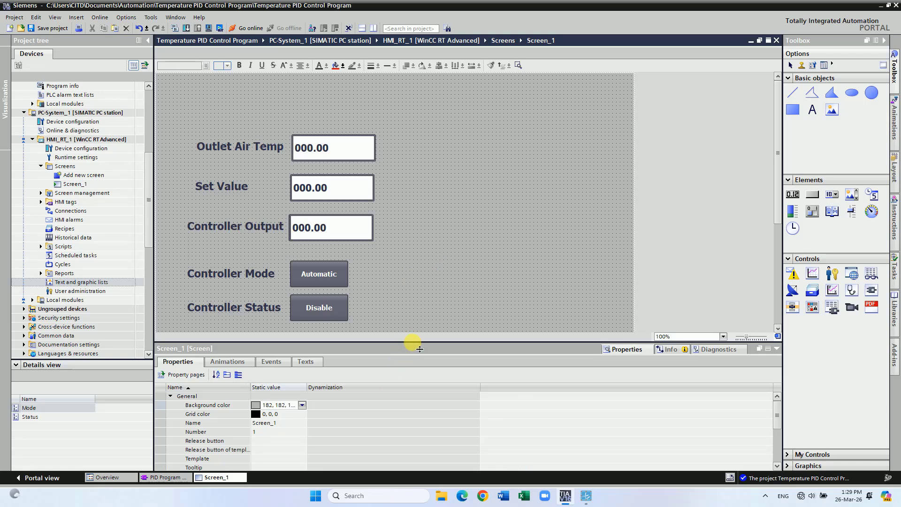
Step: Draw a new I/O field in the empty area right of the Outlet Air Temp field and place a text field to its left
drag(420, 348, 418, 365)
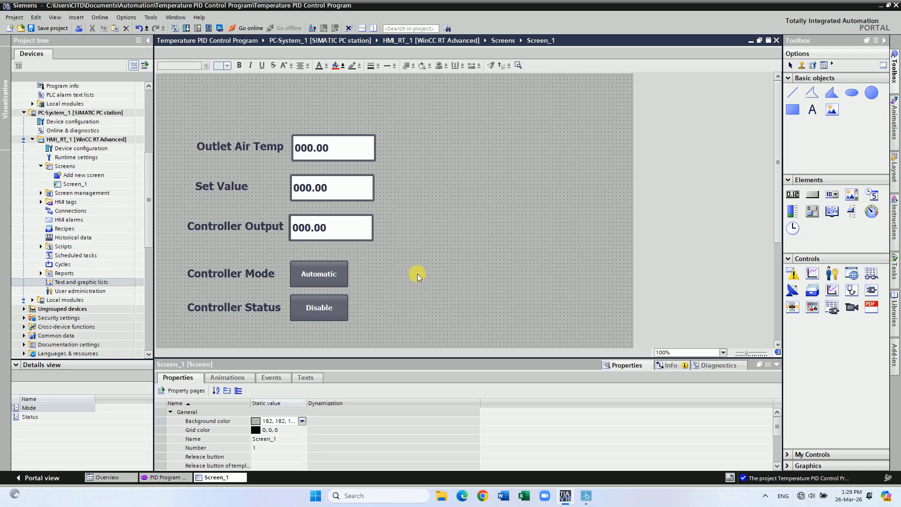
click(792, 194)
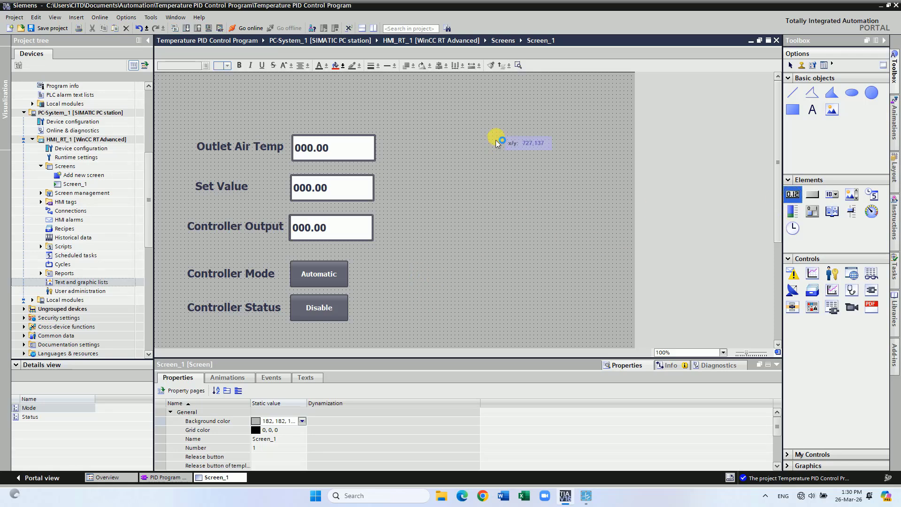
drag(497, 136, 564, 159)
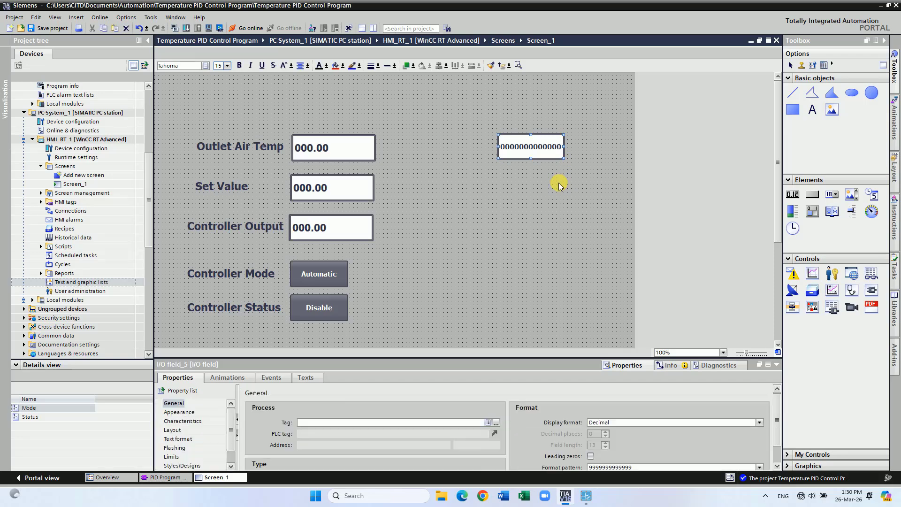
click(812, 112)
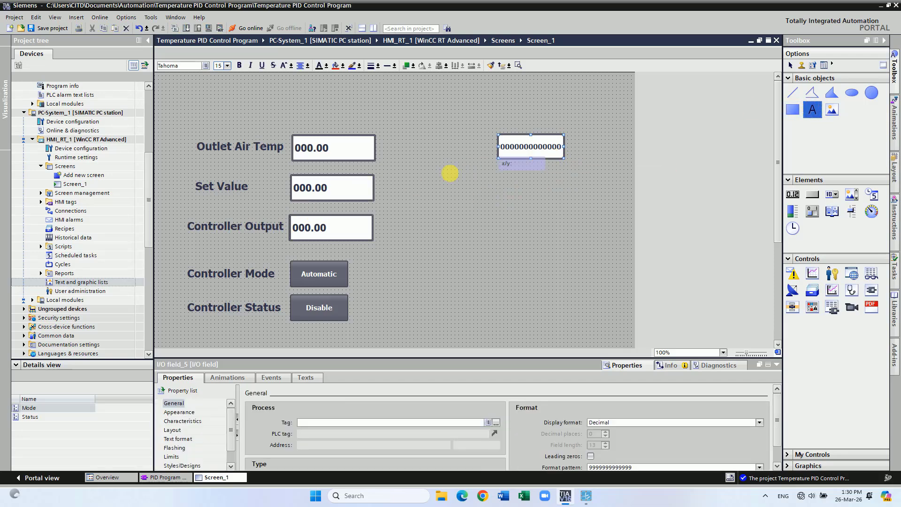
click(424, 145)
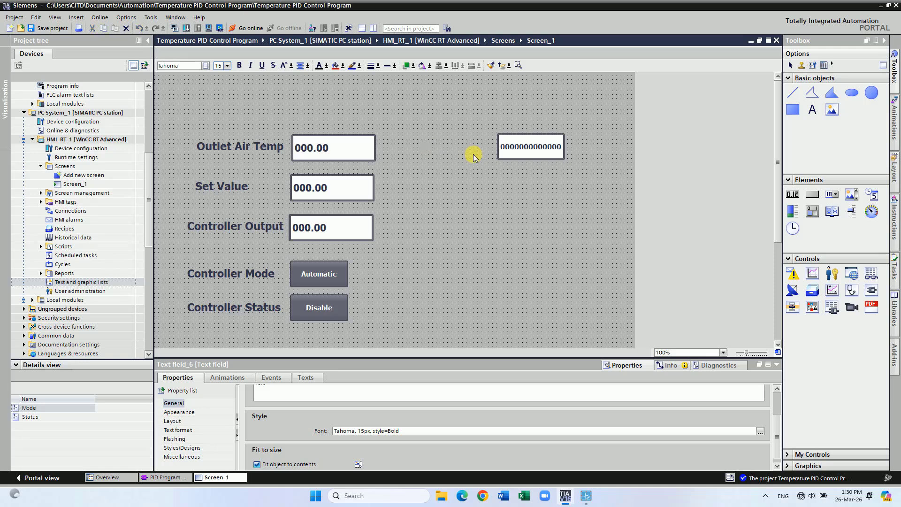
Step: Enter "Controller Gain" as the new text field's label and set its font size to 21
text(Controller Gain)
click(458, 155)
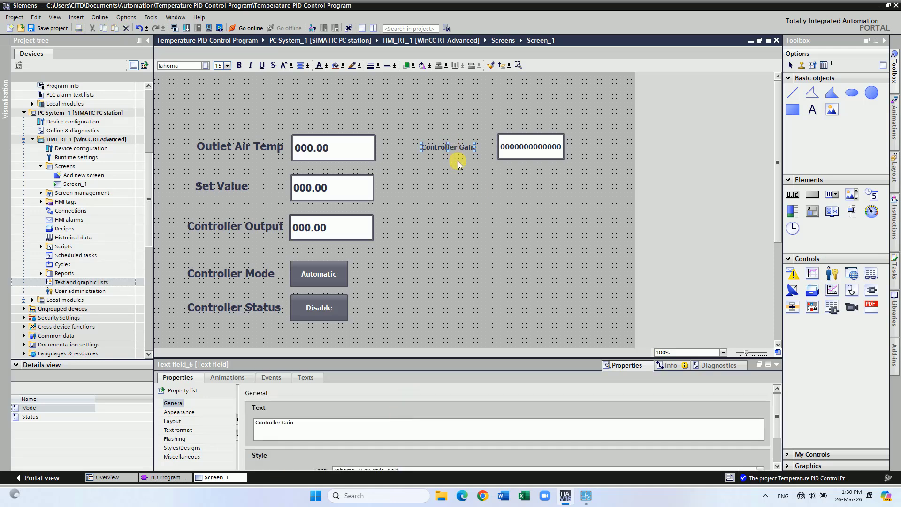
click(227, 65)
click(225, 102)
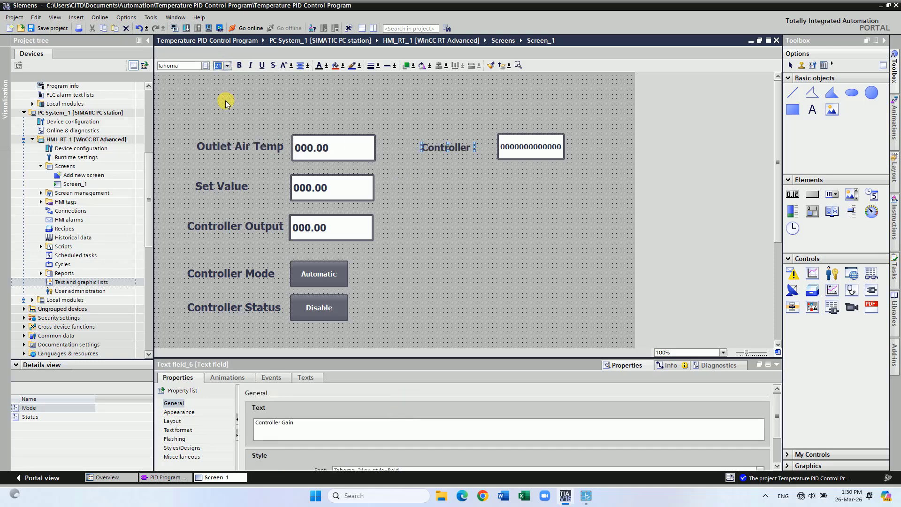
Step: Shift the new I/O field slightly right, clear of the Controller Gain label, and set its font size to 21
click(534, 158)
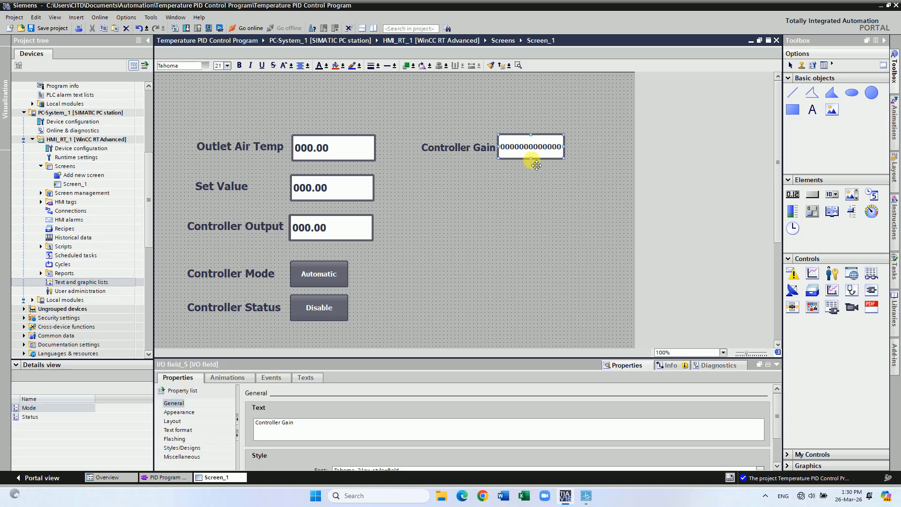
mouse_move(536, 164)
mouse_down()
mouse_move(553, 161)
mouse_move(546, 166)
mouse_up()
click(227, 65)
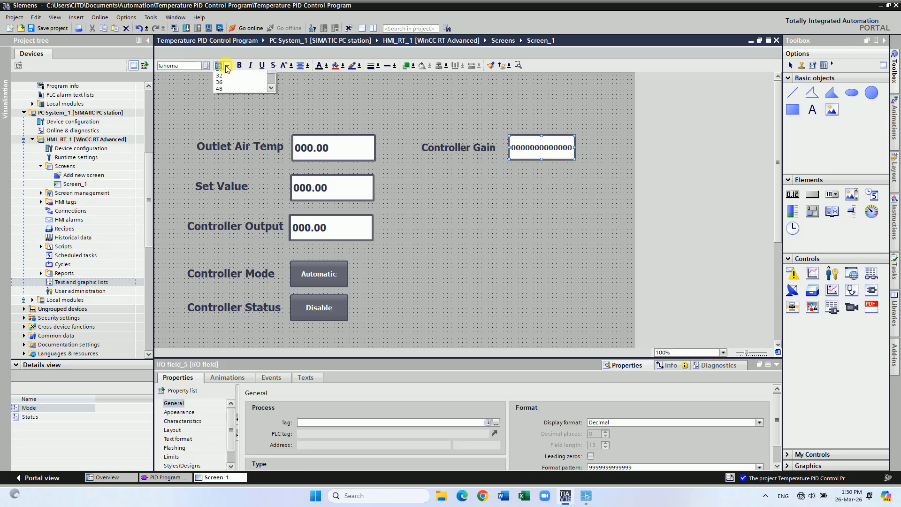
click(225, 103)
Step: Set the format pattern of the Controller Gain I/O field to 999.99
click(642, 467)
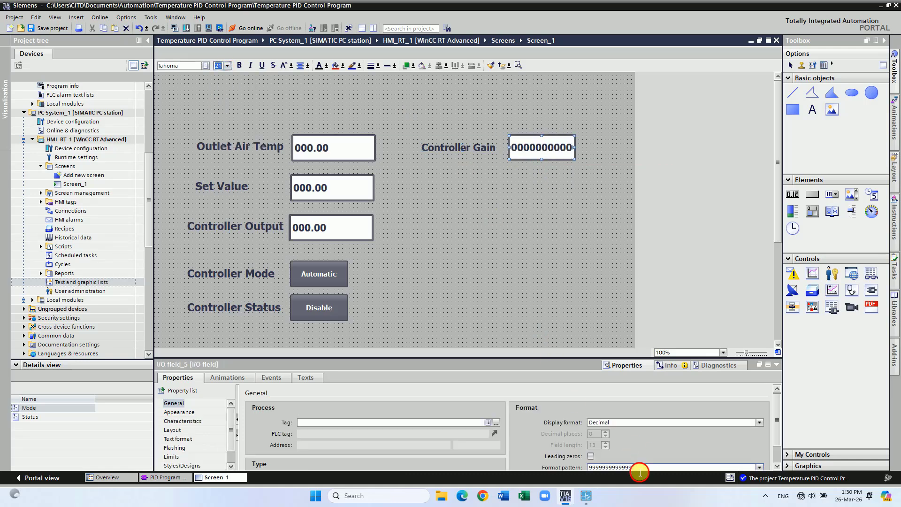
key(BackSpace)
key(BackSpace)
key(BackSpace)
key(BackSpace)
key(BackSpace)
key(BackSpace)
text(999.)
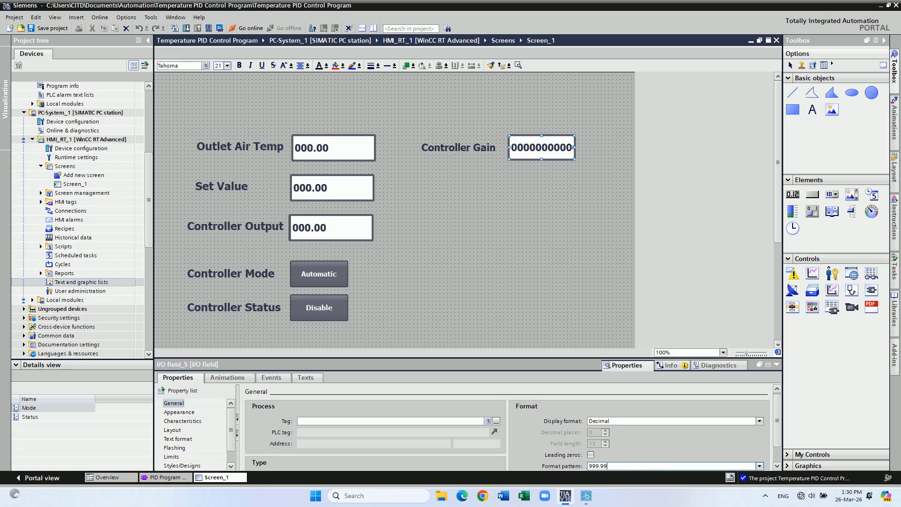
key(Return)
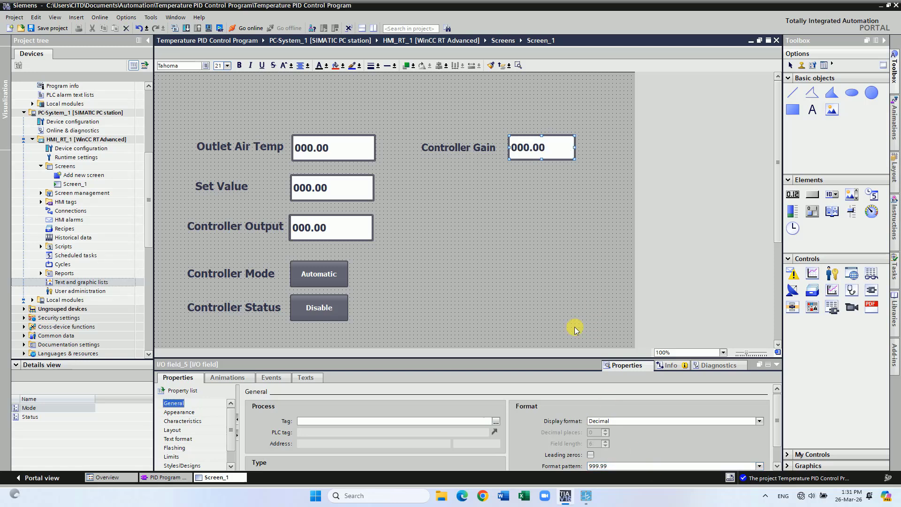
Step: Duplicate the Controller Gain label and I/O field directly below the originals and change the copied label to "Controller Ti"
click(563, 189)
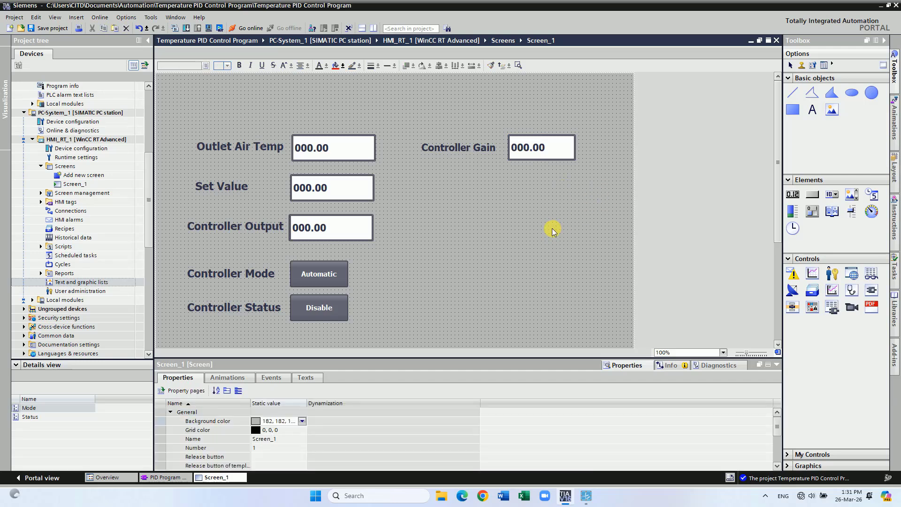
drag(587, 124, 408, 176)
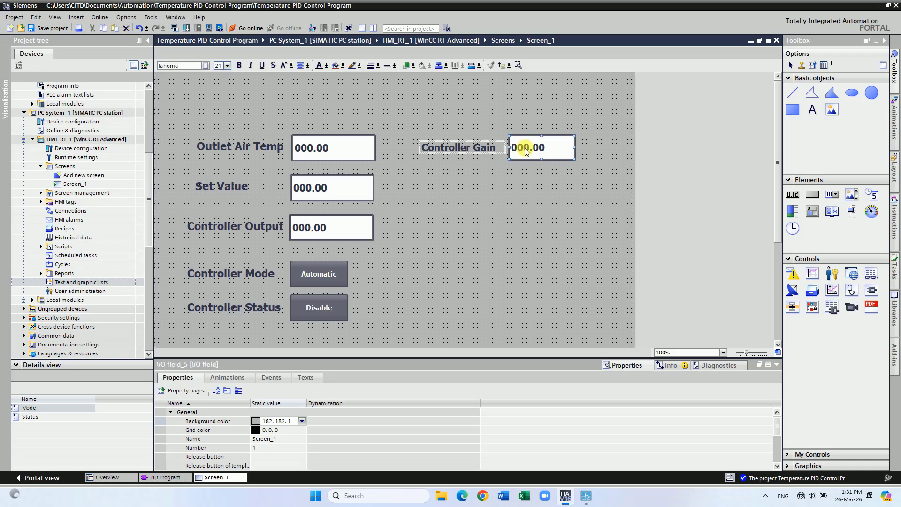
right_click(556, 145)
click(591, 159)
right_click(558, 177)
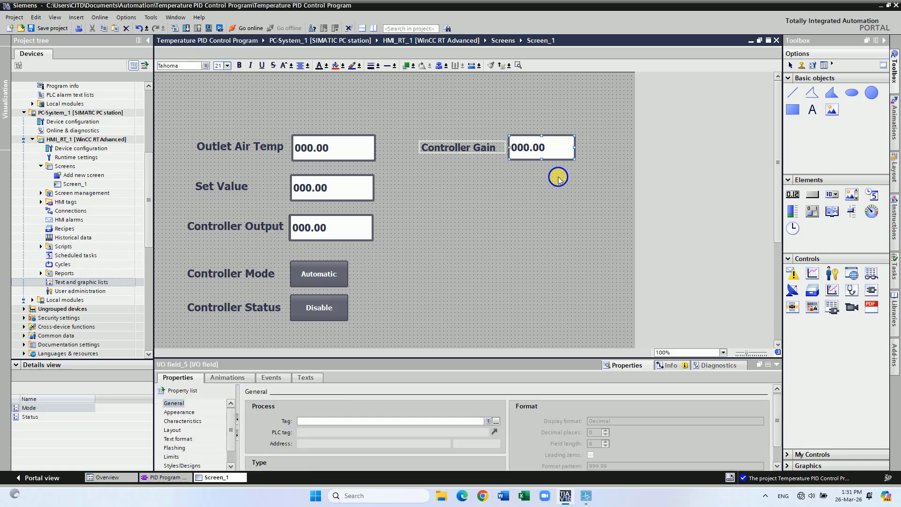
click(583, 191)
drag(555, 158, 552, 191)
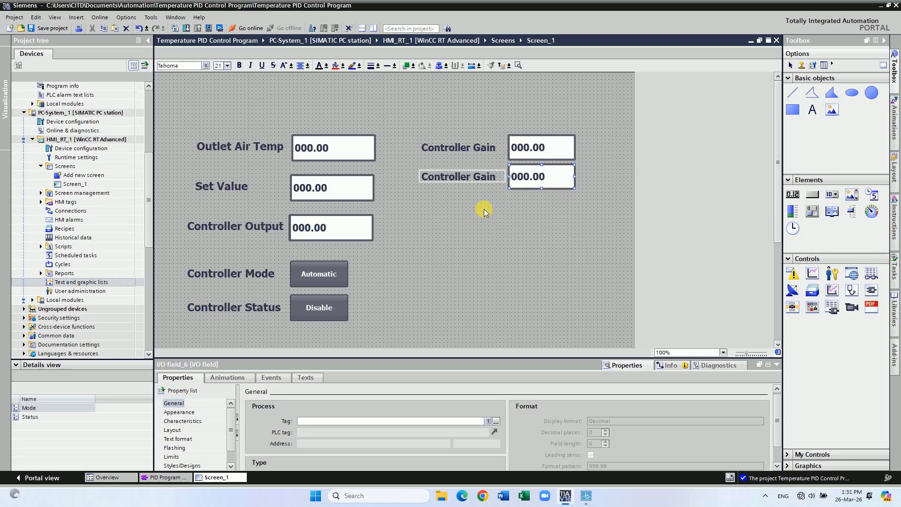
double_click(498, 177)
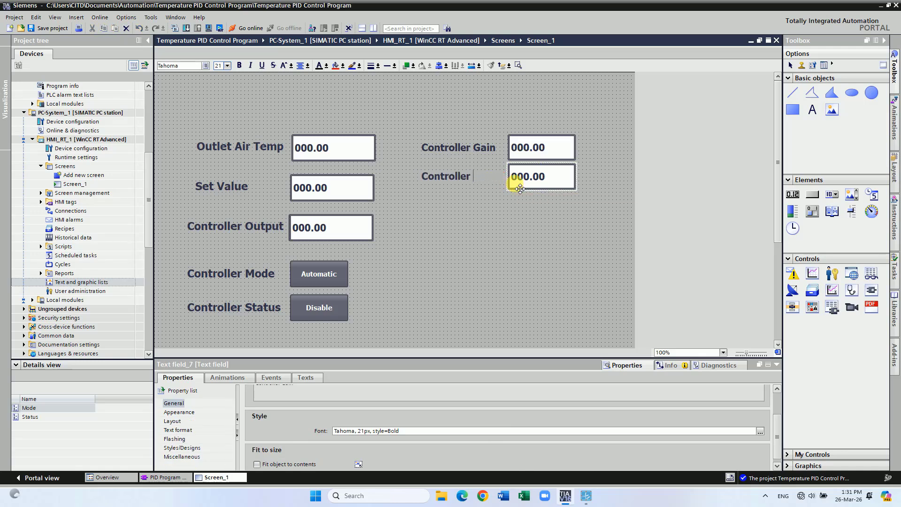
text(Ti)
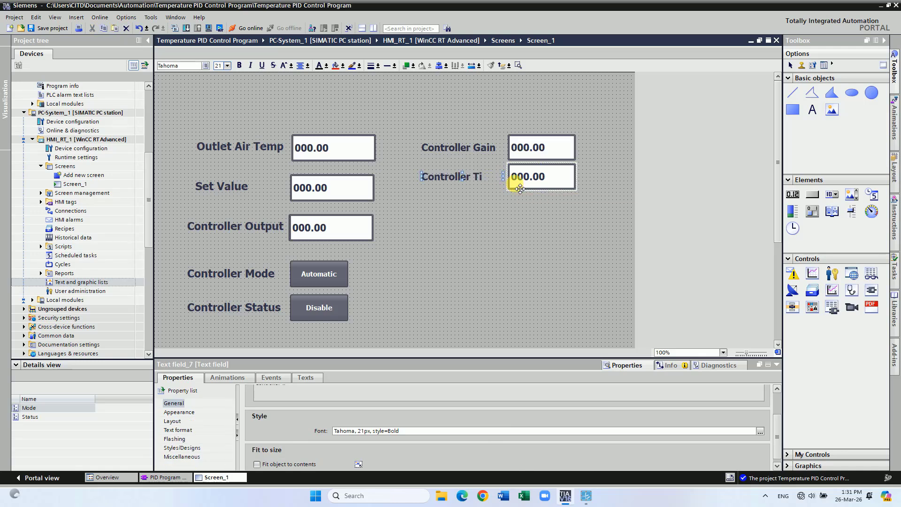
Step: Paste another label and I/O field pair below Controller Ti and change its label to "Controller Td"
click(530, 221)
right_click(563, 259)
click(581, 271)
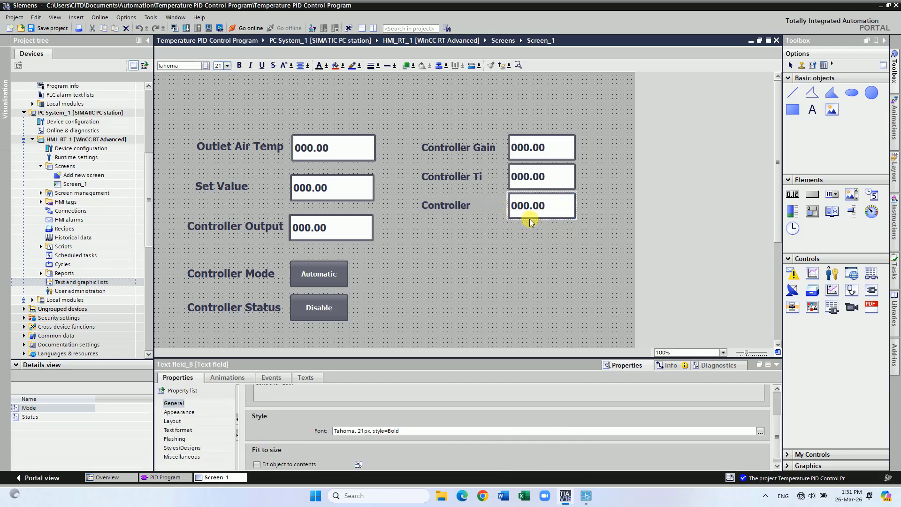
click(511, 288)
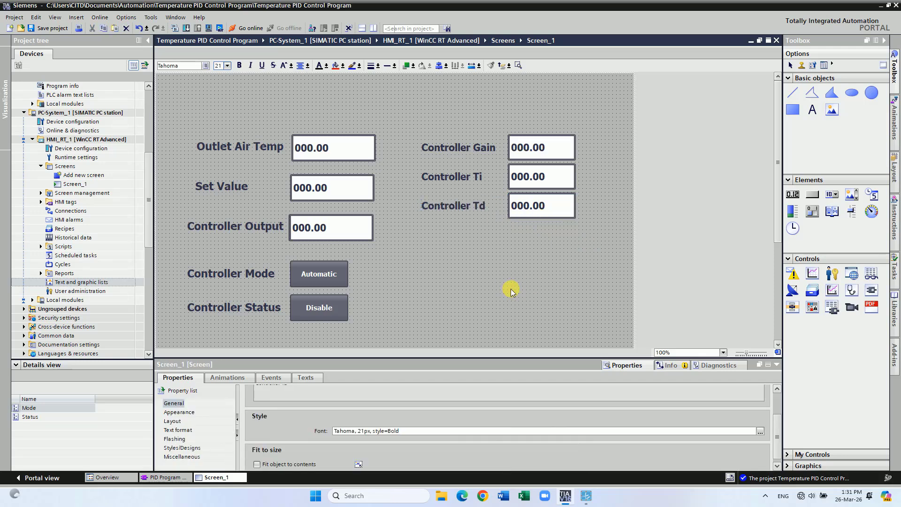
Step: Paste another label and I/O field pair below Controller Td and change its label to "Cycle Time"
right_click(510, 292)
click(542, 303)
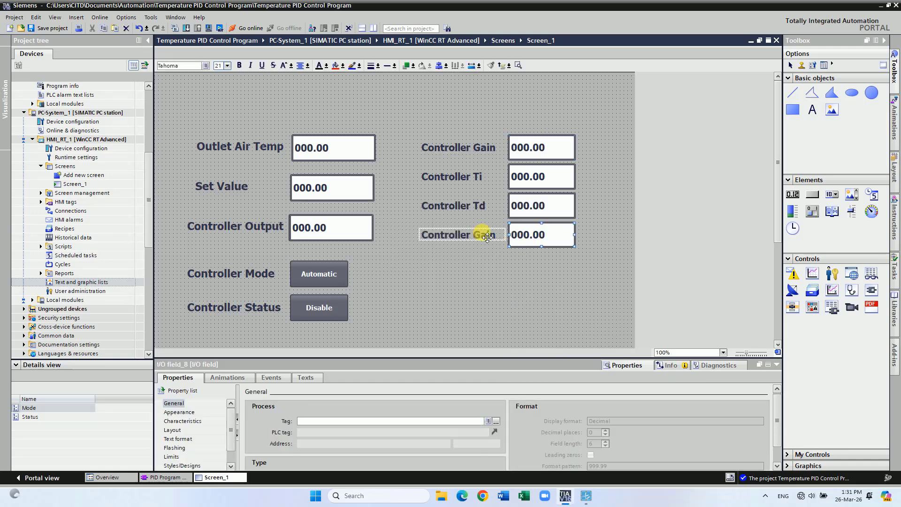
click(492, 235)
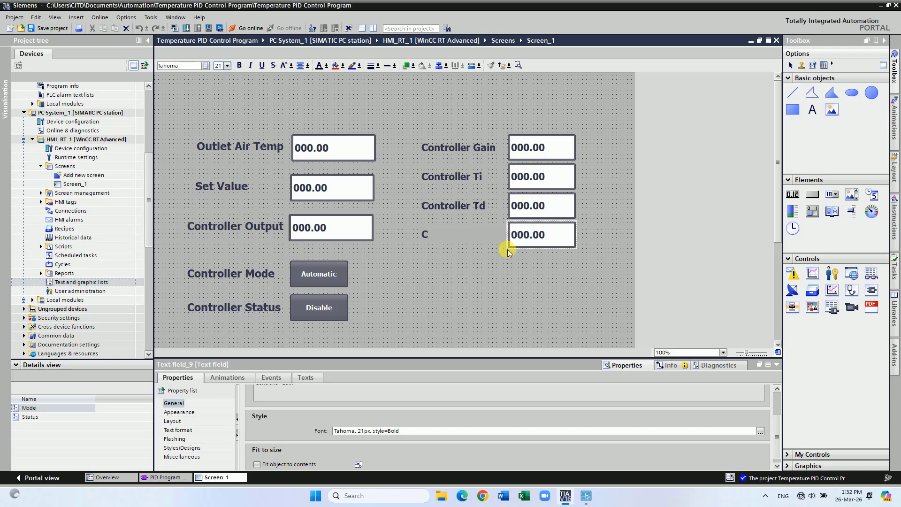
text(Cycle Time)
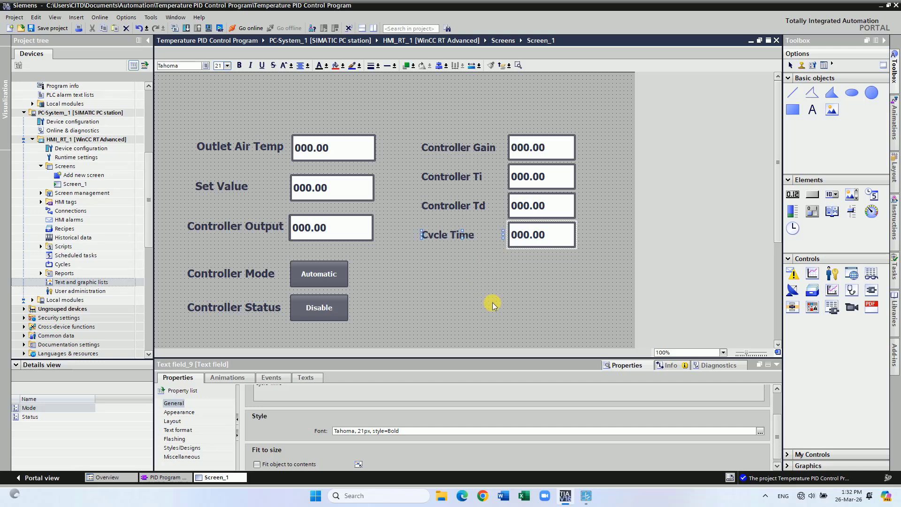
Step: Paste a further label and I/O field pair below Cycle Time and change its label to "Derivative Delay"
right_click(493, 302)
click(514, 316)
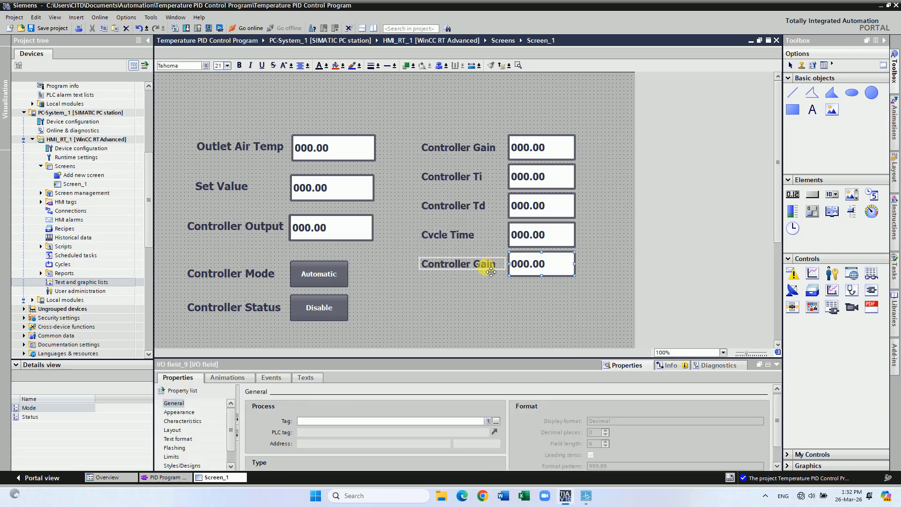
click(487, 266)
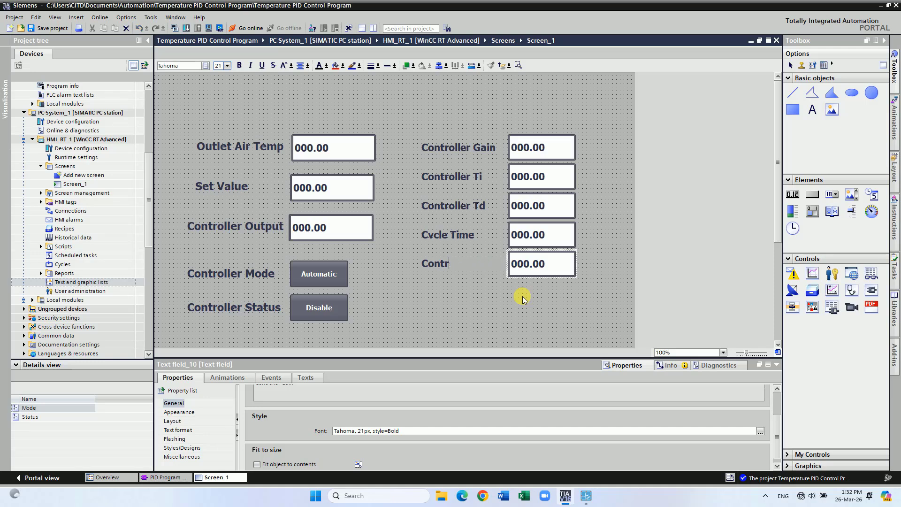
text(Derivative Delay)
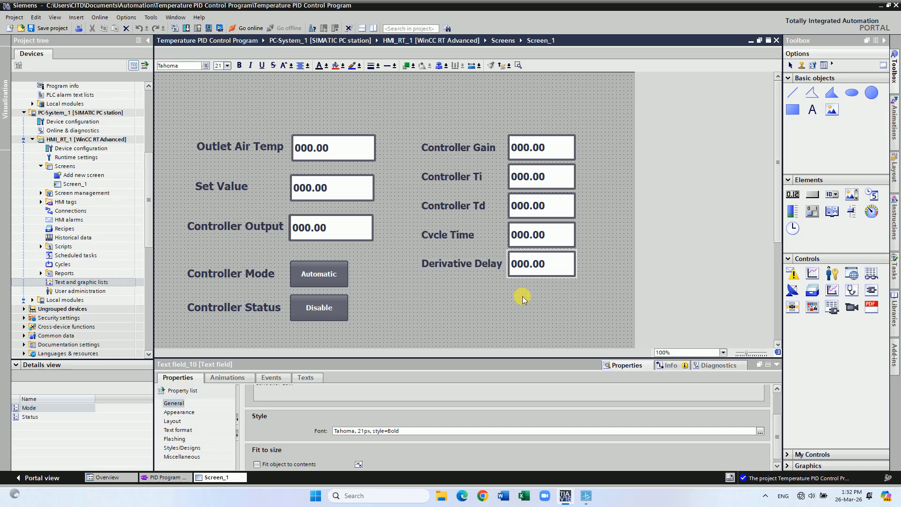
click(524, 299)
click(476, 294)
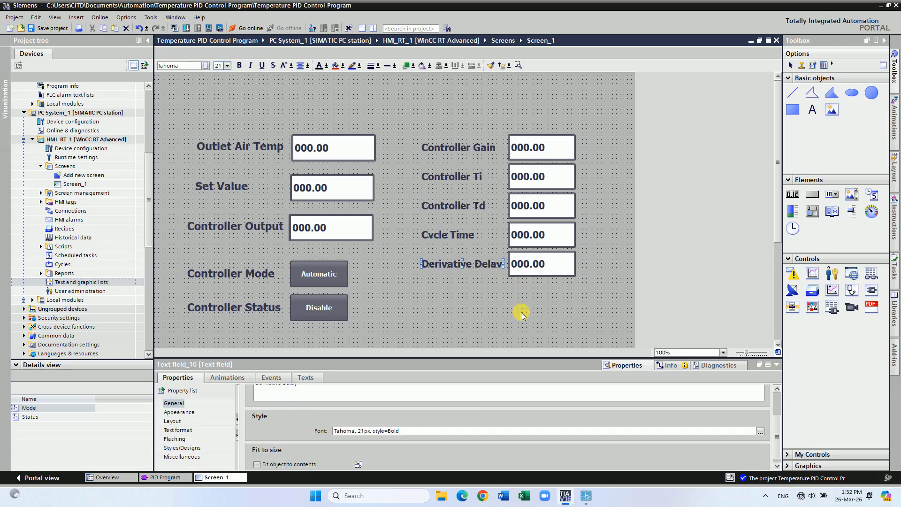
drag(462, 268, 488, 263)
click(479, 296)
click(491, 292)
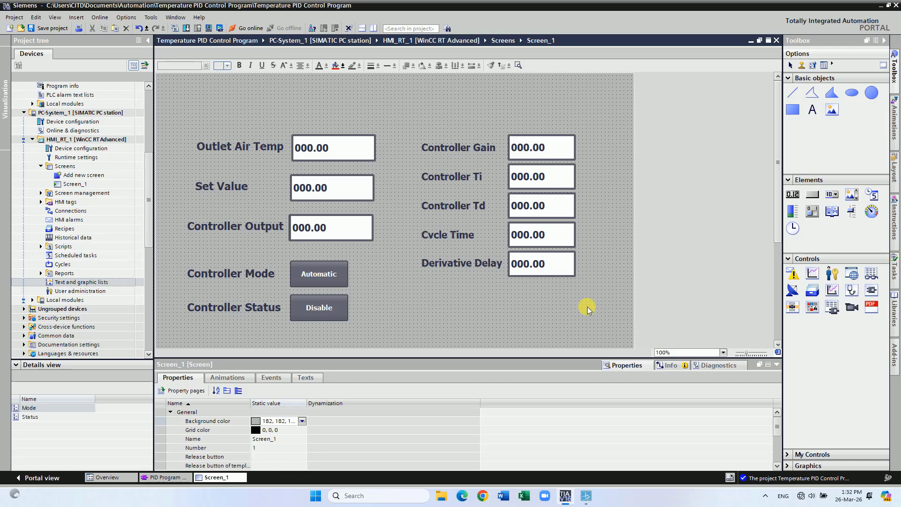
Step: Examine the tags available for the Controller Gain field under PID_Compact_2, including PIDCtrl and the Retain CtrlParams, without assigning one
click(553, 150)
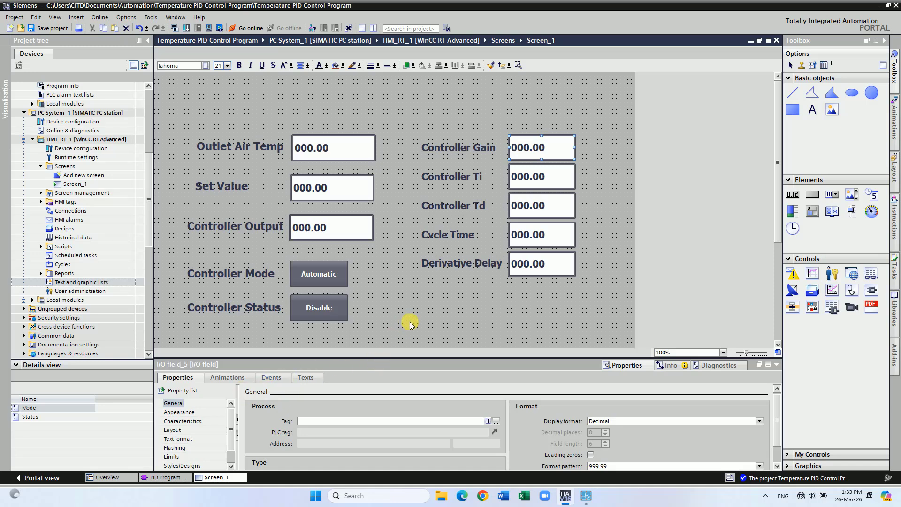
click(423, 308)
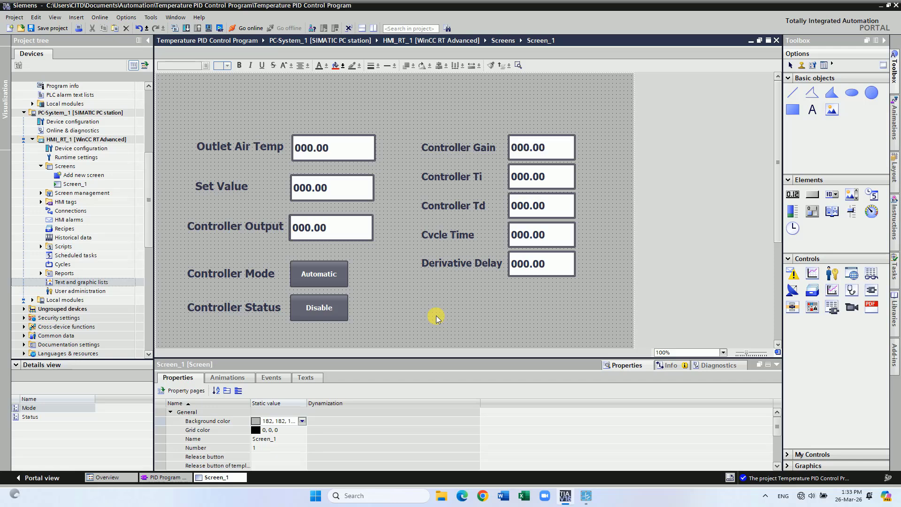
click(551, 149)
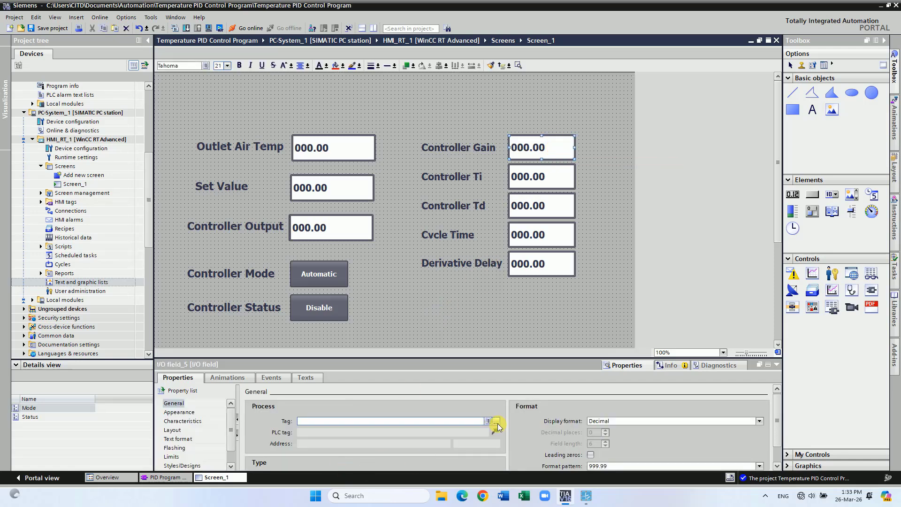
click(496, 422)
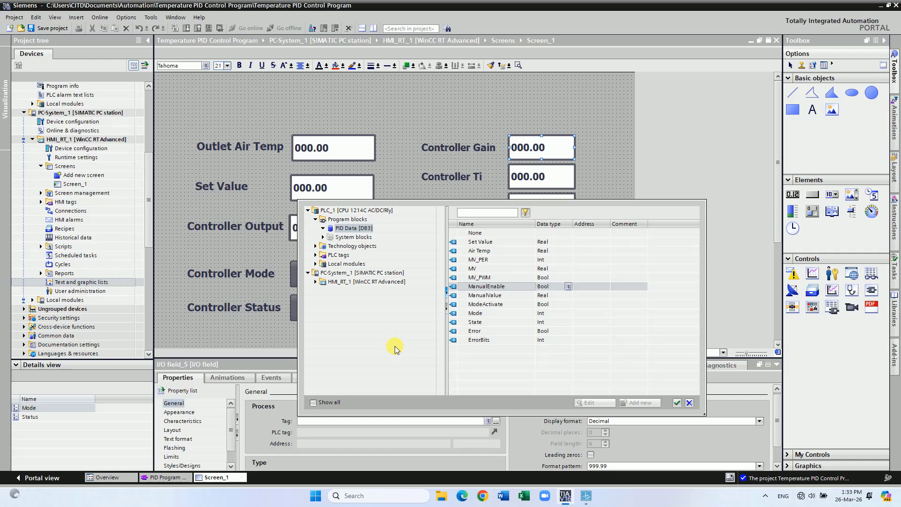
click(315, 246)
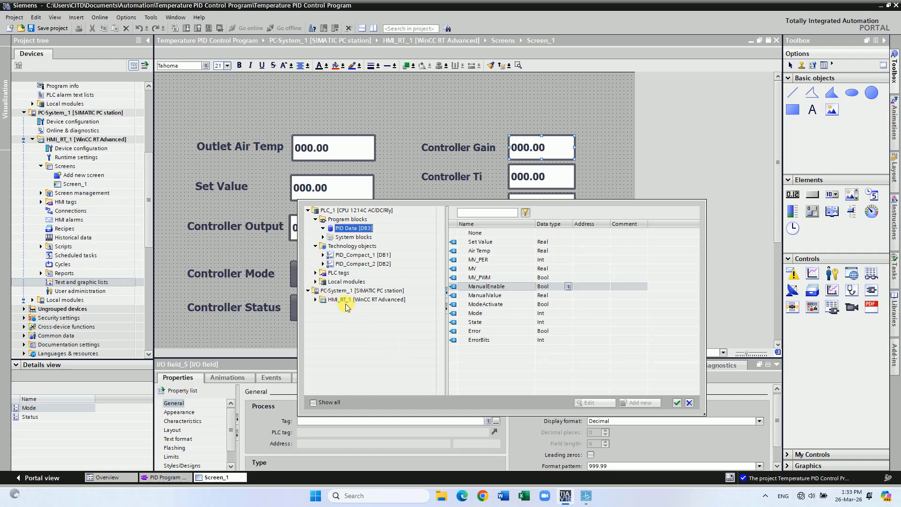
click(322, 263)
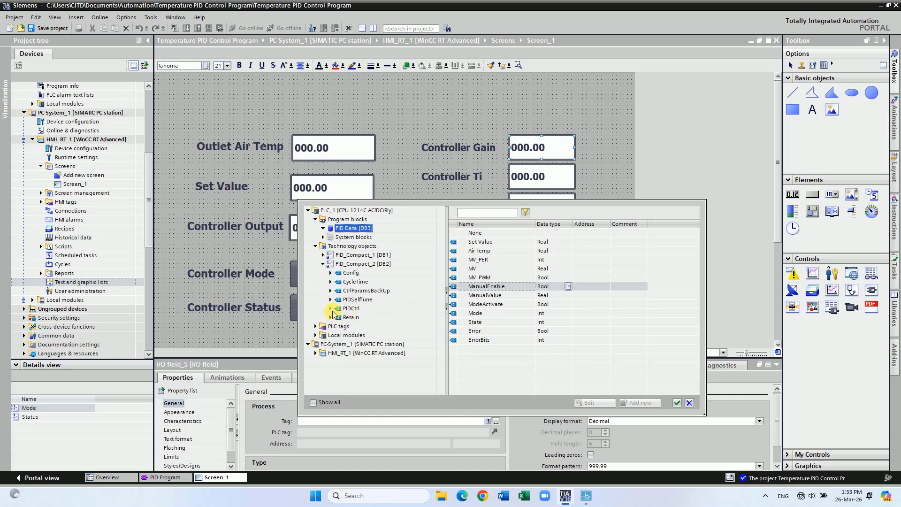
click(331, 309)
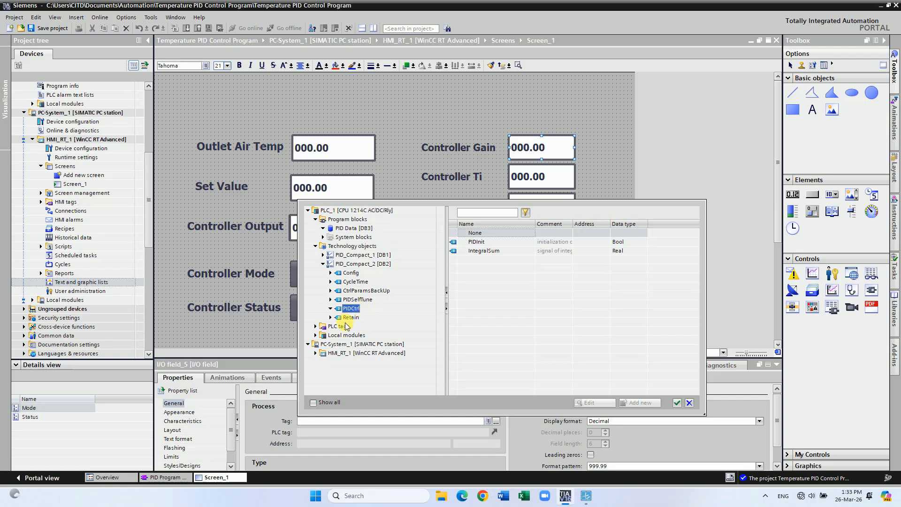
click(331, 317)
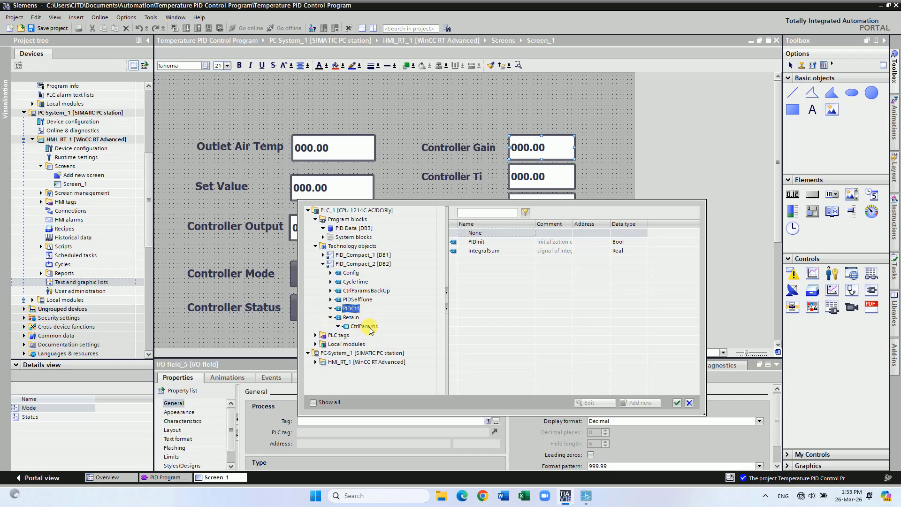
click(369, 327)
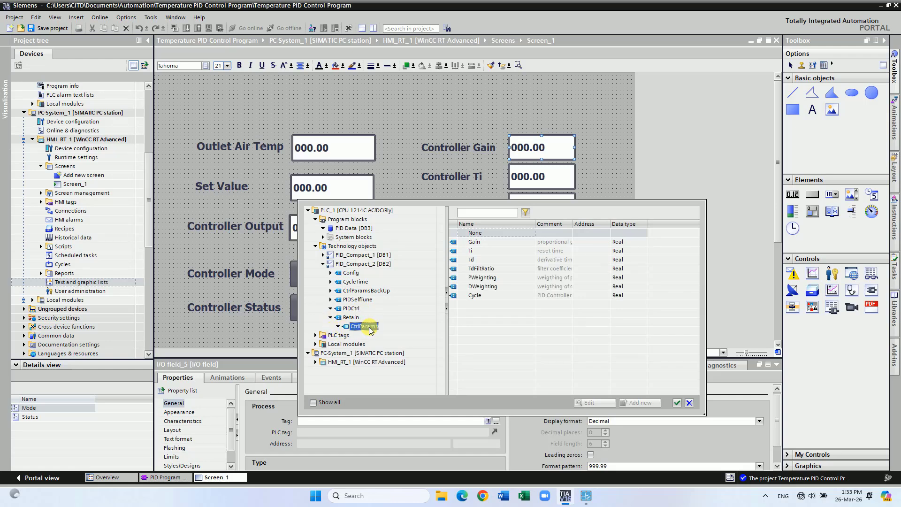
click(688, 404)
click(434, 326)
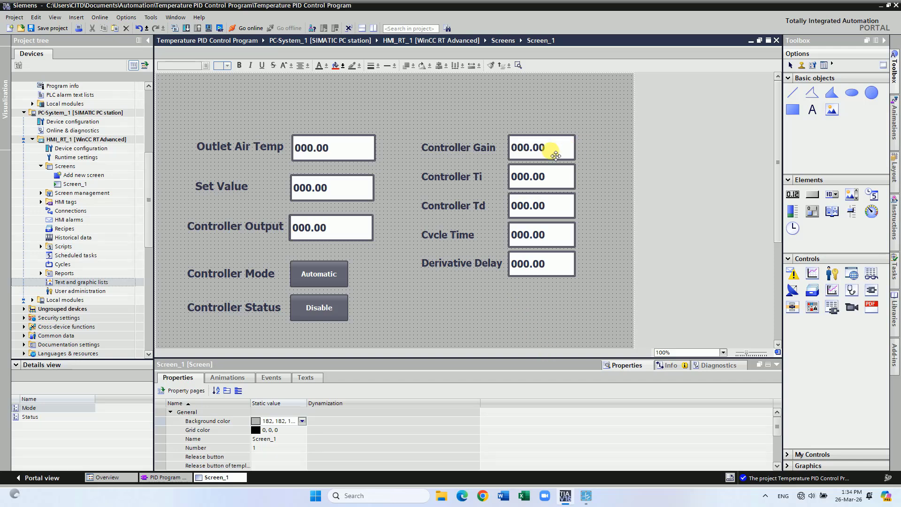
Step: Link the Controller Gain I/O field to the Gain tag in PID_Compact_2 Retain CtrlParams
click(543, 147)
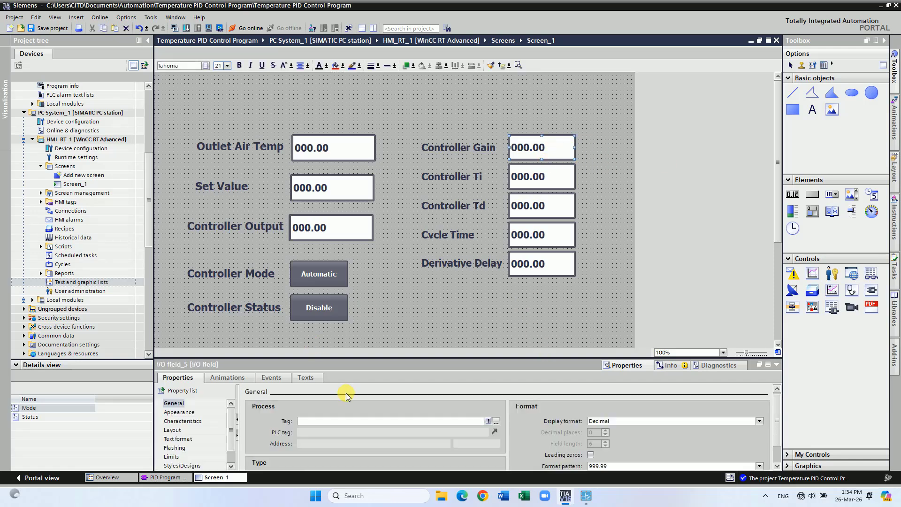
click(496, 422)
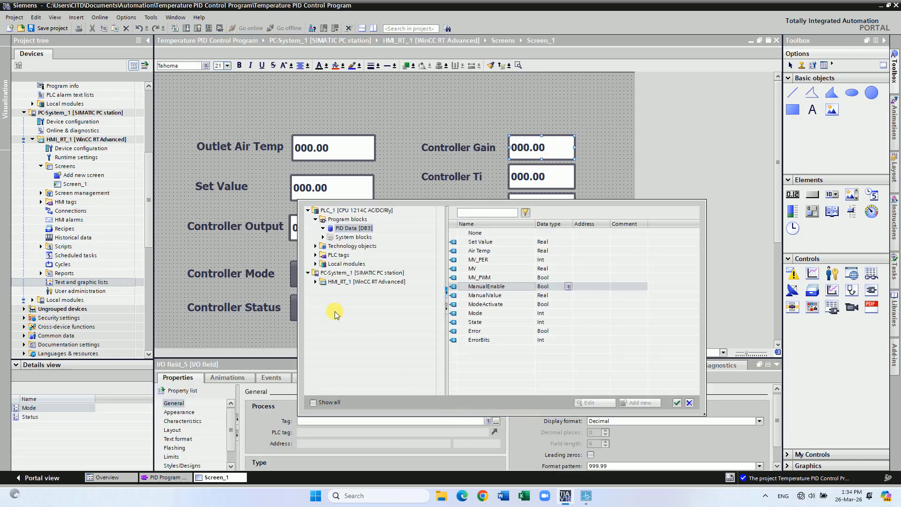
click(316, 246)
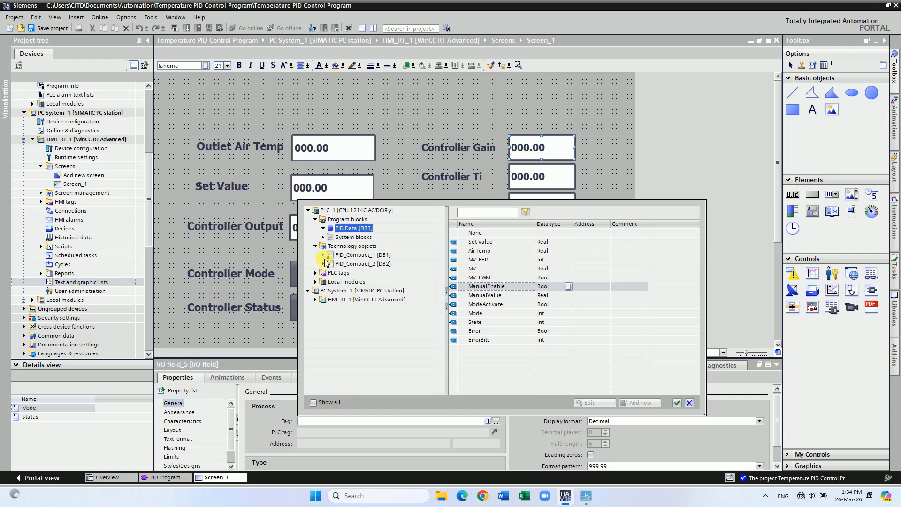
click(323, 264)
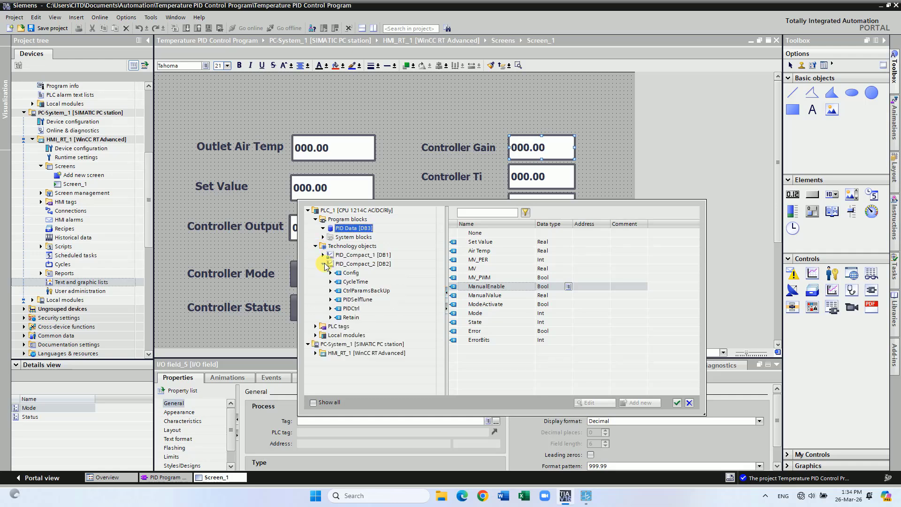
click(330, 317)
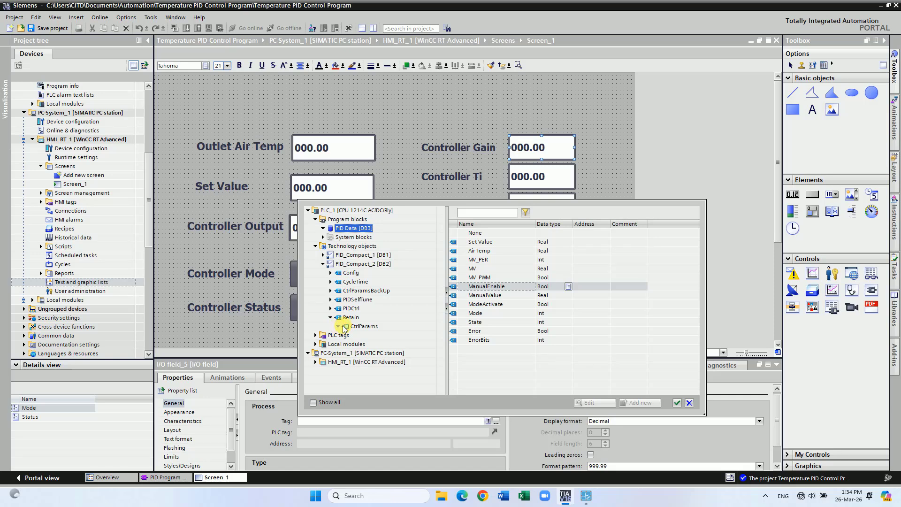
click(361, 326)
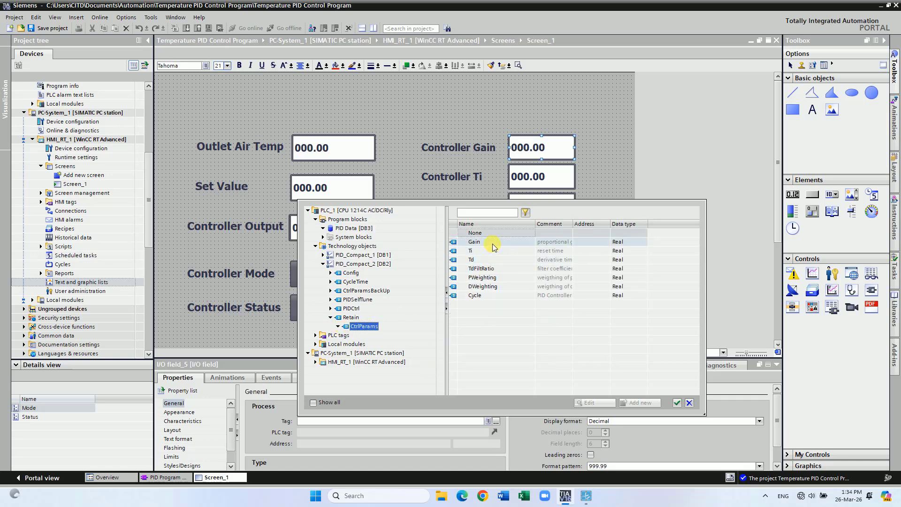
click(493, 245)
click(676, 403)
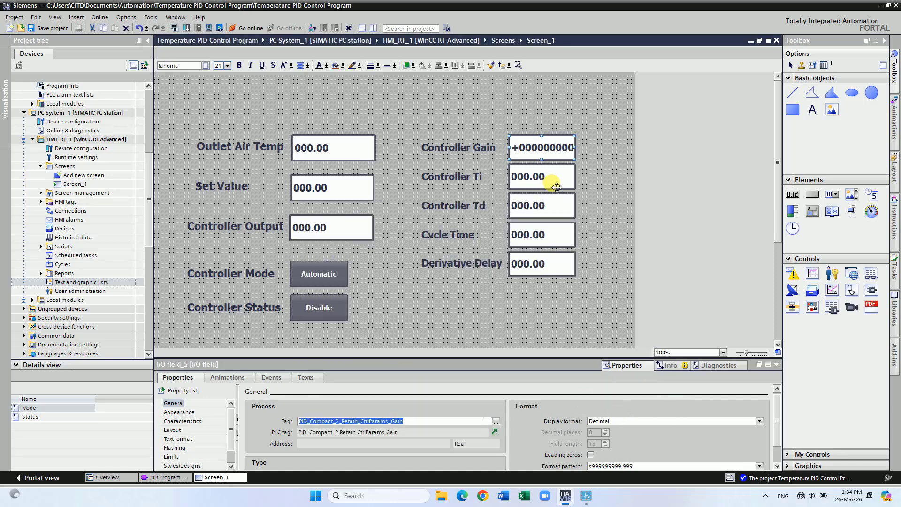
Step: Set the format pattern of the Controller Gain field to 999.99
click(640, 469)
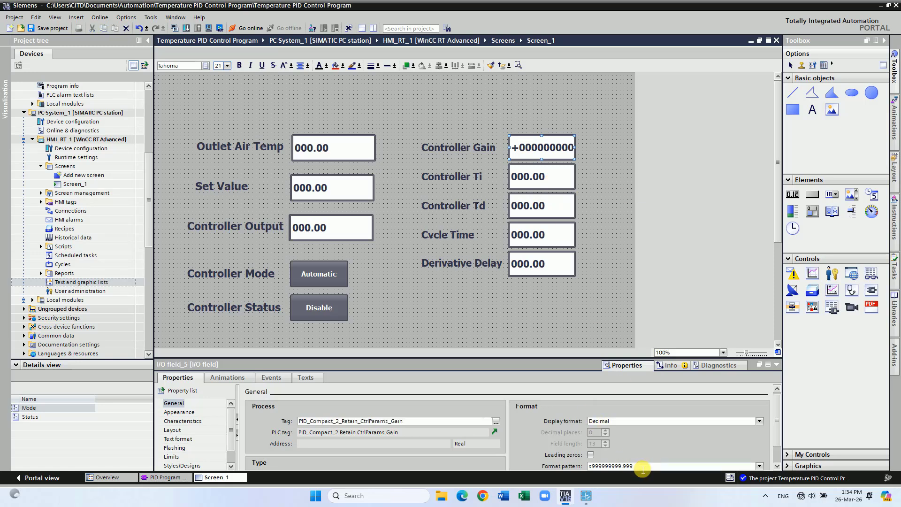
key(ctrl+a)
text(999.99)
key(Return)
Step: Link the Controller Ti field to the Ti tag in PID_Compact_2 Retain CtrlParams and set its format pattern to 999.99
click(549, 186)
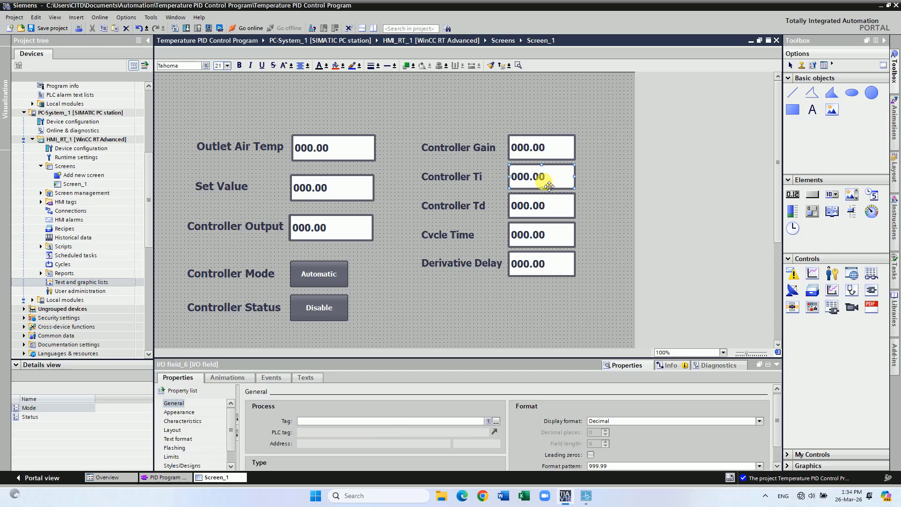
click(496, 421)
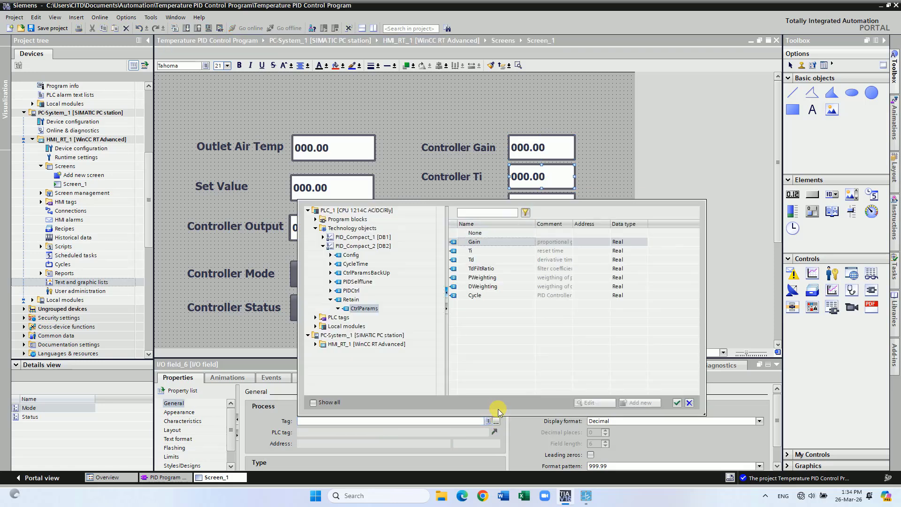
click(470, 250)
click(677, 402)
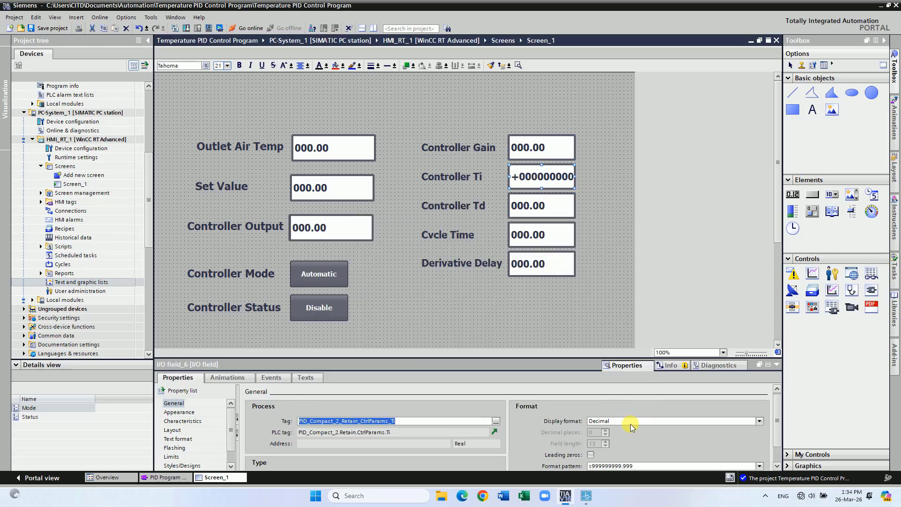
click(634, 466)
key(BackSpace)
key(BackSpace)
key(BackSpace)
key(BackSpace)
key(BackSpace)
key(BackSpace)
key(BackSpace)
key(BackSpace)
key(BackSpace)
key(BackSpace)
key(BackSpace)
key(BackSpace)
key(BackSpace)
key(BackSpace)
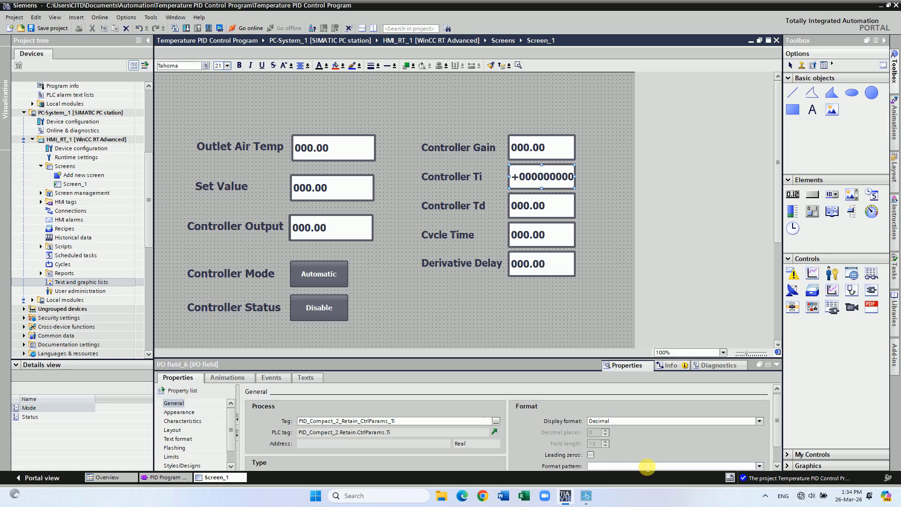
text(999.99)
key(Return)
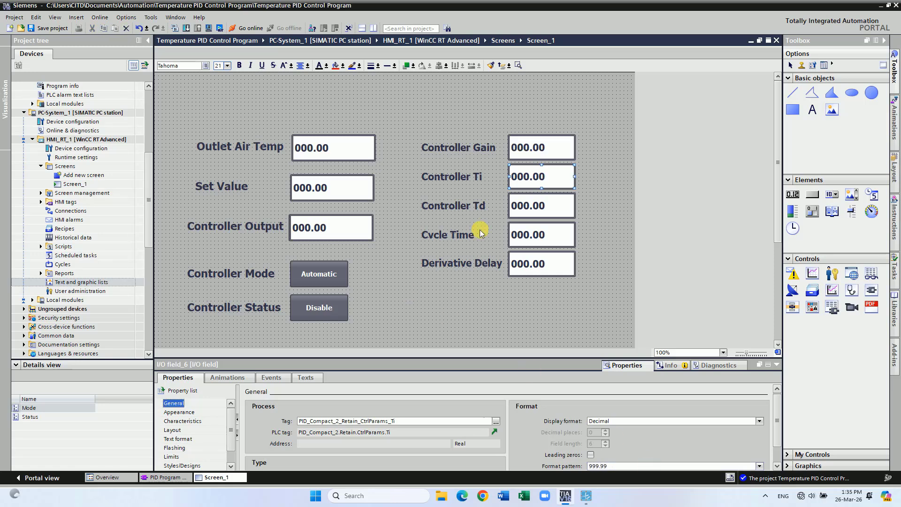
Step: Link the Controller Td field to the Td tag in PID_Compact_2 Retain CtrlParams and set its format pattern to 999.99
click(535, 207)
click(496, 421)
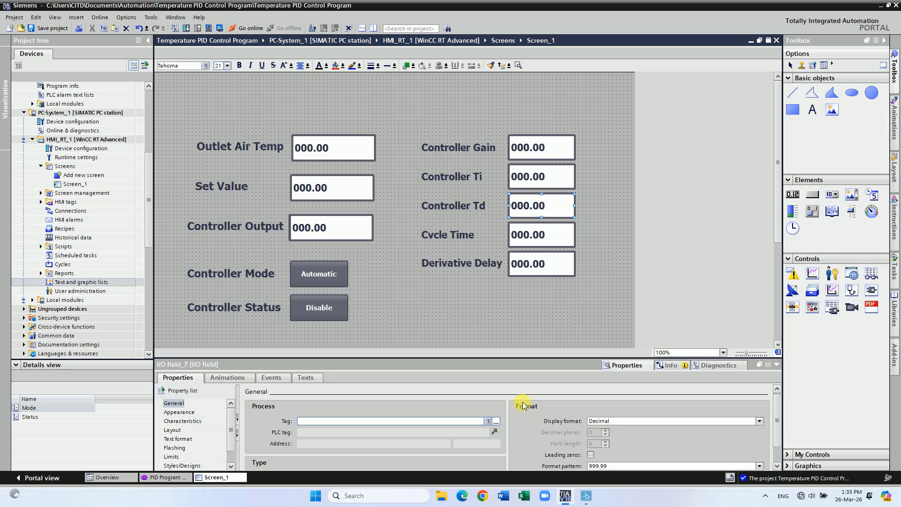
click(474, 260)
click(676, 403)
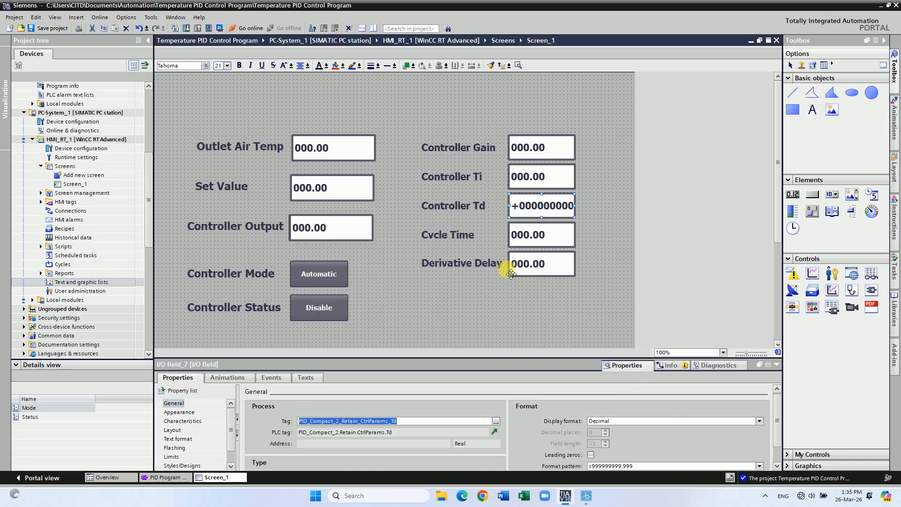
key(BackSpace)
key(BackSpace)
key(BackSpace)
key(BackSpace)
key(BackSpace)
key(BackSpace)
key(BackSpace)
key(BackSpace)
key(BackSpace)
key(BackSpace)
key(BackSpace)
key(BackSpace)
key(BackSpace)
key(BackSpace)
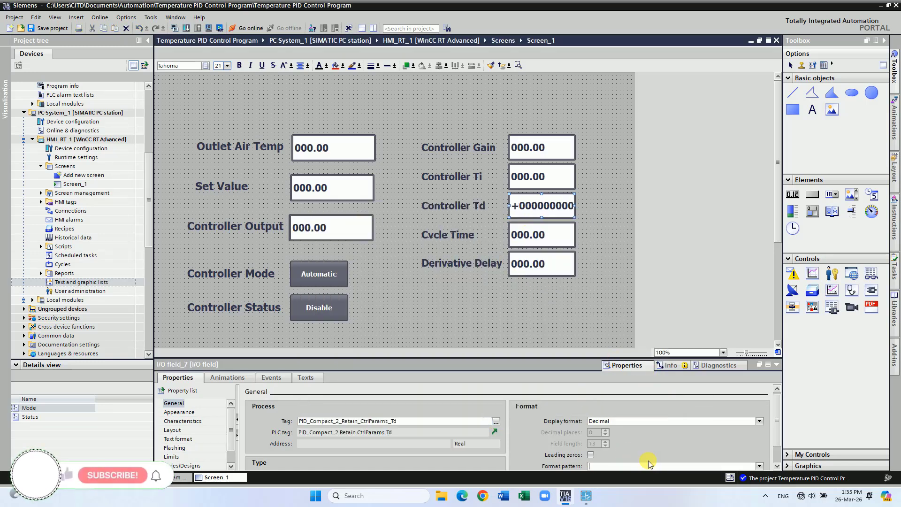
text(999.99)
key(Return)
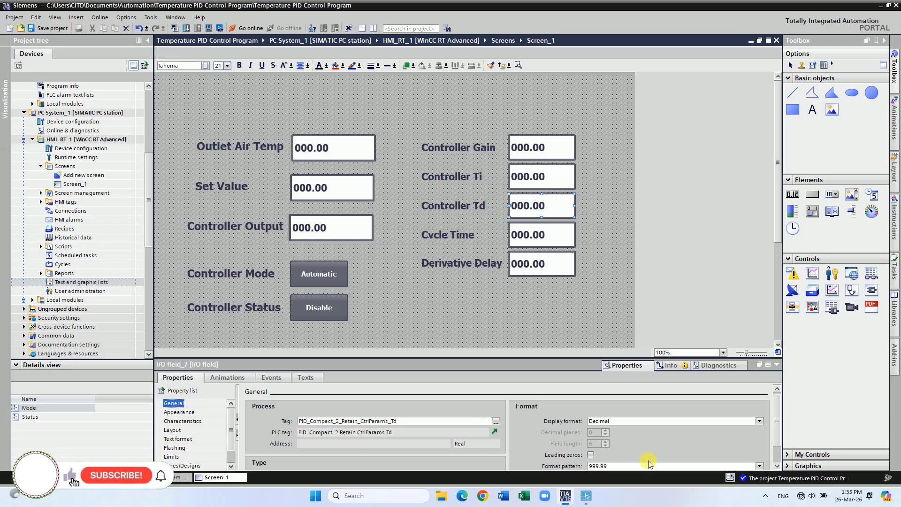
Step: Link the Cycle Time field to the Cycle tag in PID_Compact_2 Retain CtrlParams and set its format pattern to 999.99
click(548, 249)
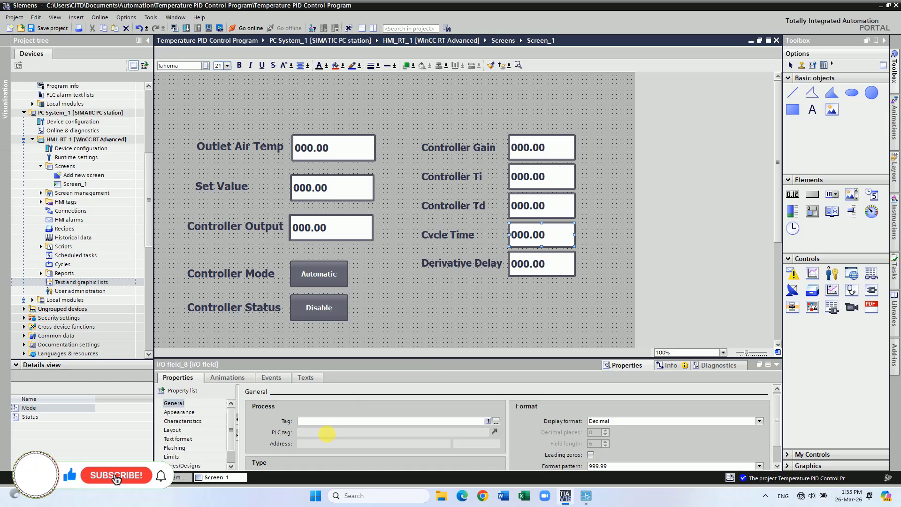
click(496, 421)
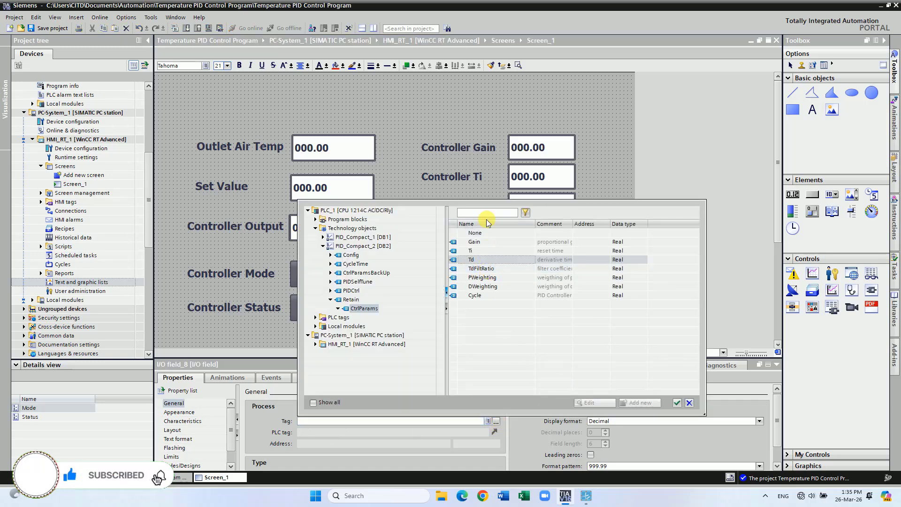
click(493, 295)
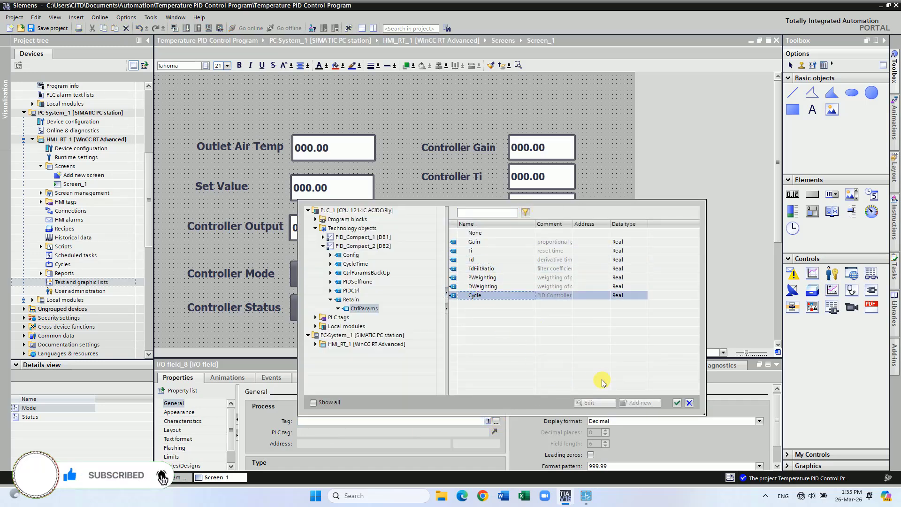
click(677, 402)
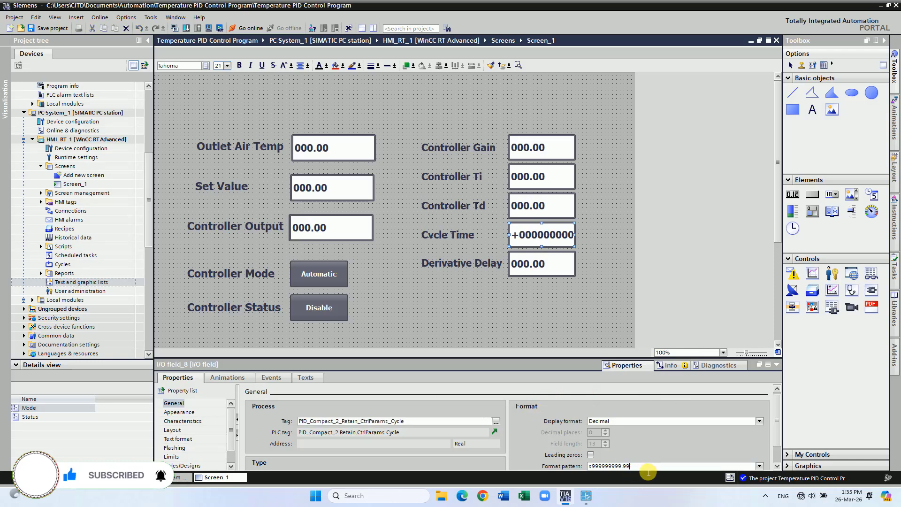
key(BackSpace)
key(BackSpace)
key(BackSpace)
key(BackSpace)
key(BackSpace)
key(BackSpace)
key(BackSpace)
key(BackSpace)
key(BackSpace)
key(BackSpace)
key(BackSpace)
key(BackSpace)
key(BackSpace)
key(BackSpace)
text(999.)
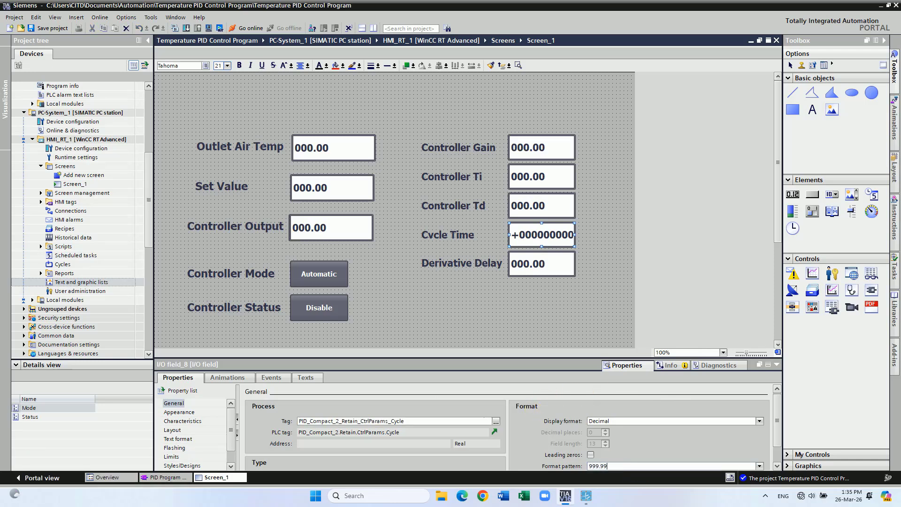
key(Return)
Step: Link the Derivative Delay field to the TdFiltRatio tag in PID_Compact_2 Retain CtrlParams and set its format pattern to 999.99
click(537, 263)
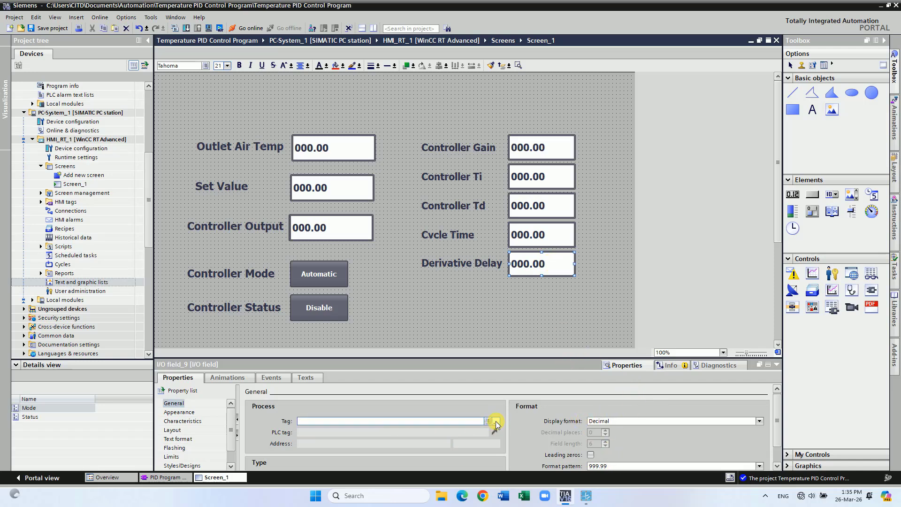
click(495, 423)
click(501, 296)
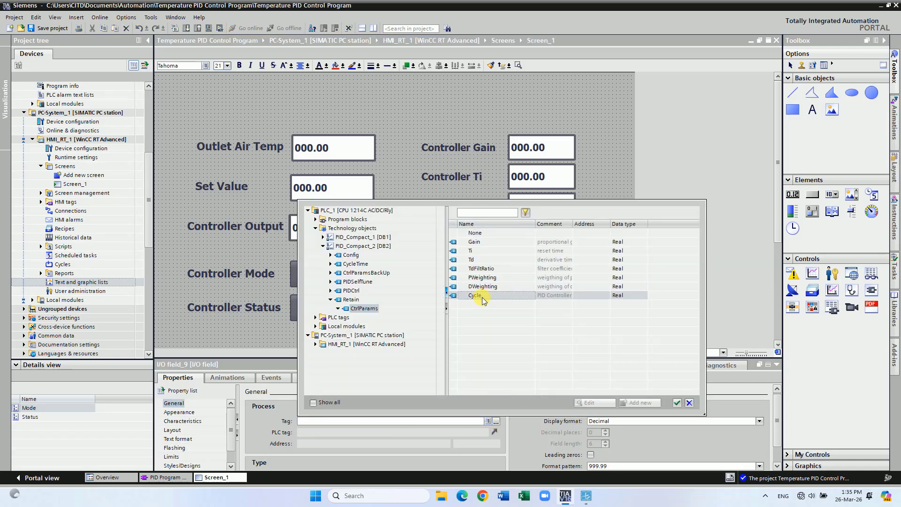
click(490, 269)
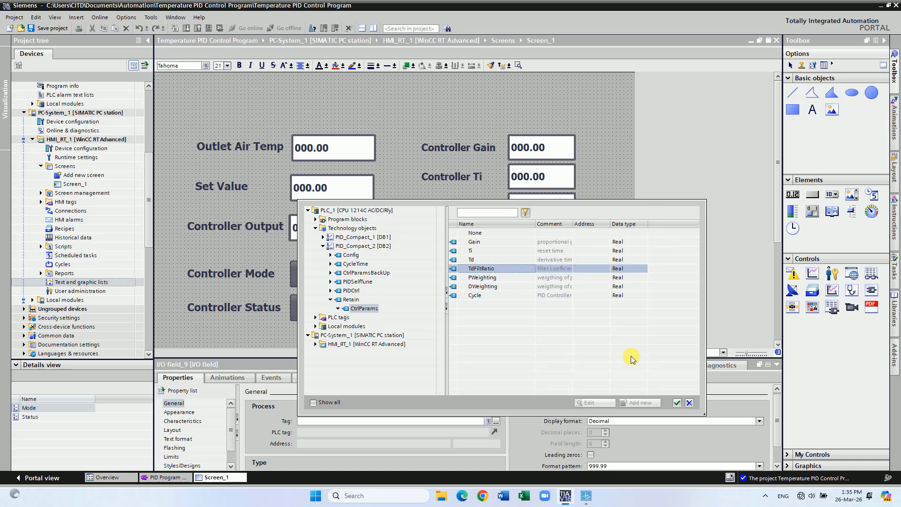
click(676, 403)
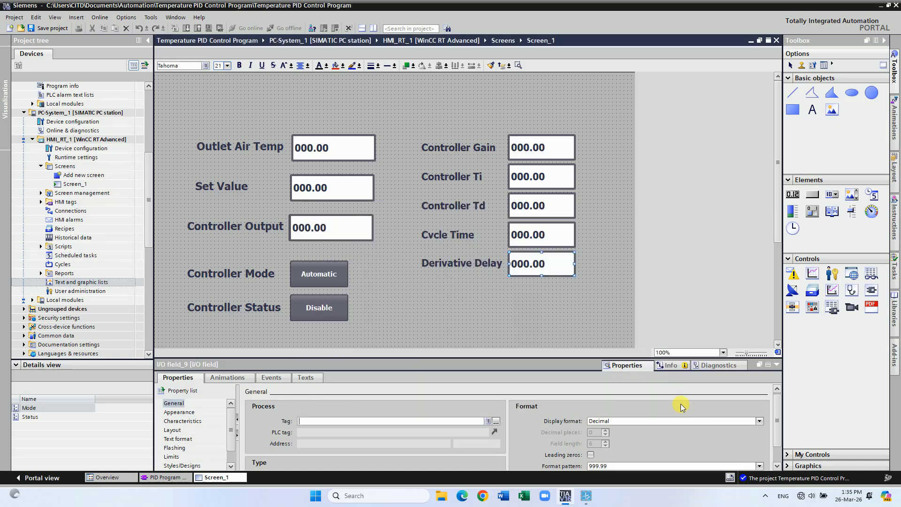
click(647, 466)
key(BackSpace)
key(BackSpace)
key(BackSpace)
key(BackSpace)
key(BackSpace)
key(BackSpace)
key(BackSpace)
key(BackSpace)
key(BackSpace)
key(BackSpace)
key(BackSpace)
key(BackSpace)
key(BackSpace)
key(BackSpace)
text(999)
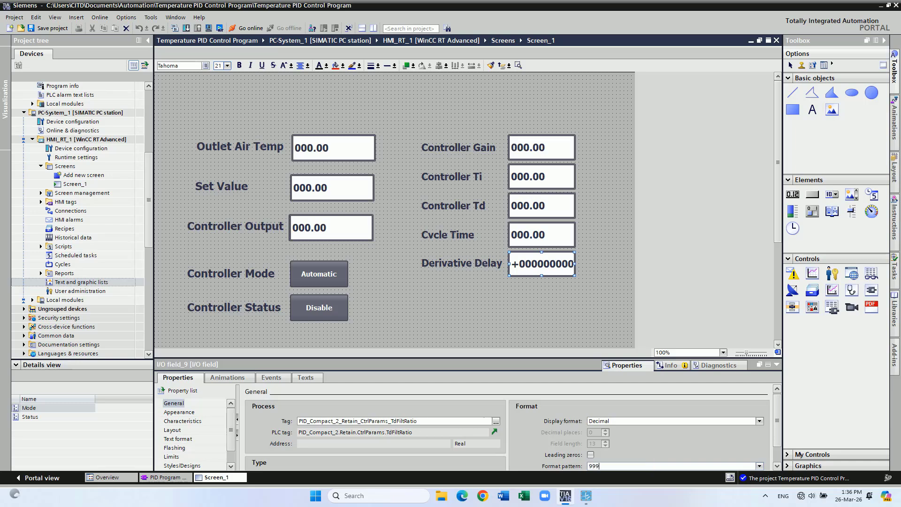
text(.99)
key(Return)
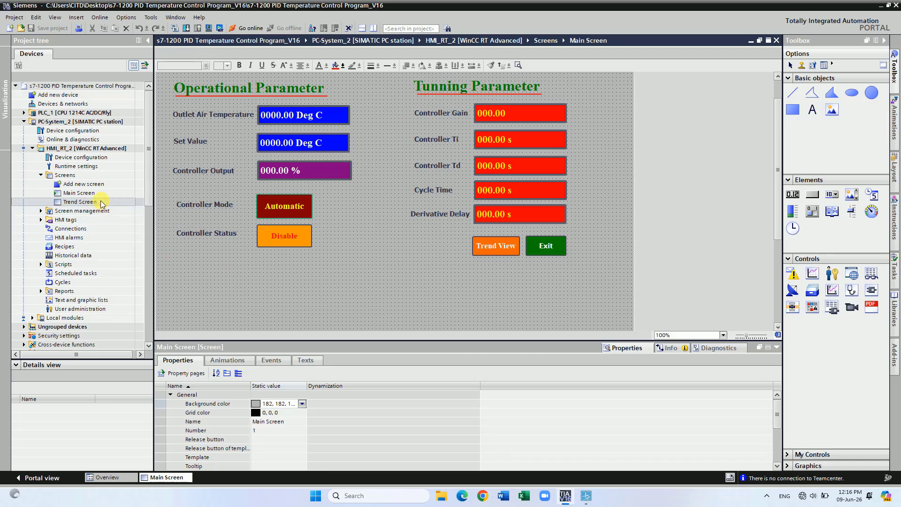
Step: Open the Trend Screen of HMI_RT_2 and examine its trend view and PV, SV and MV fields
double_click(80, 201)
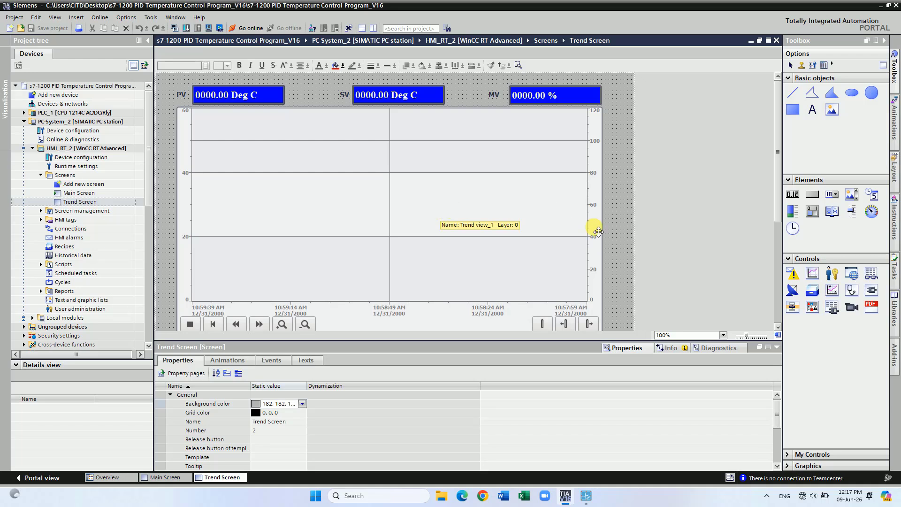
mouse_move(776, 105)
mouse_down()
mouse_move(781, 141)
mouse_move(779, 95)
mouse_up()
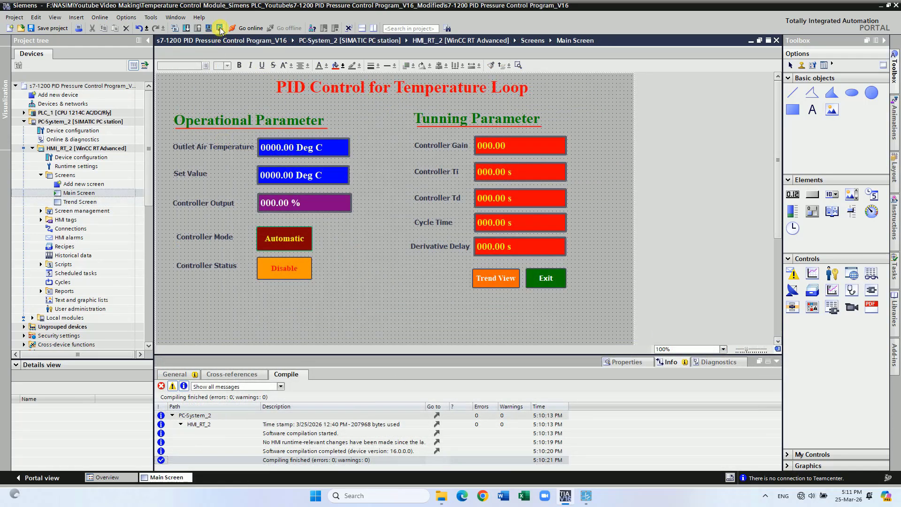
Step: Start the HMI runtime for the temperature loop and switch the Controller Status to Enable
click(219, 28)
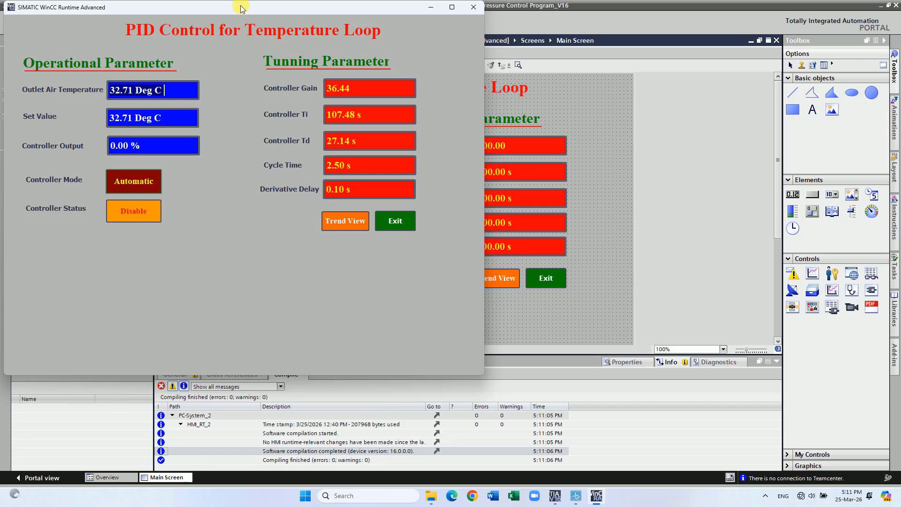
drag(241, 9, 413, 56)
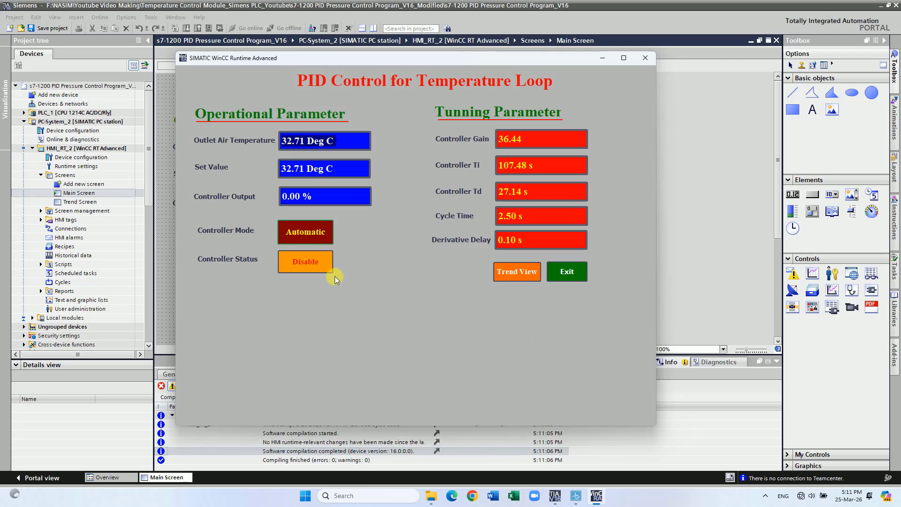
click(318, 263)
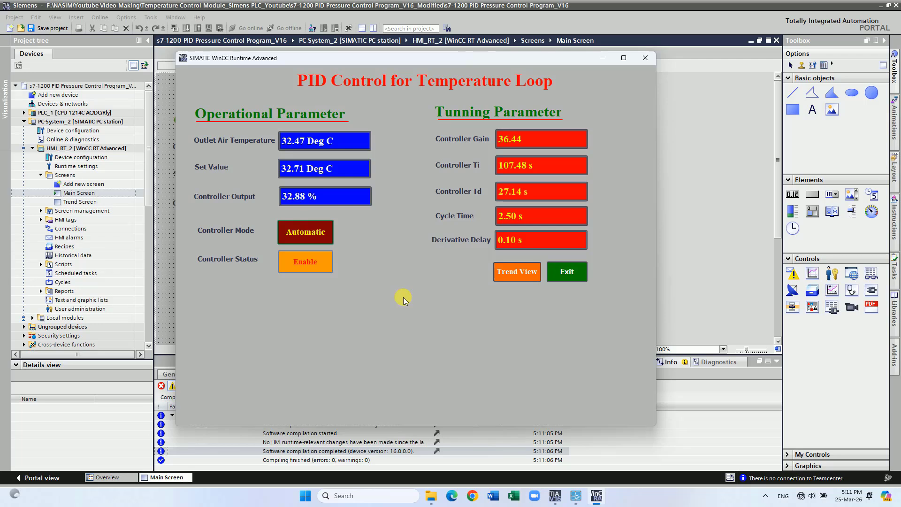
Step: Set the temperature loop's Set Value to 40 Deg C in the running HMI
click(345, 172)
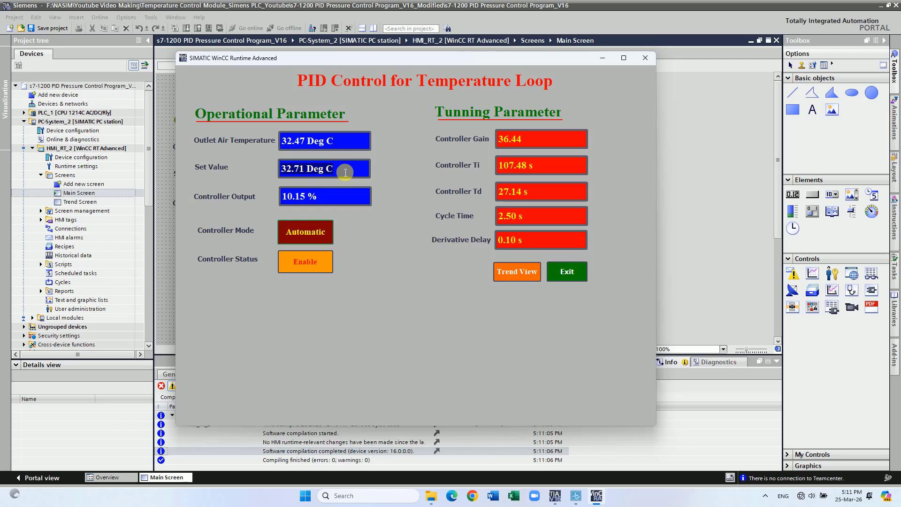
text(4)
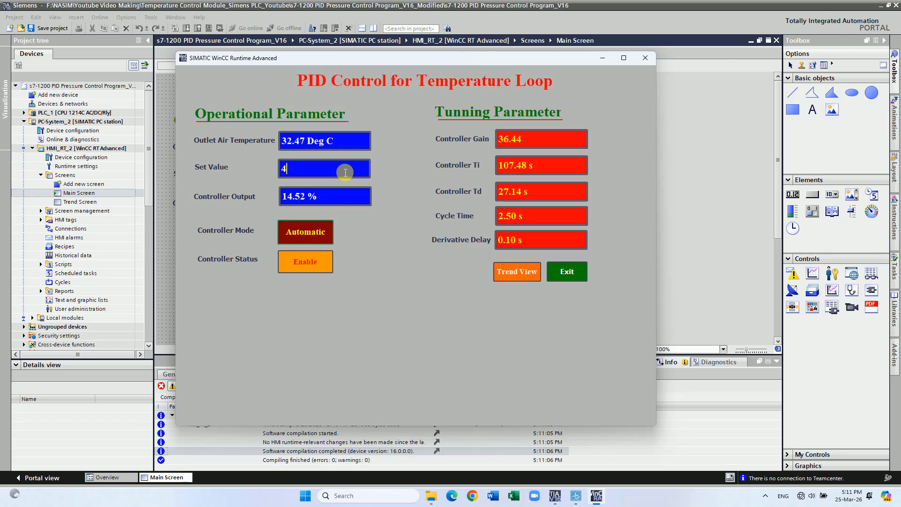
text(0)
key(Return)
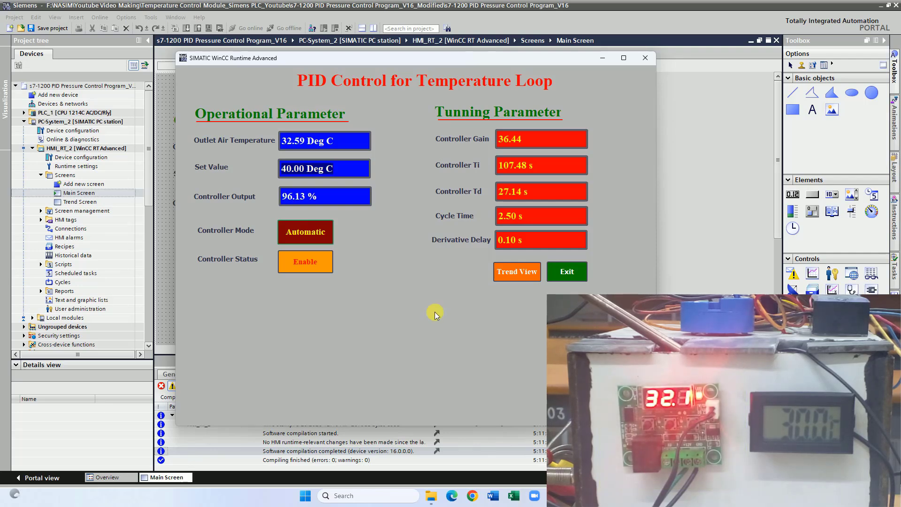
Step: Examine the PV, SV and MV curves in the trend view at wider and narrower time ranges, comparing them with the main screen's operational parameters
click(521, 275)
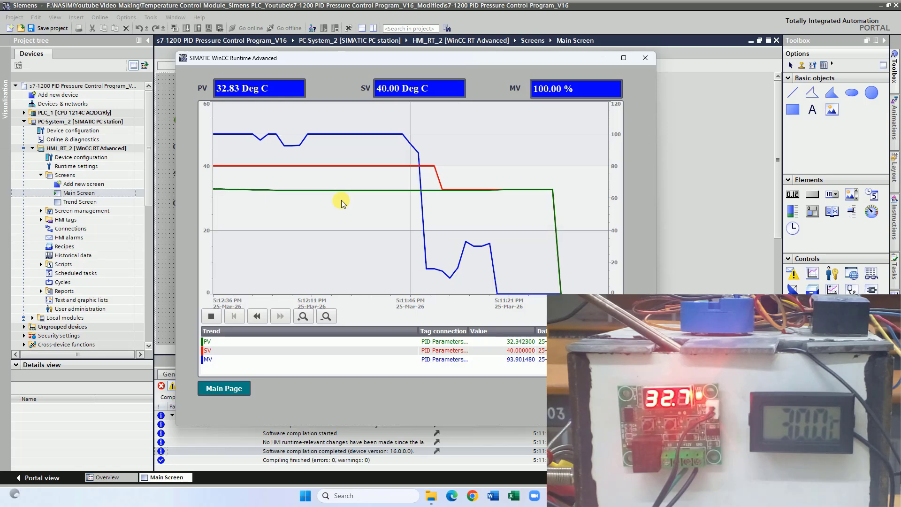
click(325, 315)
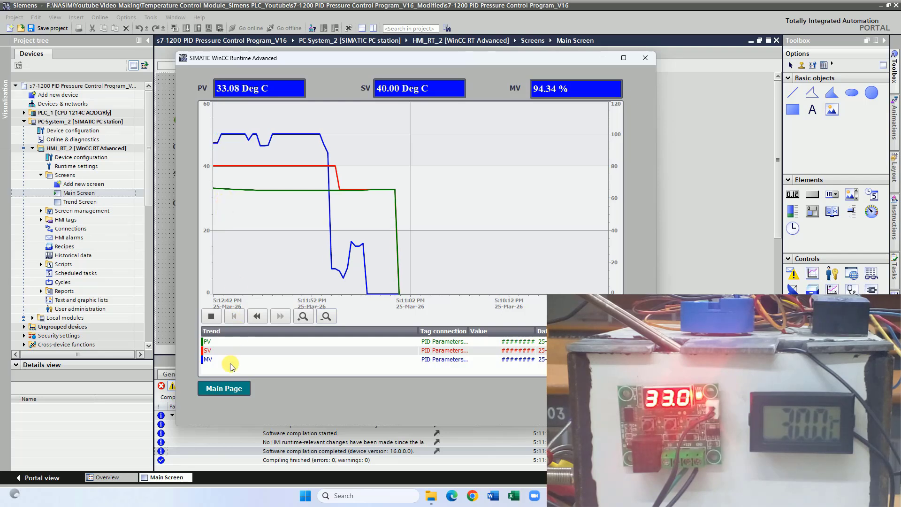
click(231, 387)
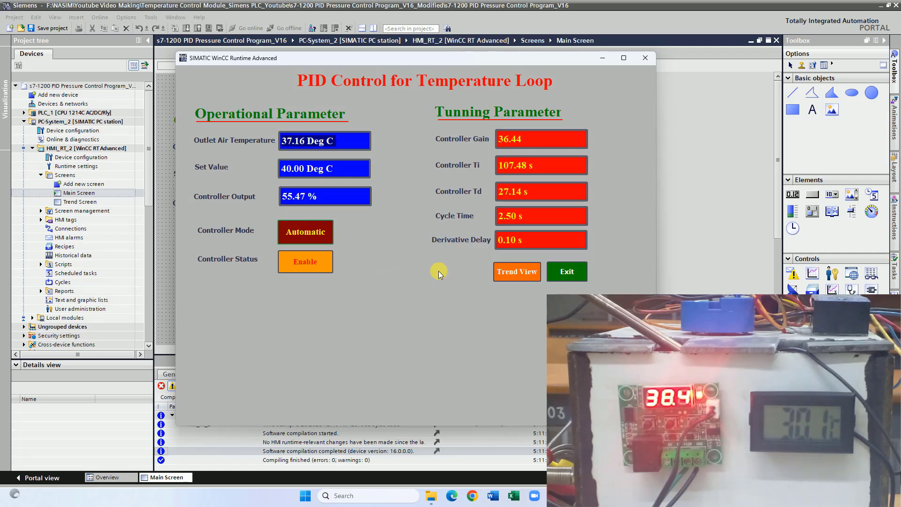
click(516, 272)
click(328, 317)
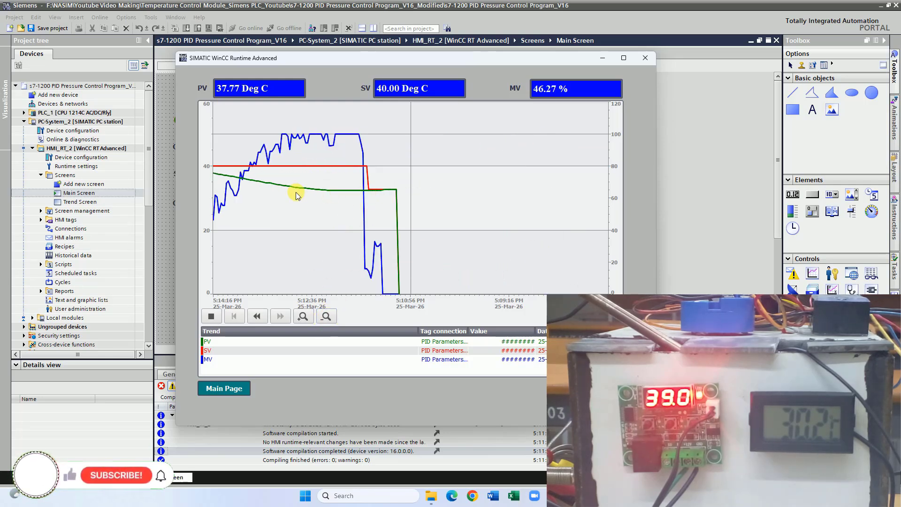
click(305, 318)
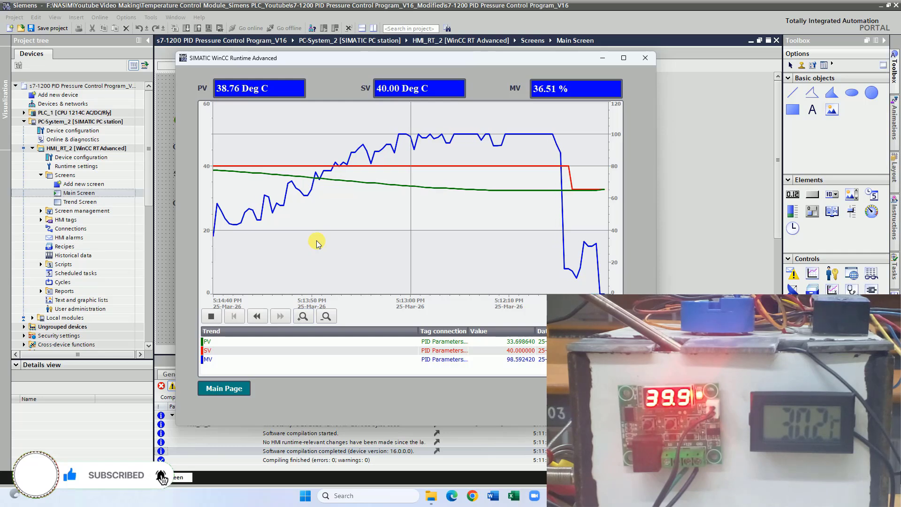
click(223, 388)
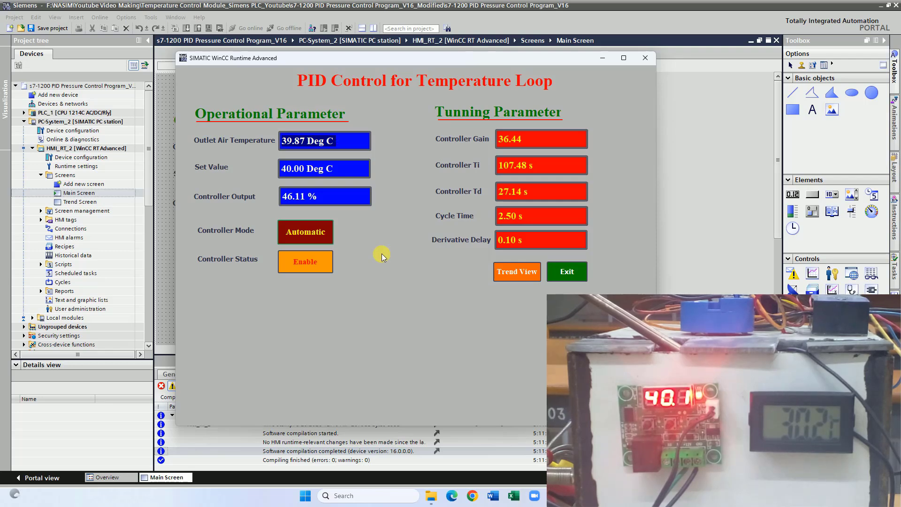
click(509, 271)
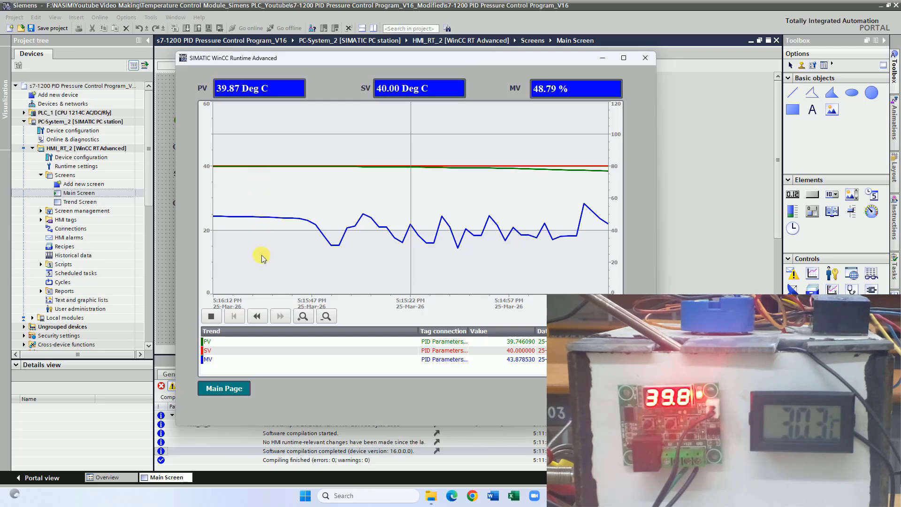
Step: Return to the main screen and set the temperature loop's Set Value to 37 Deg C
click(223, 388)
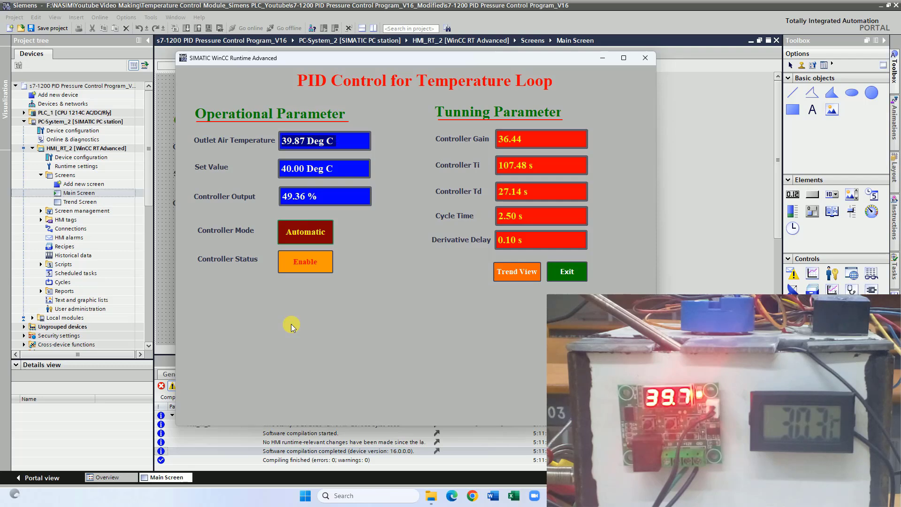
click(344, 171)
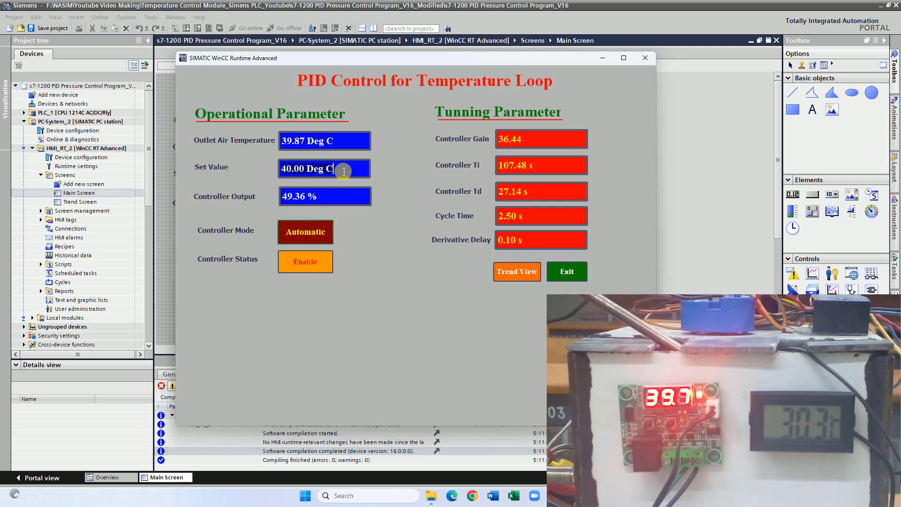
key(BackSpace)
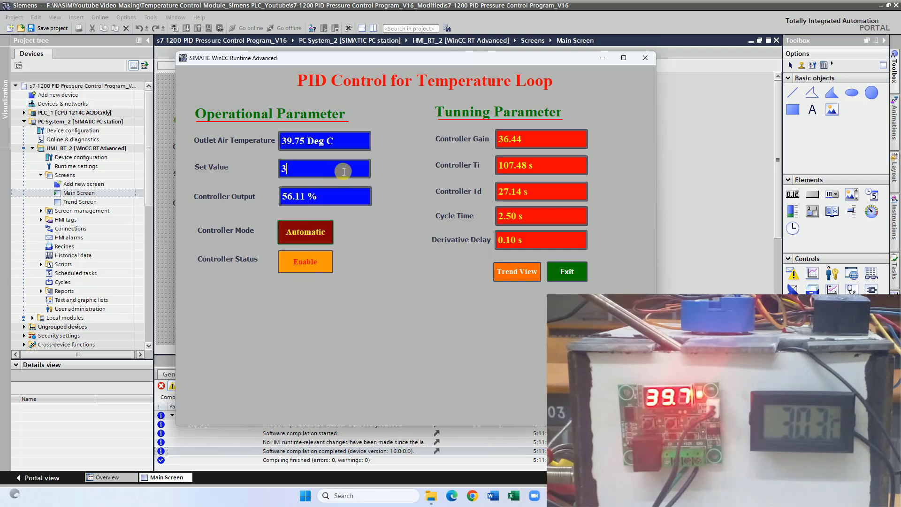
text(37)
key(Return)
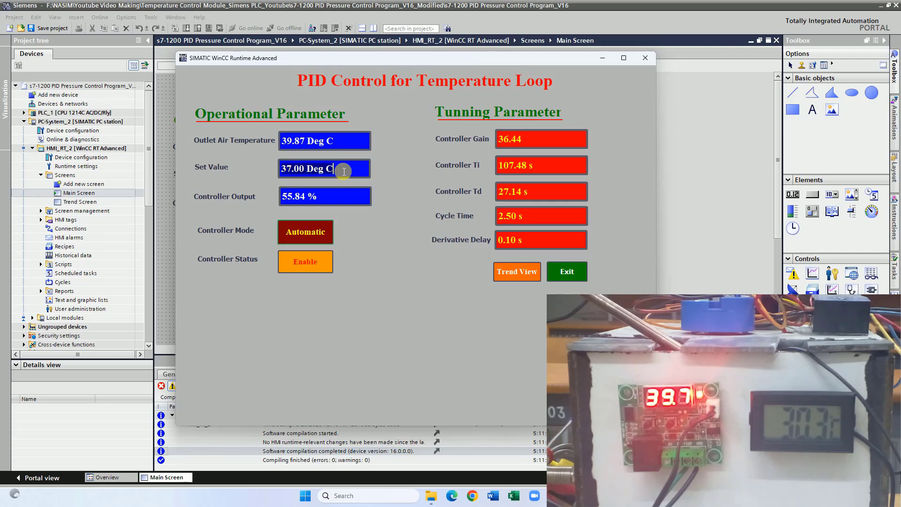